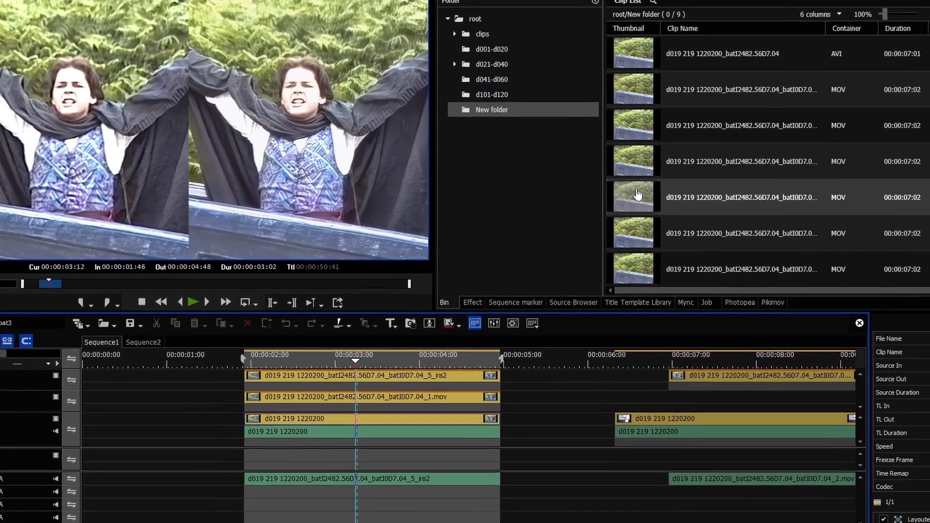
Switch to the BAT Server Panel's setup list and select the "QTGMC to ProRes" entry to preview its batch file.
{"action": "right_click", "coordinate": [588, 68]}
{"action": "mouse_move", "coordinate": [669, 522]}
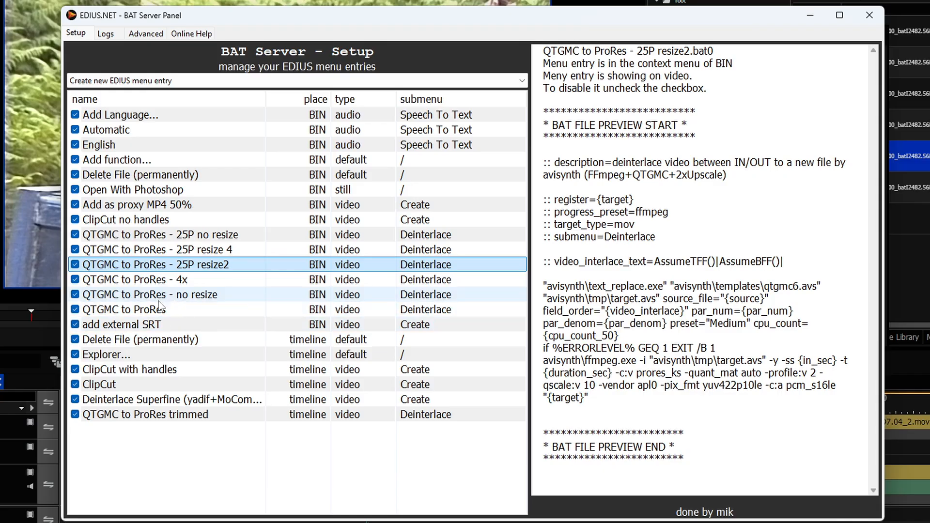
{"action": "key", "text": "Down"}
{"action": "key", "text": "Down"}
{"action": "key", "text": "Down"}
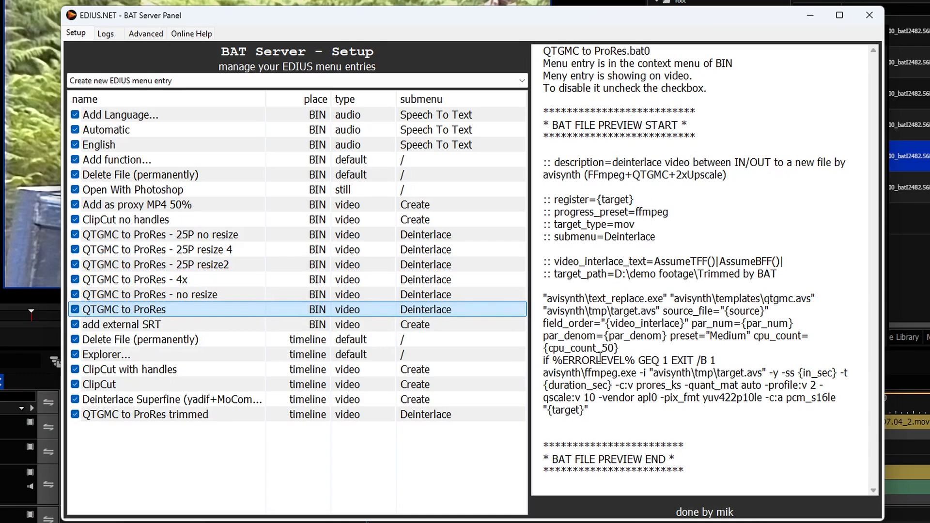
Highlight the target_path line and the avisynth\templates\qtgmc.avs path in the batch file preview.
{"action": "left_click_drag", "start_coordinate": [778, 274], "coordinate": [535, 279]}
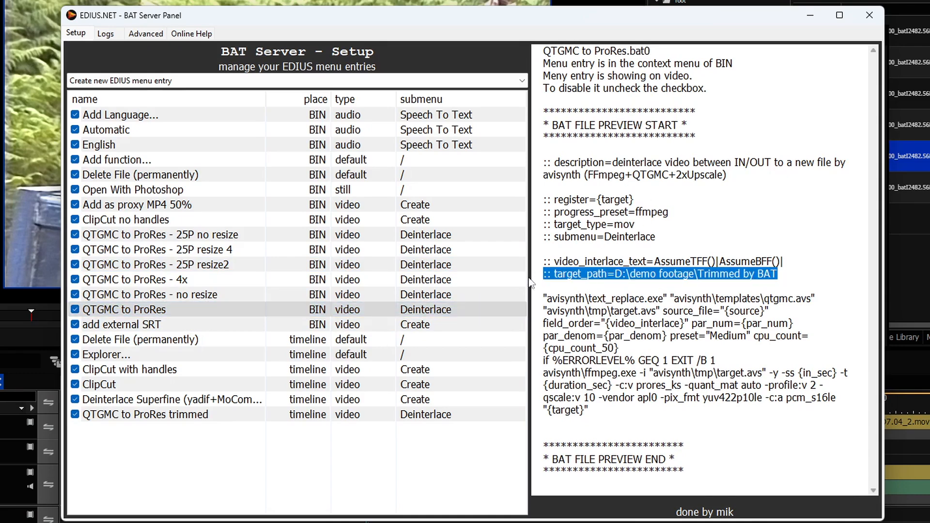
{"action": "left_click", "coordinate": [695, 296]}
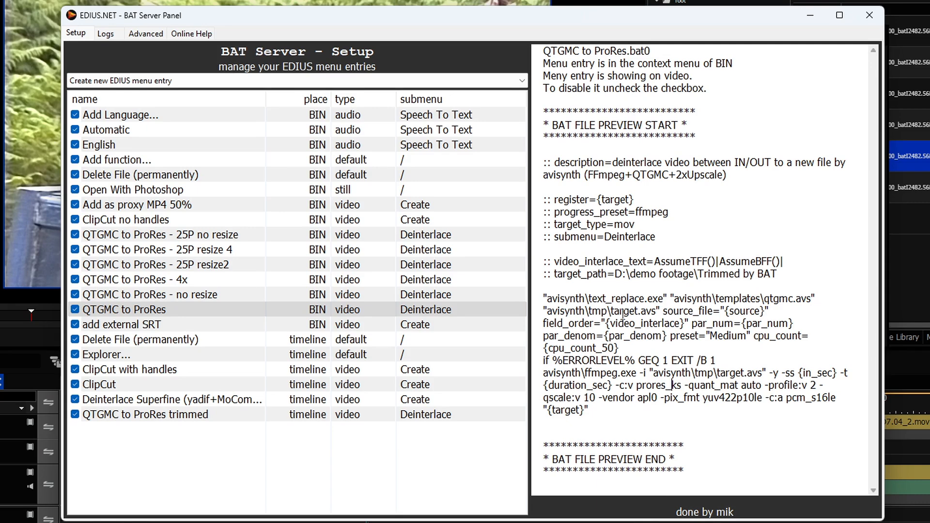
{"action": "left_click_drag", "start_coordinate": [677, 297], "coordinate": [811, 305]}
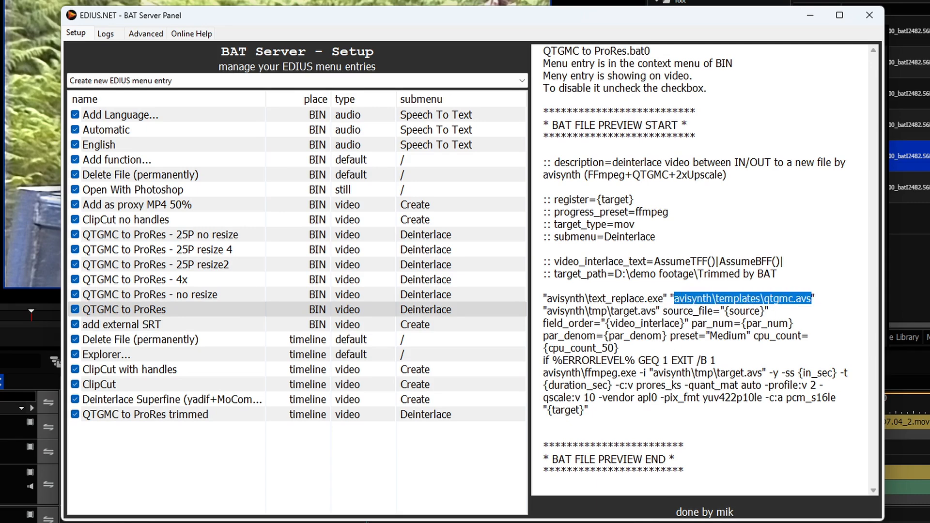
{"action": "left_click", "coordinate": [732, 298]}
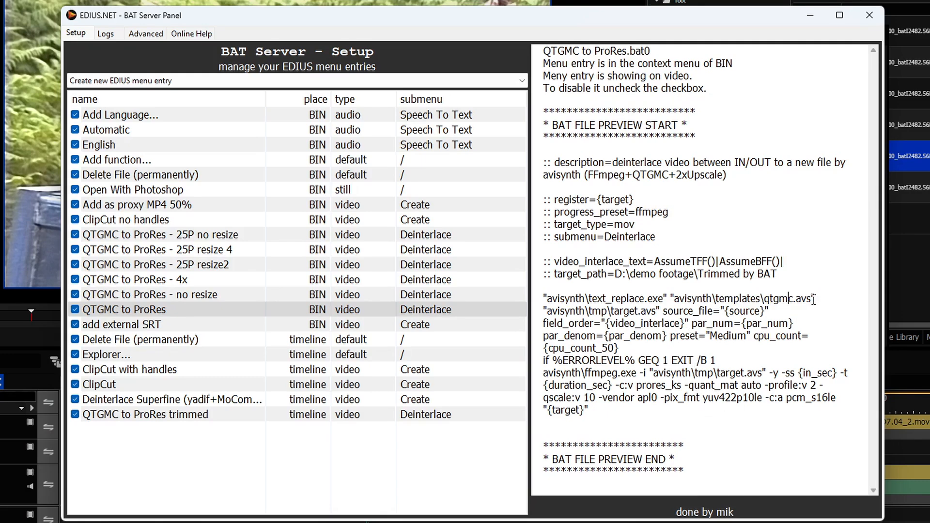
{"action": "left_click_drag", "start_coordinate": [812, 299], "coordinate": [788, 308]}
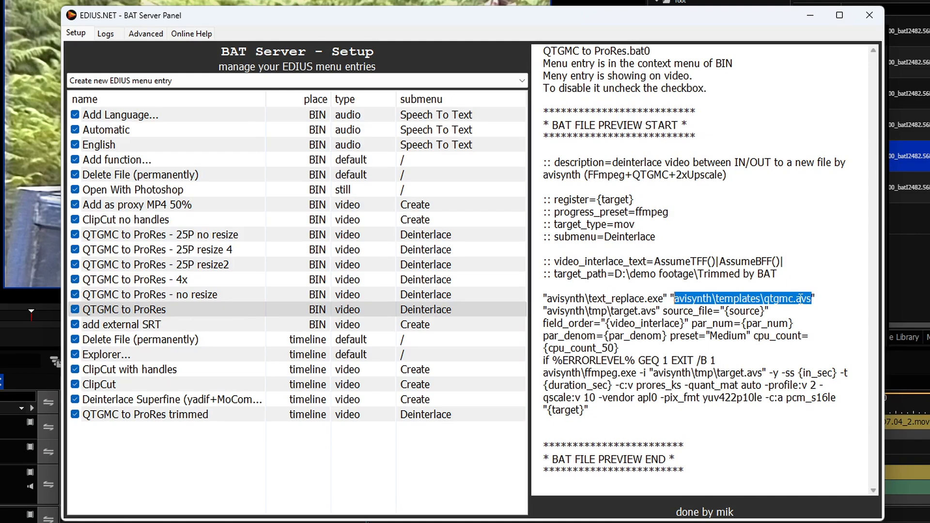
Open QTGMC to ProRes.bat0 to inspect its avisynth\tmp\target.avs path, and highlight the avisynth\templates\qtgmc.avs path in the panel's preview.
{"action": "double_click", "coordinate": [162, 310]}
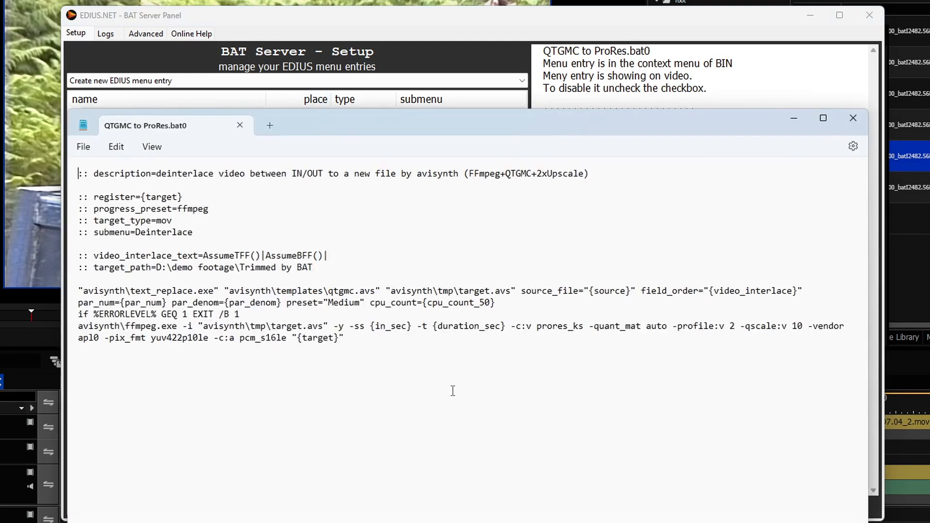
{"action": "left_click_drag", "start_coordinate": [511, 293], "coordinate": [391, 294]}
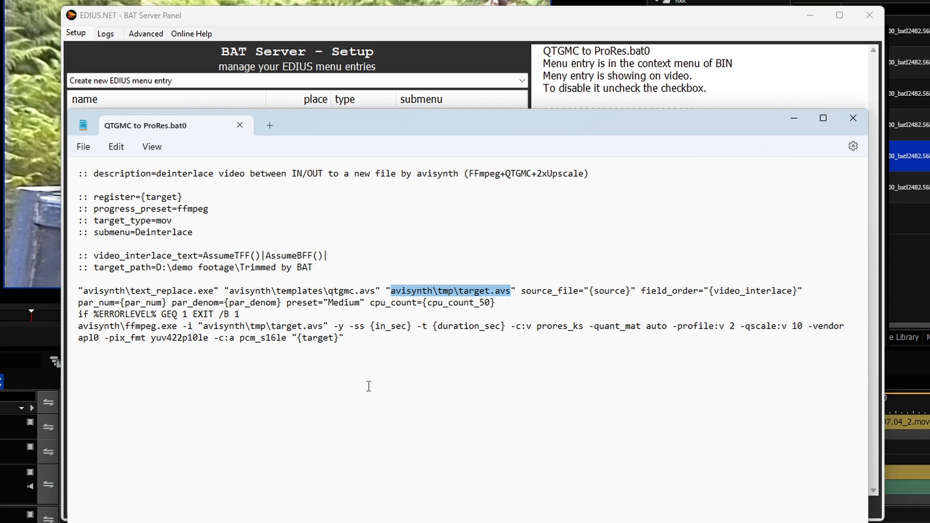
{"action": "left_click", "coordinate": [443, 291]}
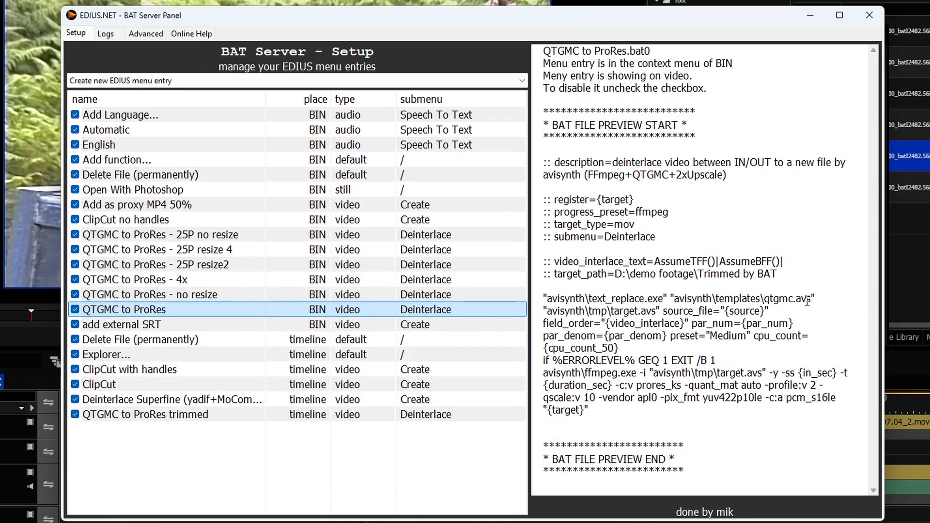
{"action": "left_click_drag", "start_coordinate": [807, 302], "coordinate": [676, 304]}
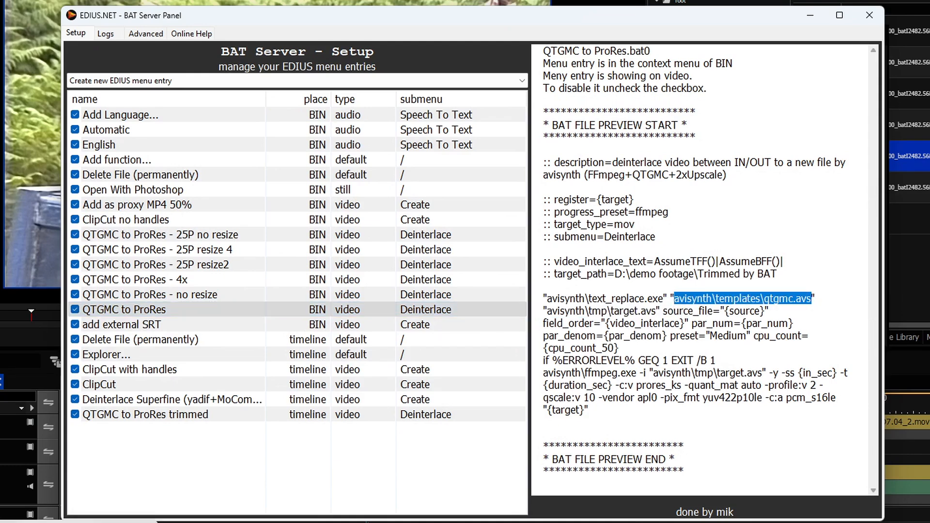
Switch to File Explorer and open the ProgramData folder on drive C: to locate EdiusPowerTools.
{"action": "left_click", "coordinate": [79, 521]}
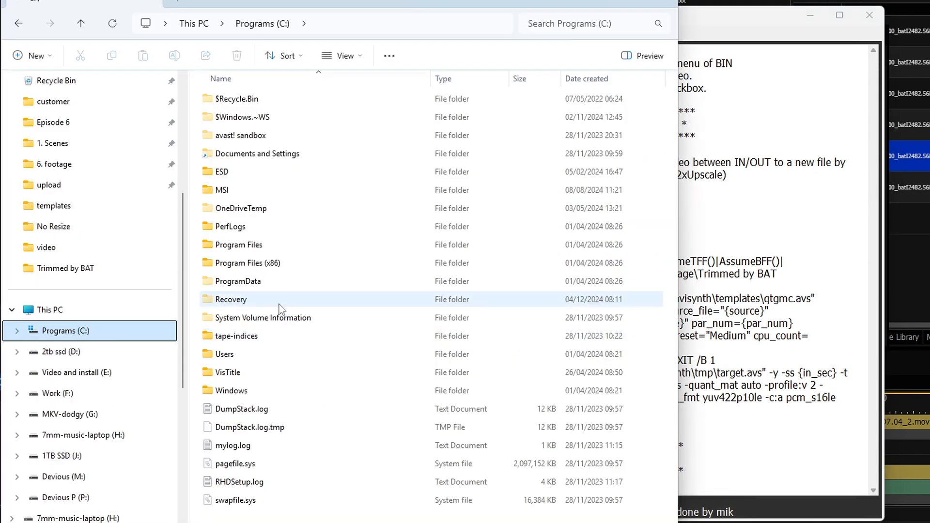
{"action": "double_click", "coordinate": [264, 287]}
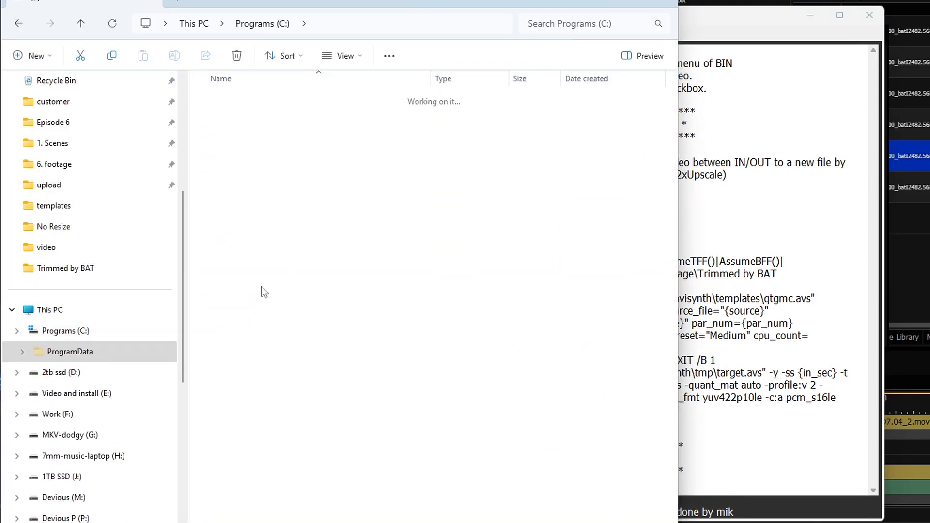
{"action": "mouse_move", "coordinate": [264, 303]}
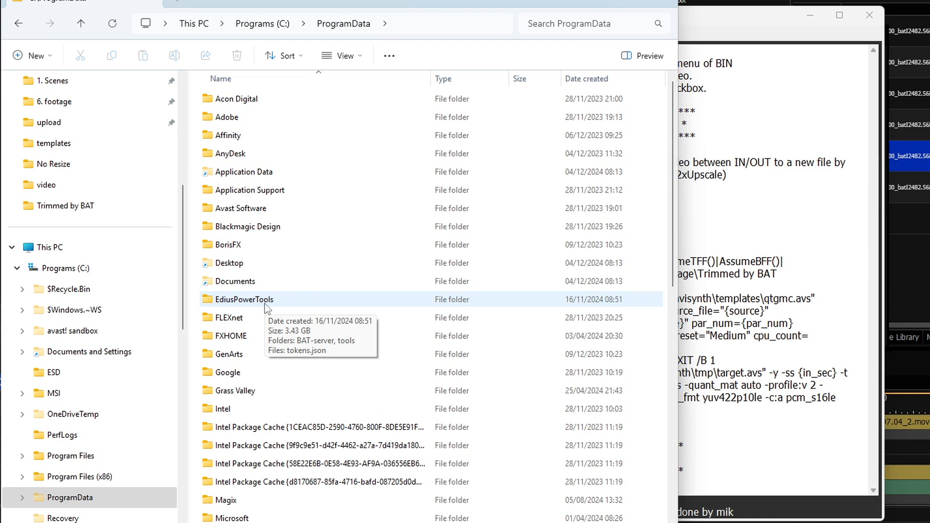
Return to drive C: and apply the folder view option "Don't show hidden files, folders or drives".
{"action": "left_click", "coordinate": [262, 23]}
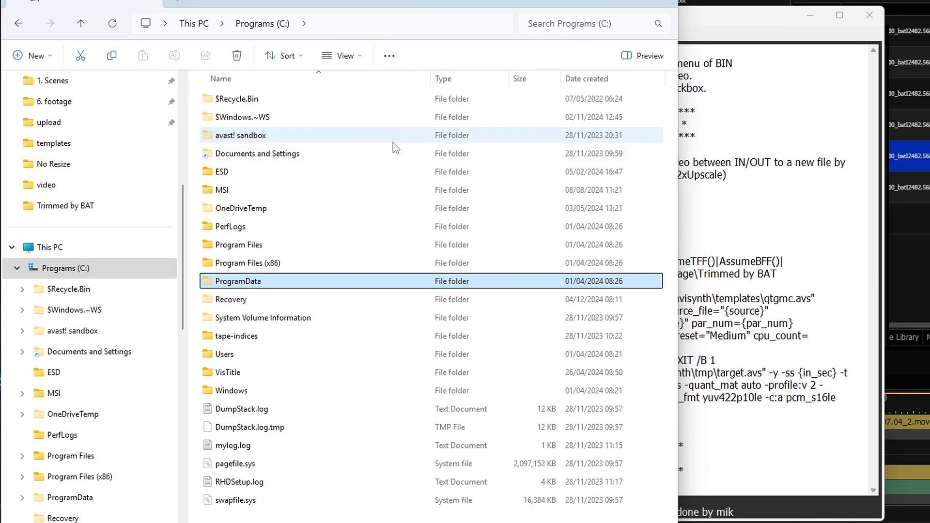
{"action": "left_click", "coordinate": [388, 57]}
{"action": "left_click", "coordinate": [452, 66]}
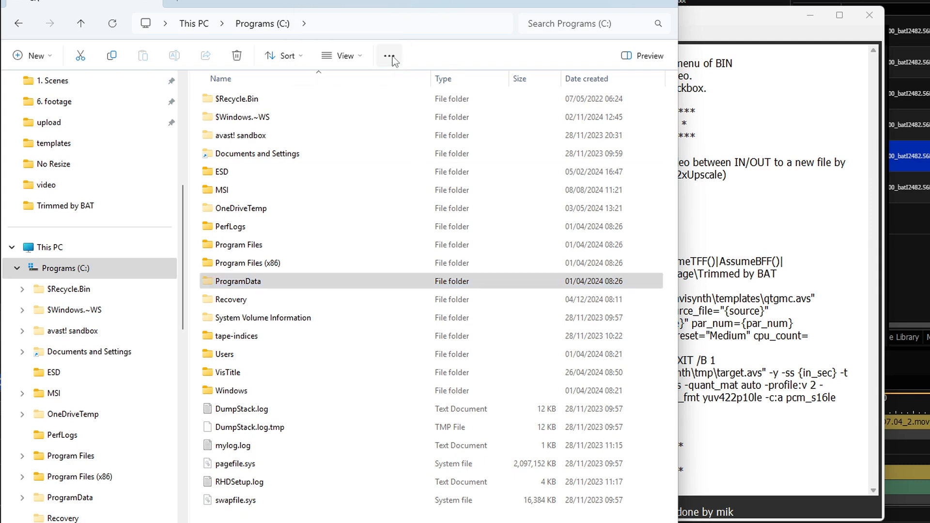
{"action": "left_click", "coordinate": [392, 57]}
{"action": "left_click", "coordinate": [332, 25]}
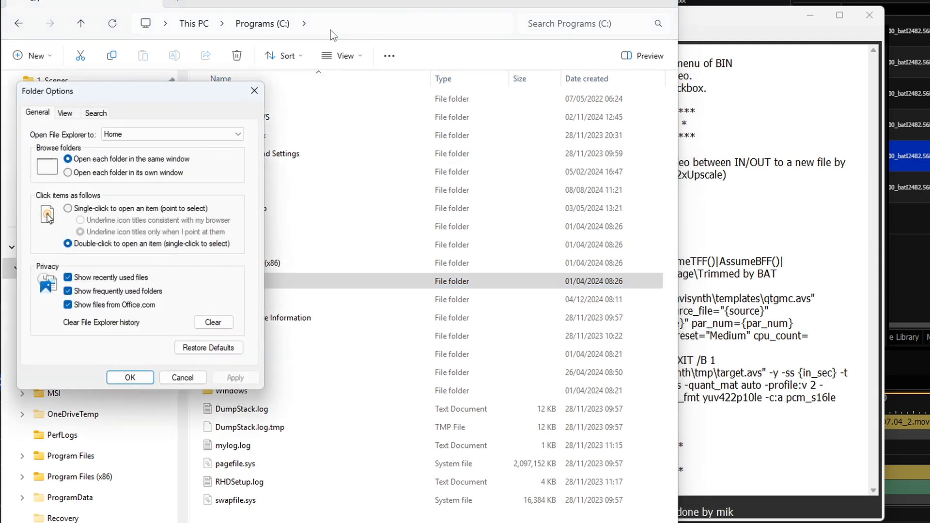
{"action": "left_click", "coordinate": [345, 109]}
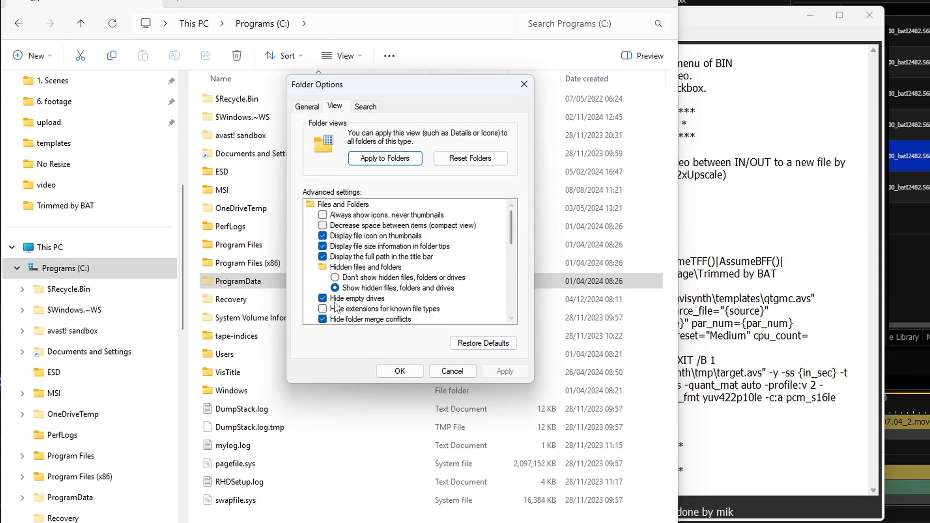
{"action": "left_click", "coordinate": [361, 288]}
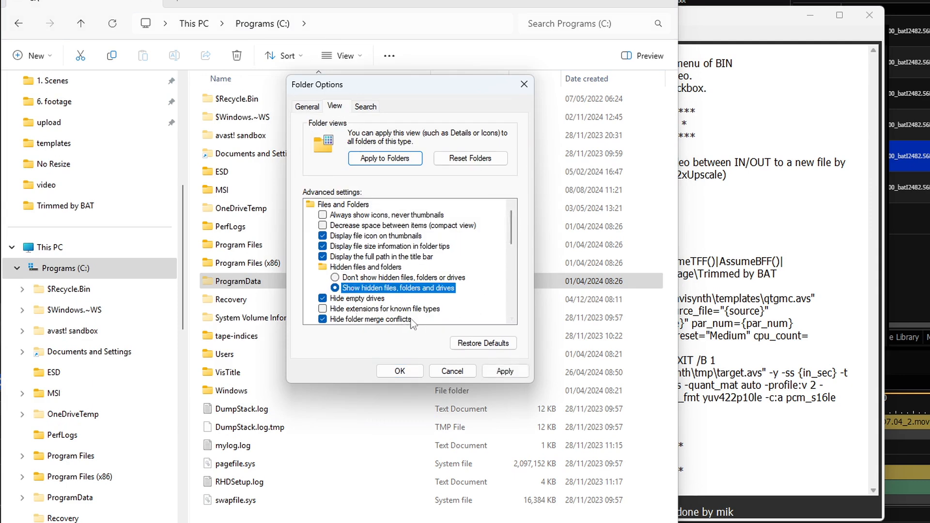
{"action": "left_click", "coordinate": [350, 278]}
{"action": "left_click", "coordinate": [503, 371]}
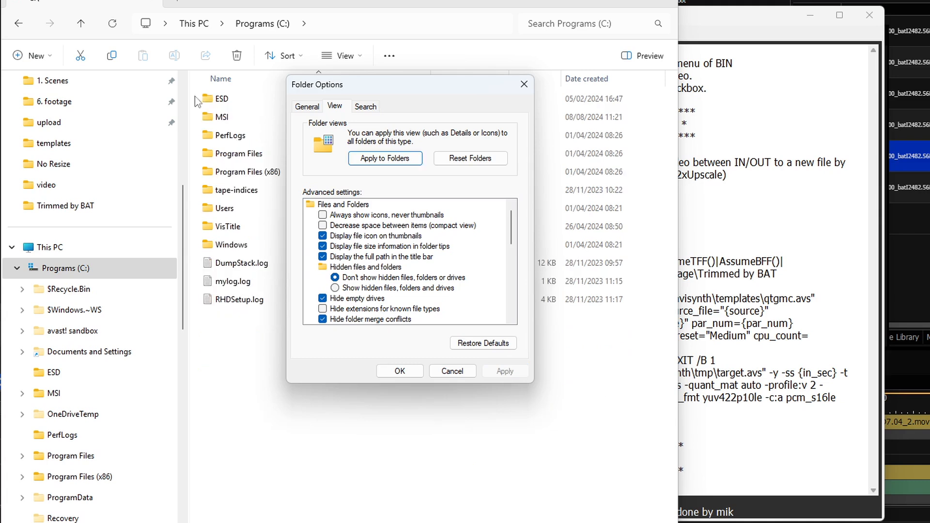
Set the folder view option to "Show hidden files, folders and drives", apply it and close Folder Options.
{"action": "left_click", "coordinate": [348, 289]}
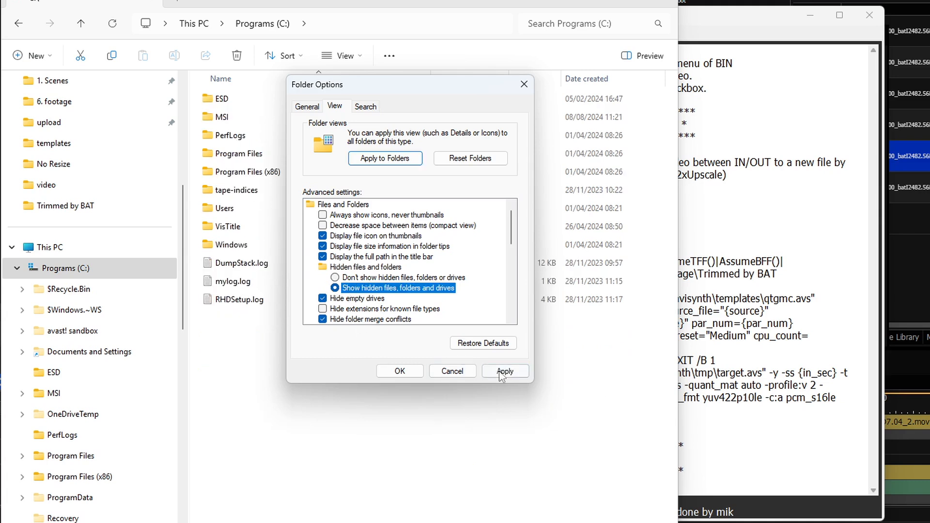
{"action": "left_click", "coordinate": [504, 371]}
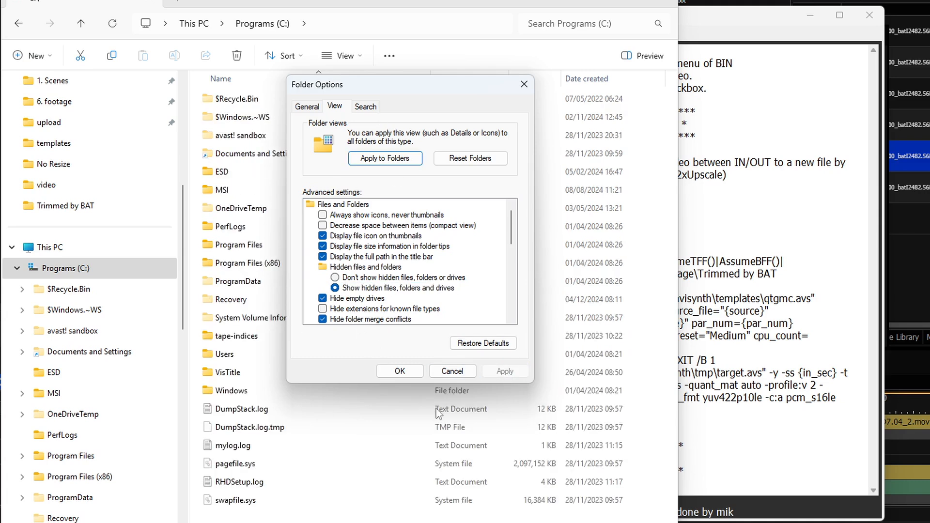
{"action": "left_click", "coordinate": [400, 371]}
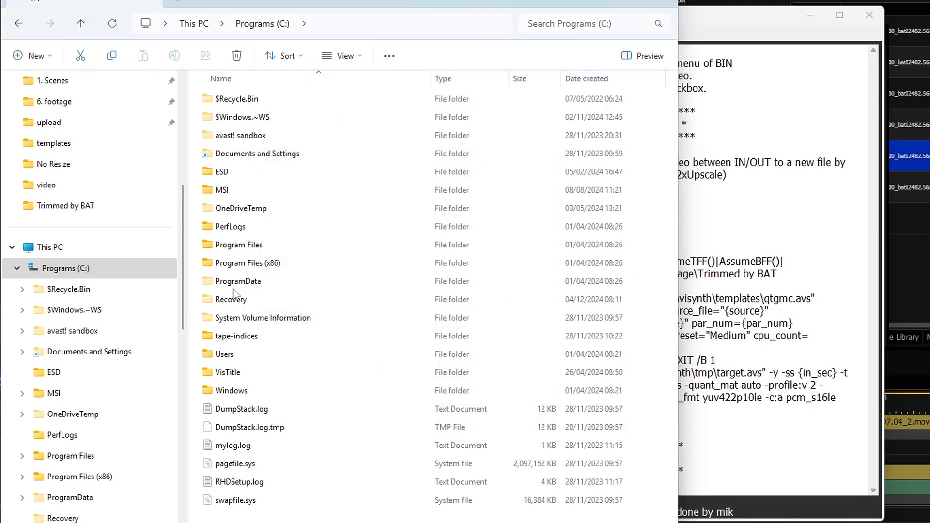
Browse to ProgramData\EdiusPowerTools\BAT-server\bat_files\timeline\video to view its batch files, and go back to the timeline folder.
{"action": "double_click", "coordinate": [255, 282]}
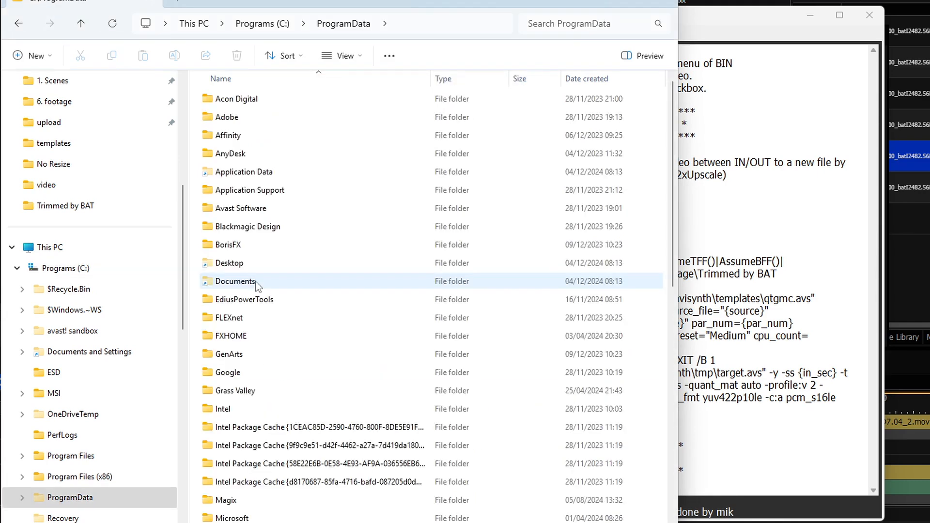
{"action": "double_click", "coordinate": [245, 300]}
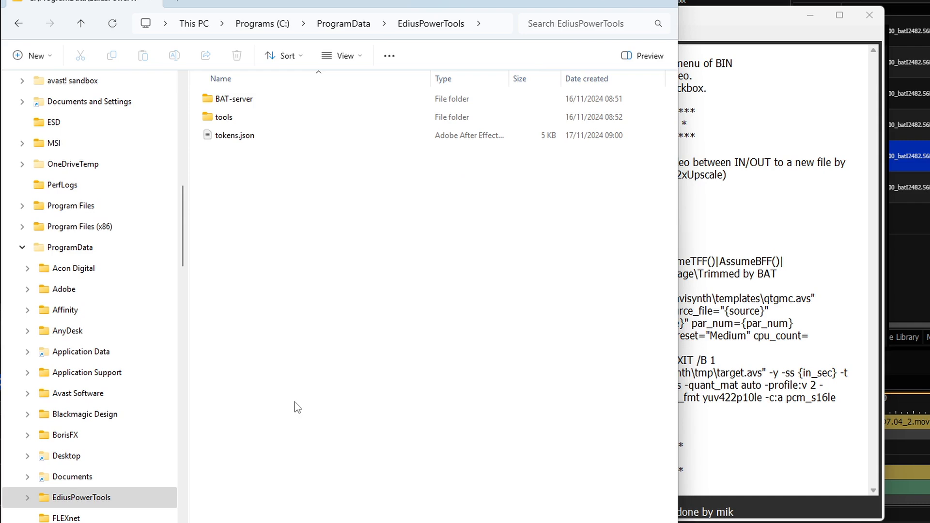
{"action": "left_click_drag", "start_coordinate": [280, 3], "coordinate": [258, 22]}
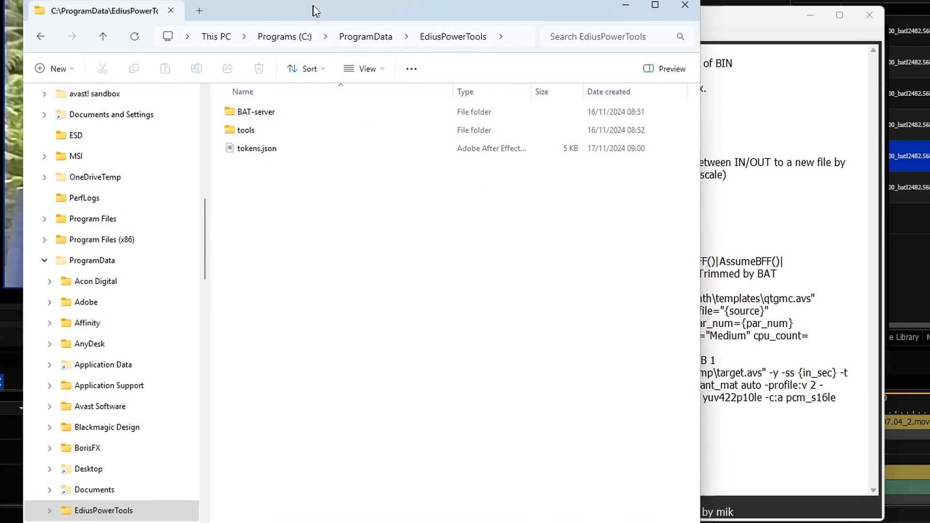
{"action": "double_click", "coordinate": [224, 119]}
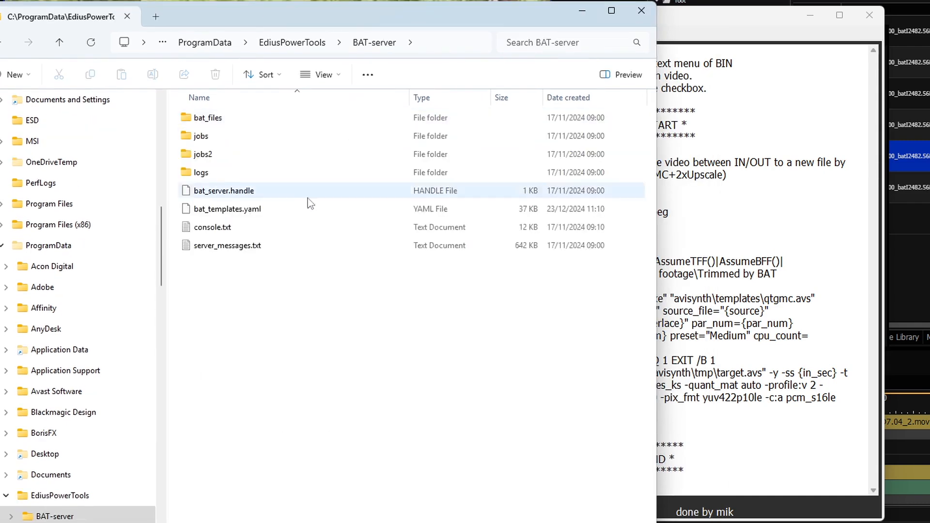
{"action": "double_click", "coordinate": [218, 118]}
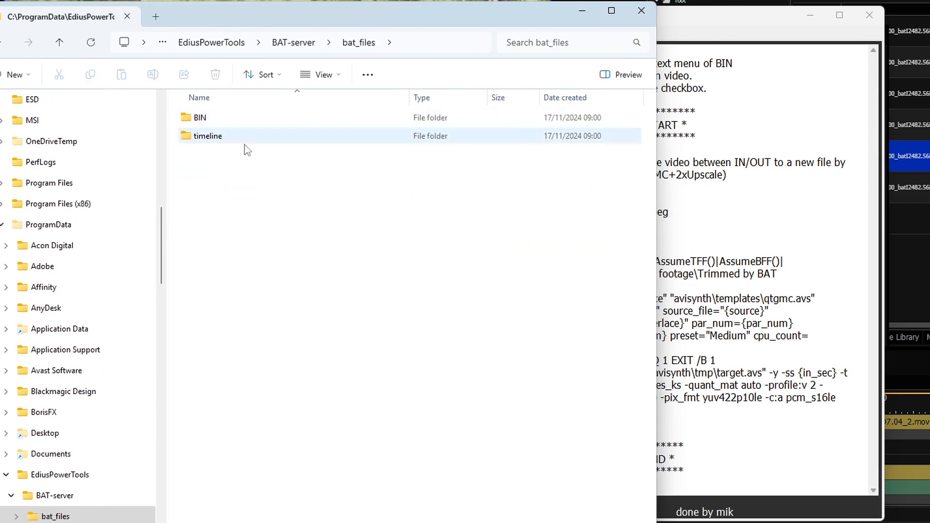
{"action": "double_click", "coordinate": [217, 136]}
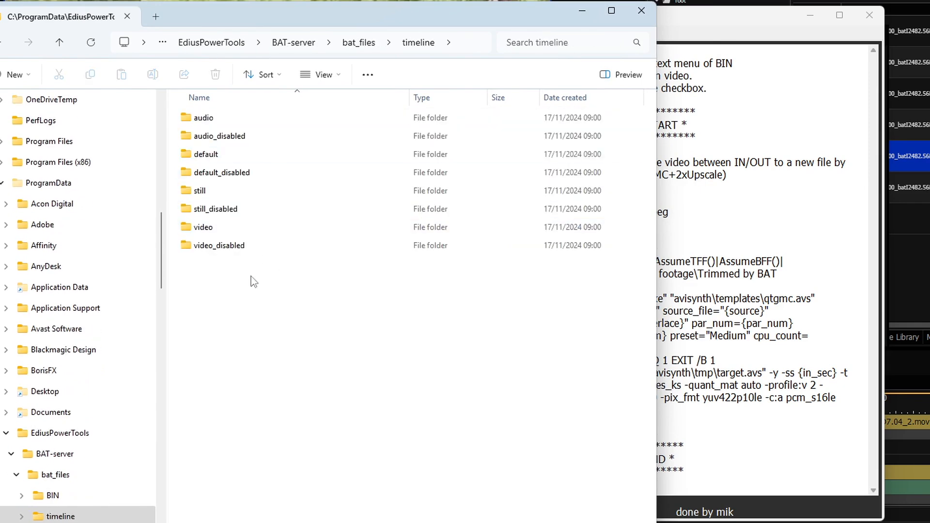
{"action": "double_click", "coordinate": [203, 228]}
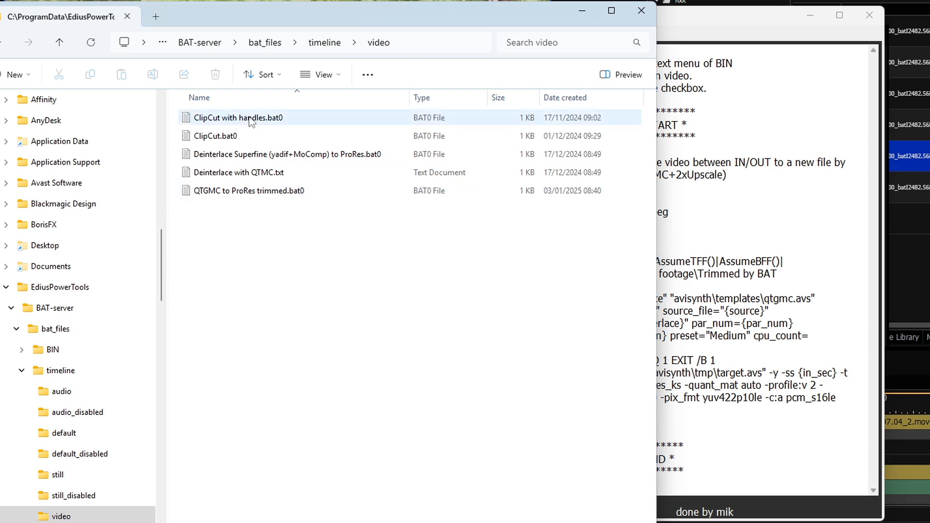
{"action": "left_click", "coordinate": [323, 45]}
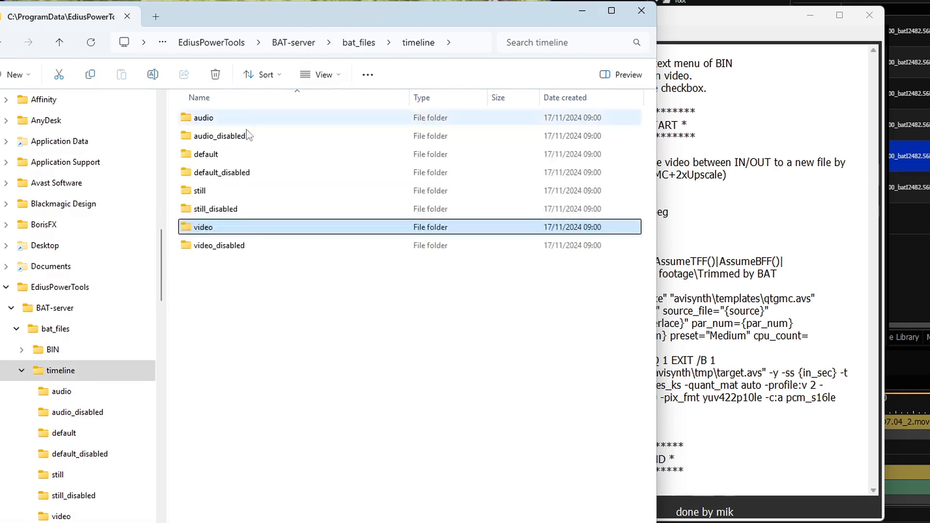
From the BAT Server Panel, open the folder containing the "QTGMC to ProRes" batch file and uncover its window.
{"action": "left_click", "coordinate": [769, 217]}
{"action": "left_click_drag", "start_coordinate": [315, 22], "coordinate": [547, 12]}
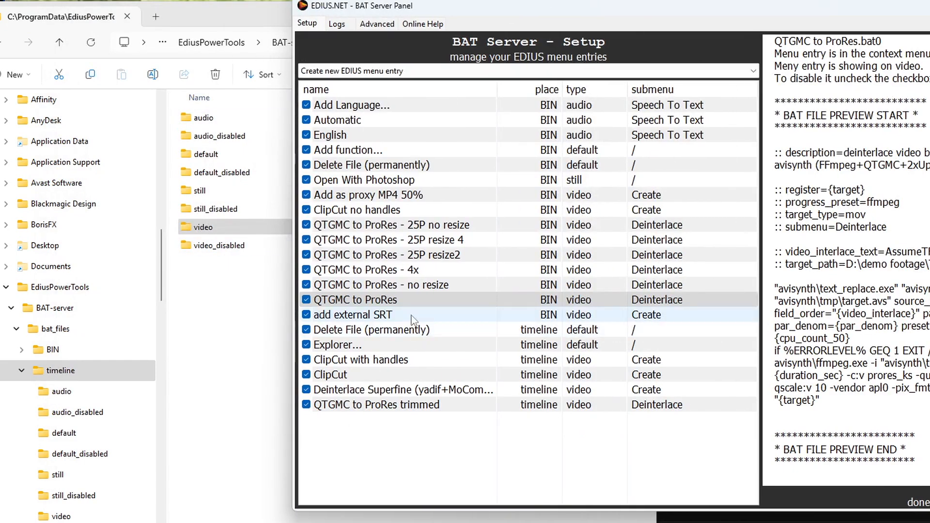
{"action": "right_click", "coordinate": [392, 303]}
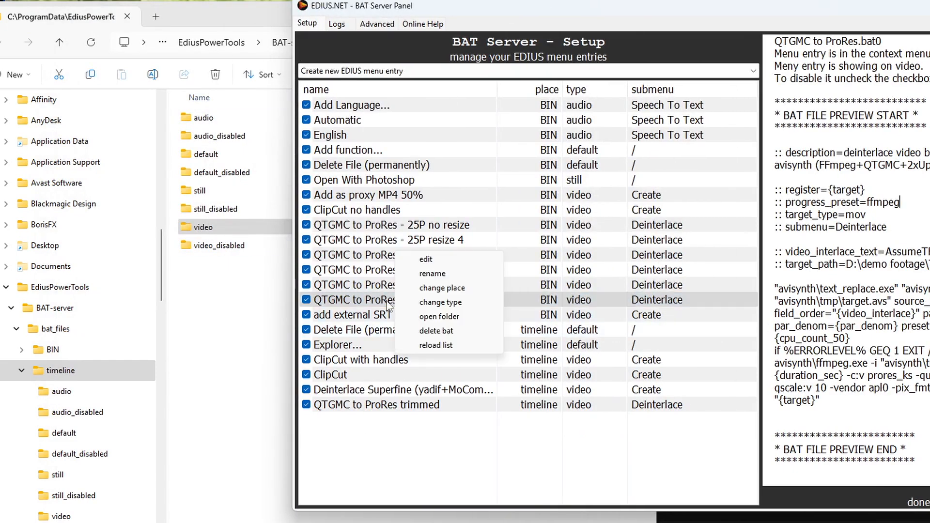
{"action": "left_click", "coordinate": [423, 318]}
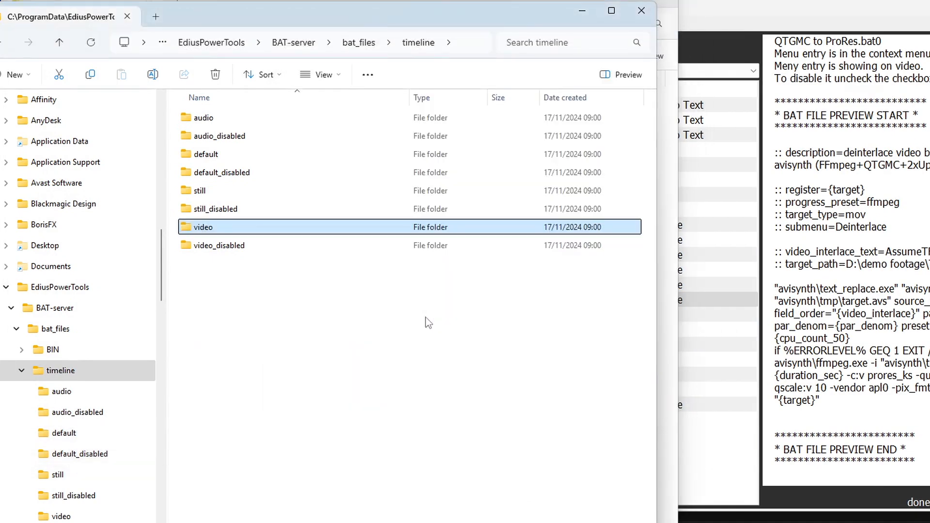
{"action": "left_click_drag", "start_coordinate": [521, 20], "coordinate": [0, 87]}
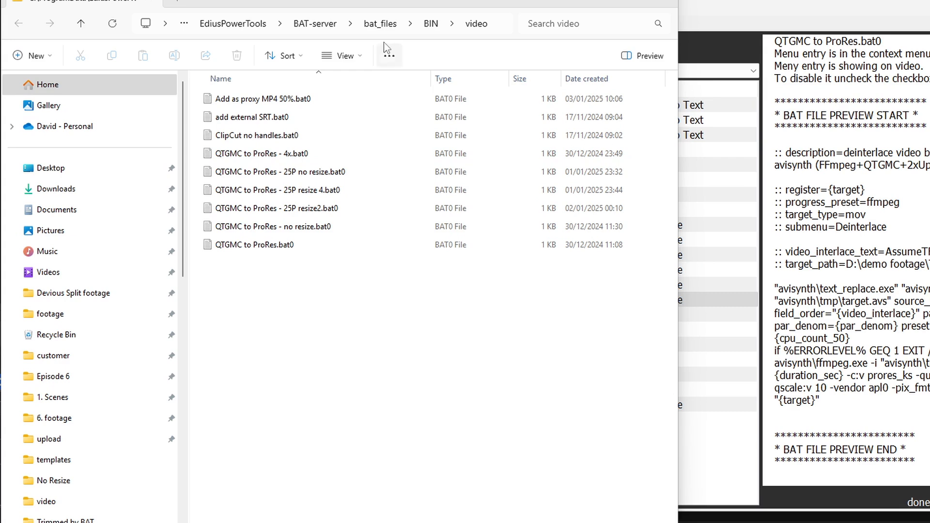
Browse to EdiusPowerTools\tools\avisynth\templates and delete the file qtgmc.avs.bak.txt.
{"action": "left_click", "coordinate": [227, 27]}
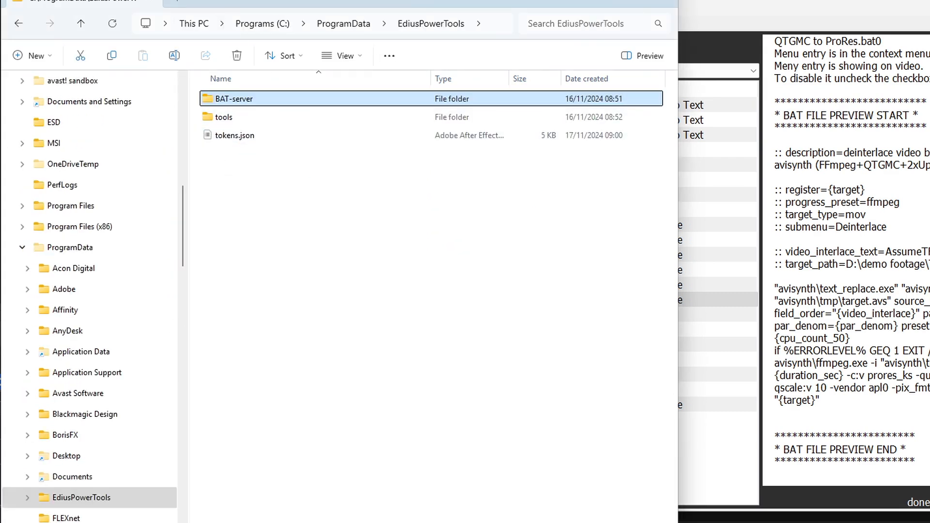
{"action": "double_click", "coordinate": [227, 118]}
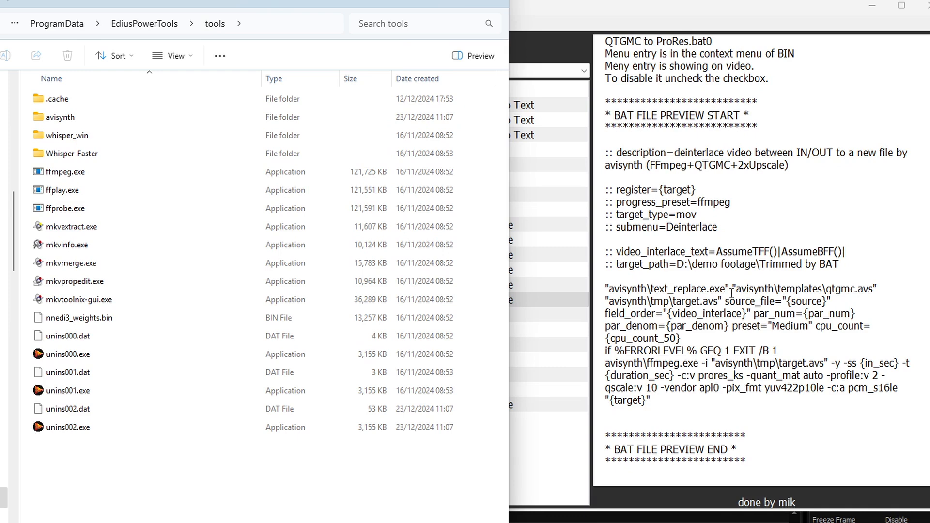
{"action": "double_click", "coordinate": [90, 118]}
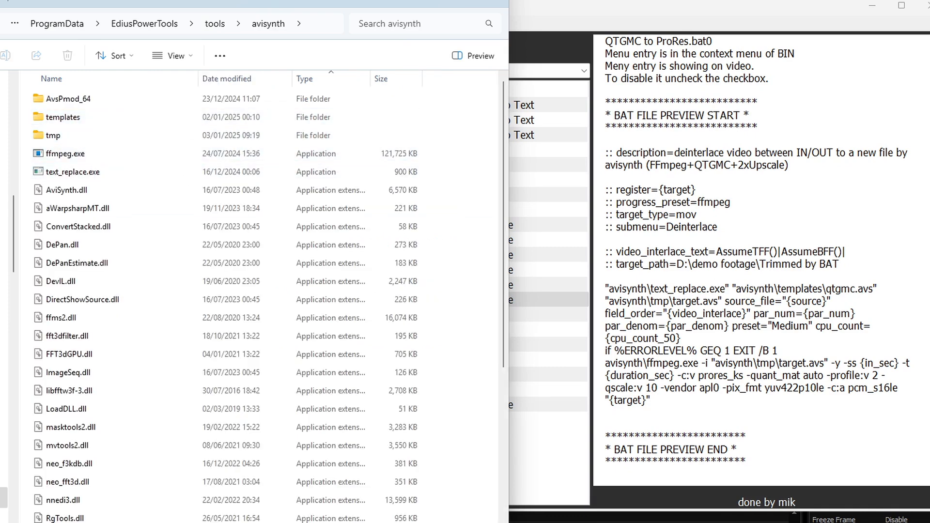
{"action": "double_click", "coordinate": [63, 117]}
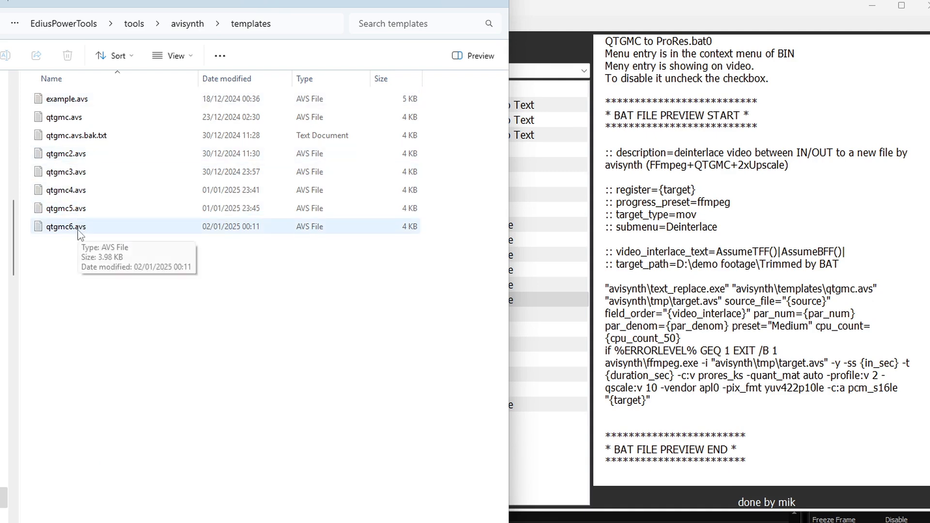
{"action": "left_click", "coordinate": [97, 139]}
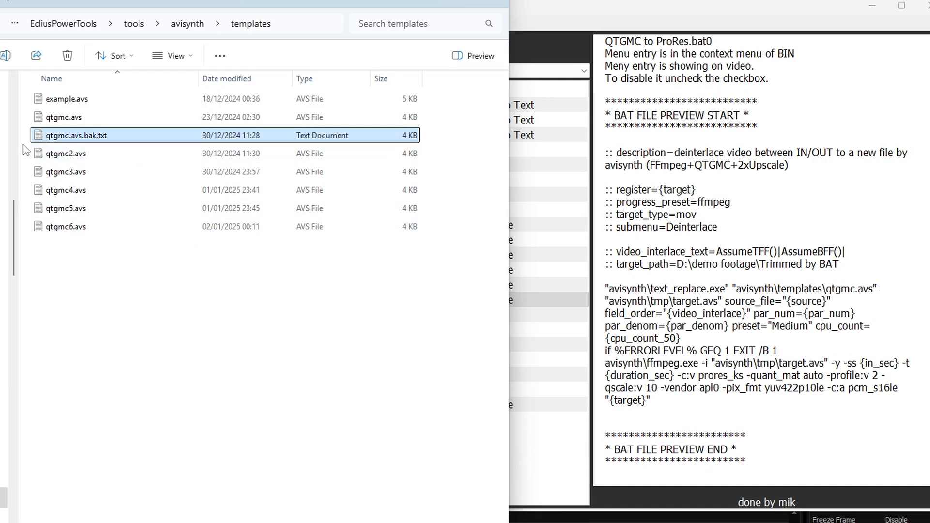
{"action": "key", "text": "Delete"}
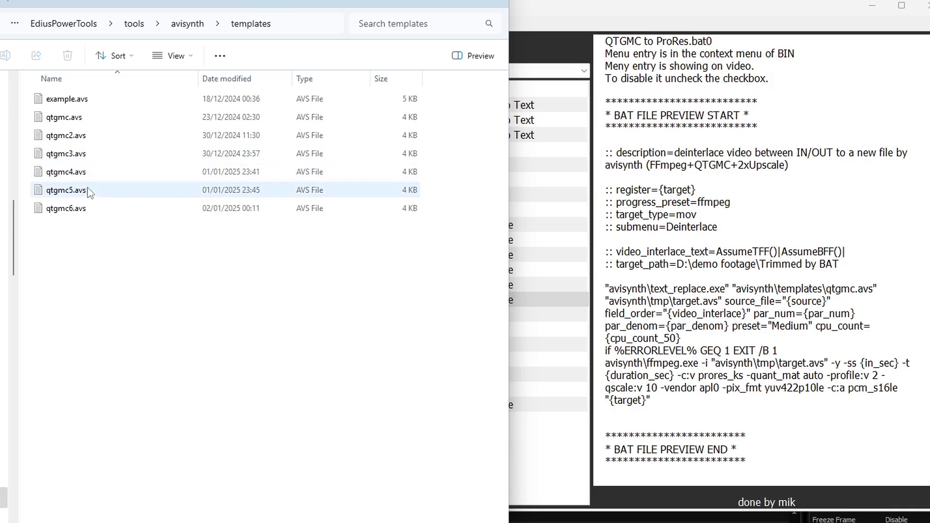
Move the templates folder window aside and select the "QTGMC to ProRes - no resize" entry to check which template its batch preview references.
{"action": "left_click_drag", "start_coordinate": [159, 7], "coordinate": [674, 18]}
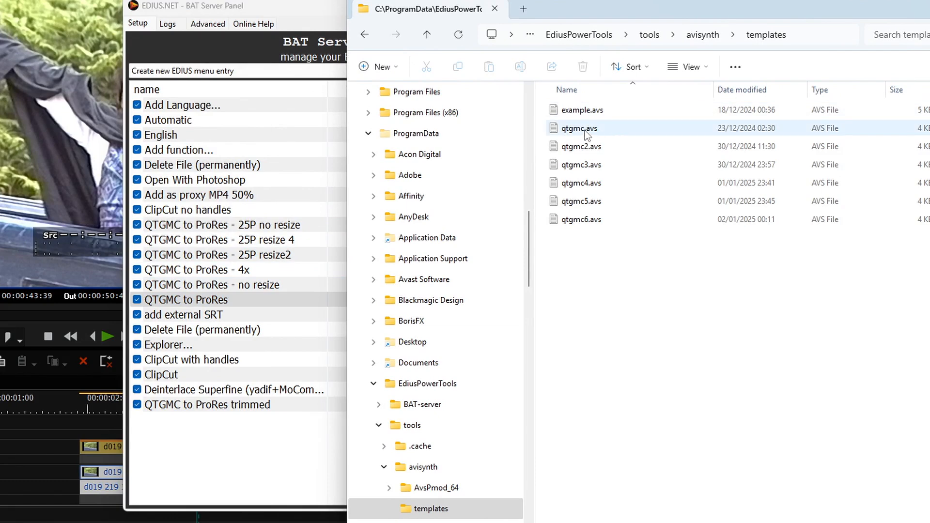
{"action": "left_click", "coordinate": [228, 285]}
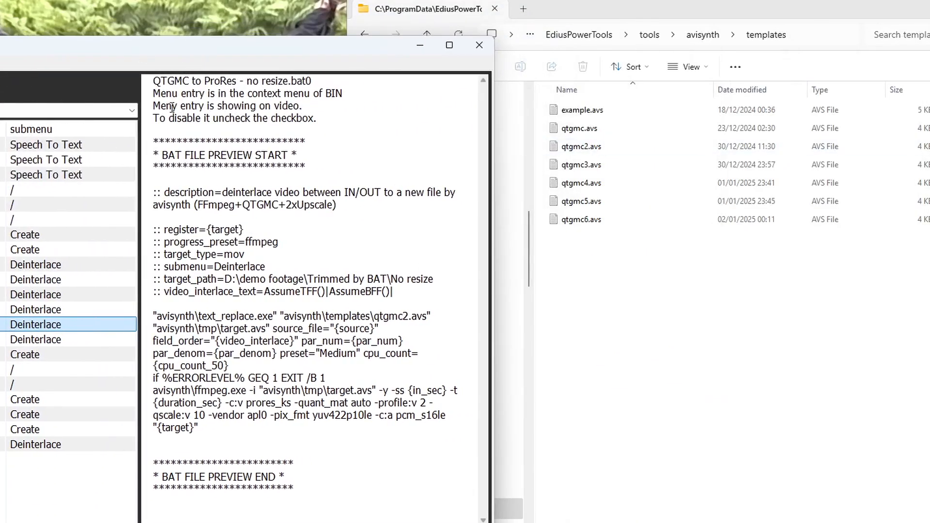
{"action": "left_click_drag", "start_coordinate": [177, 47], "coordinate": [182, 47]}
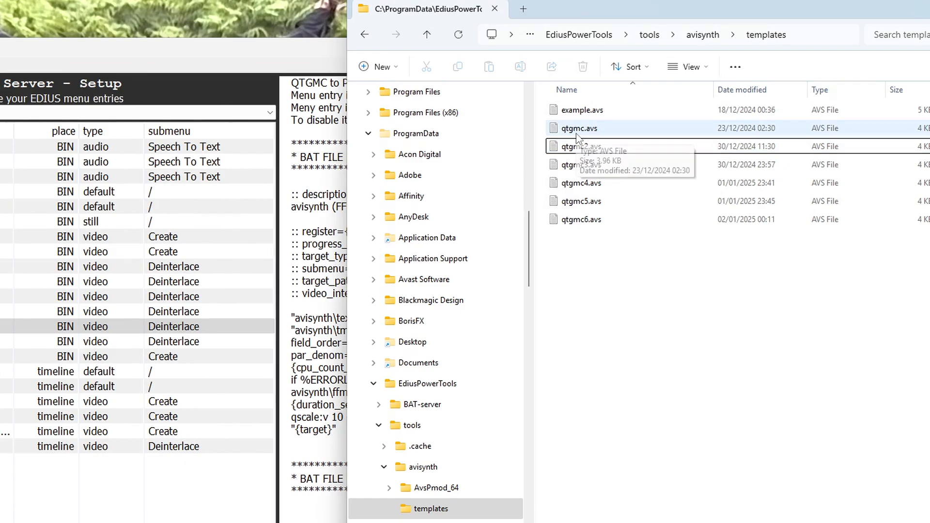
Open the qtgmc.avs template and look through its script from the plugin loading lines to the end.
{"action": "double_click", "coordinate": [578, 131]}
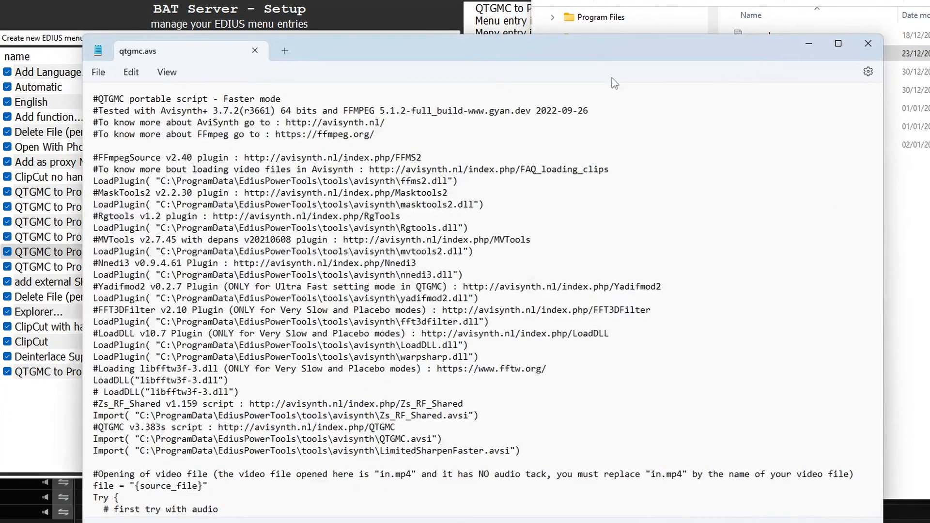
{"action": "left_click_drag", "start_coordinate": [501, 47], "coordinate": [503, 0]}
{"action": "scroll", "coordinate": [593, 266], "scroll_direction": "down", "scroll_amount": 4}
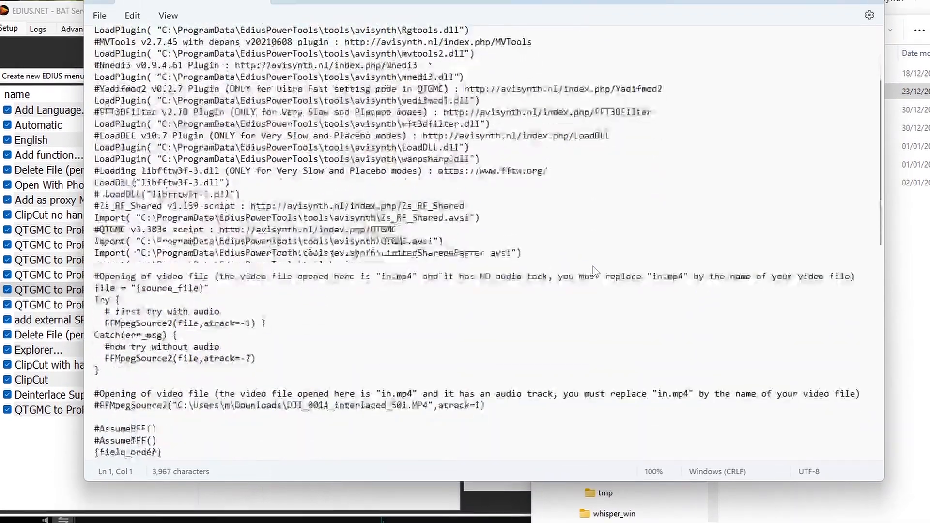
{"action": "scroll", "coordinate": [593, 272], "scroll_direction": "down", "scroll_amount": 18}
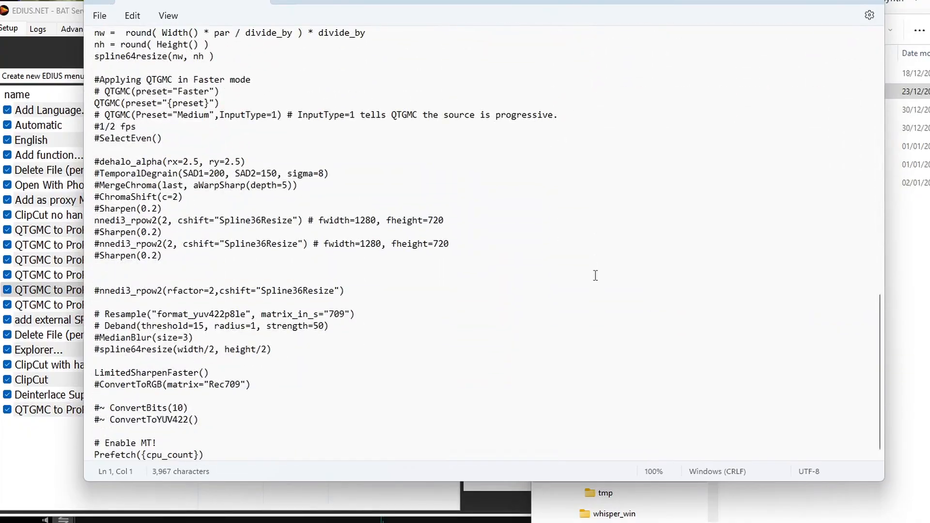
{"action": "scroll", "coordinate": [595, 275], "scroll_direction": "up", "scroll_amount": 4}
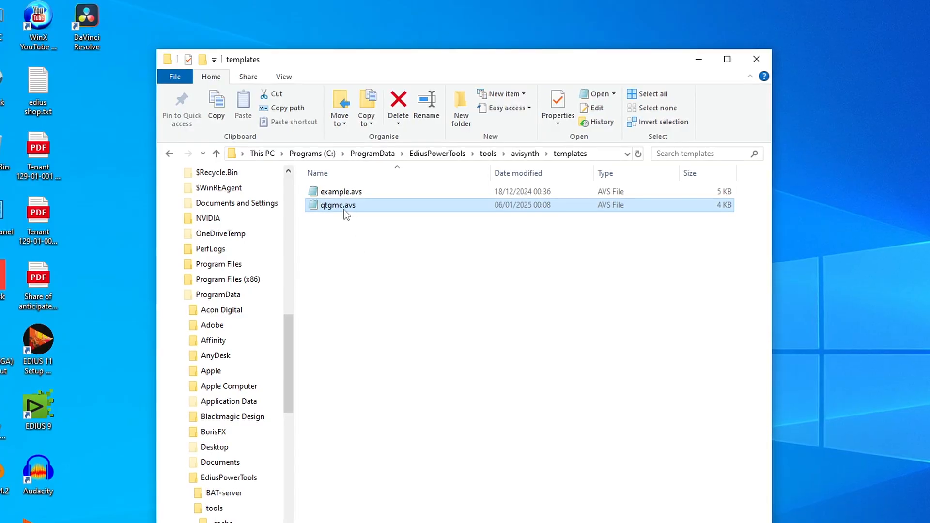
Open qtgmc.avs and close it, and reopen it with notepad.exe from C:\Windows as the app always used for .avs files.
{"action": "double_click", "coordinate": [339, 205]}
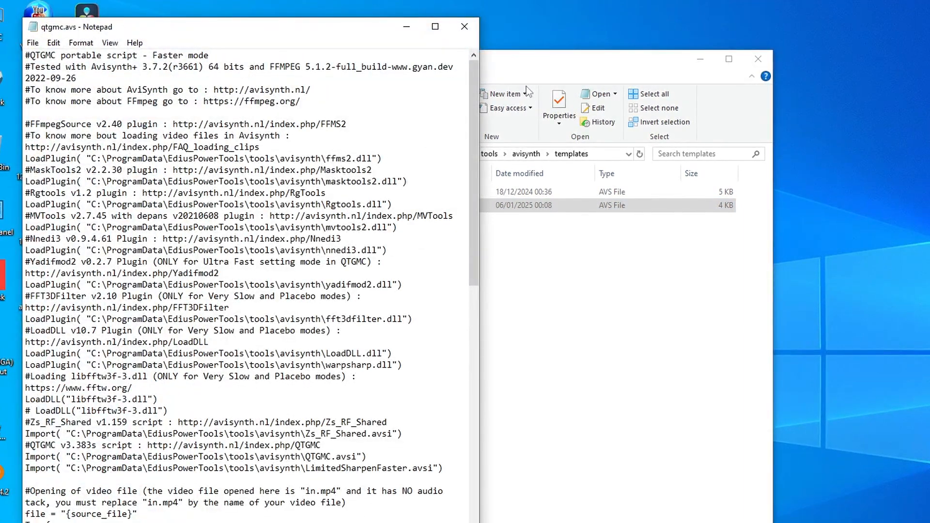
{"action": "left_click", "coordinate": [465, 28]}
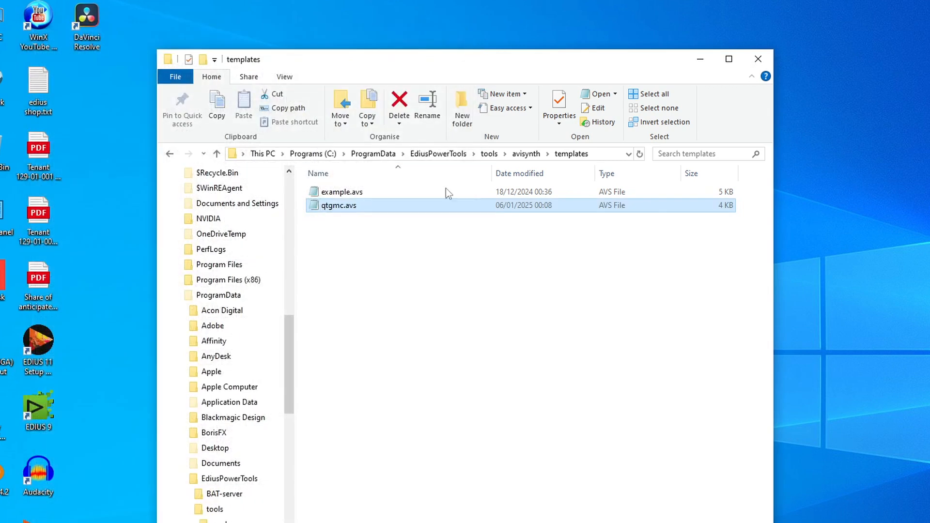
{"action": "right_click", "coordinate": [342, 208]}
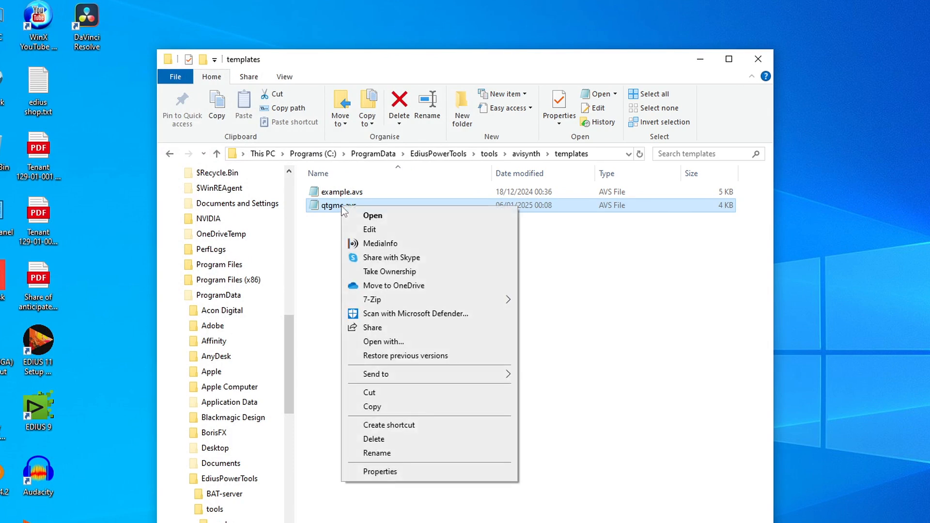
{"action": "left_click", "coordinate": [386, 343]}
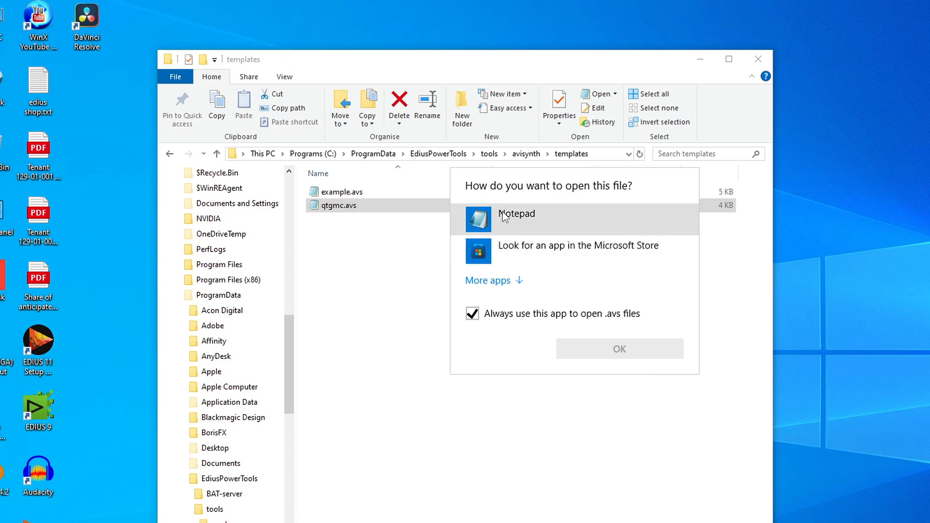
{"action": "left_click", "coordinate": [499, 284]}
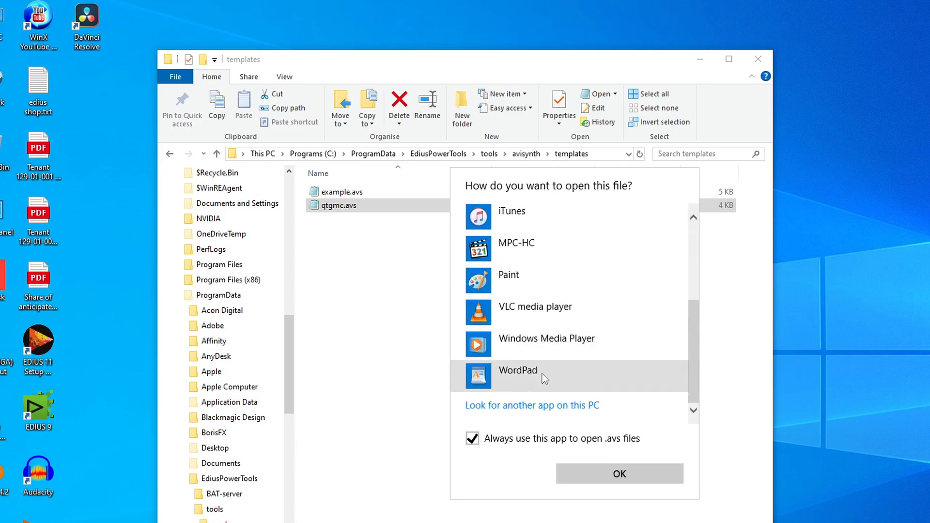
{"action": "left_click", "coordinate": [522, 408]}
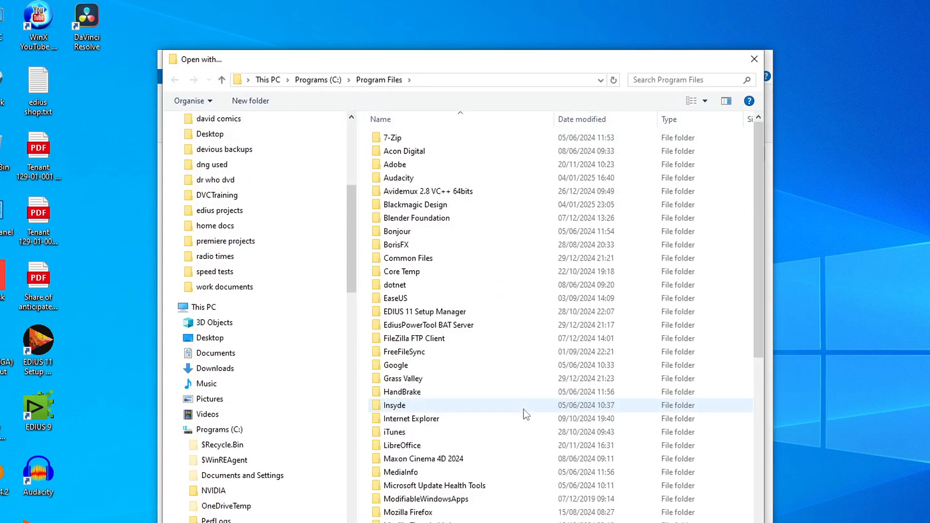
{"action": "left_click", "coordinate": [318, 80]}
{"action": "double_click", "coordinate": [410, 325]}
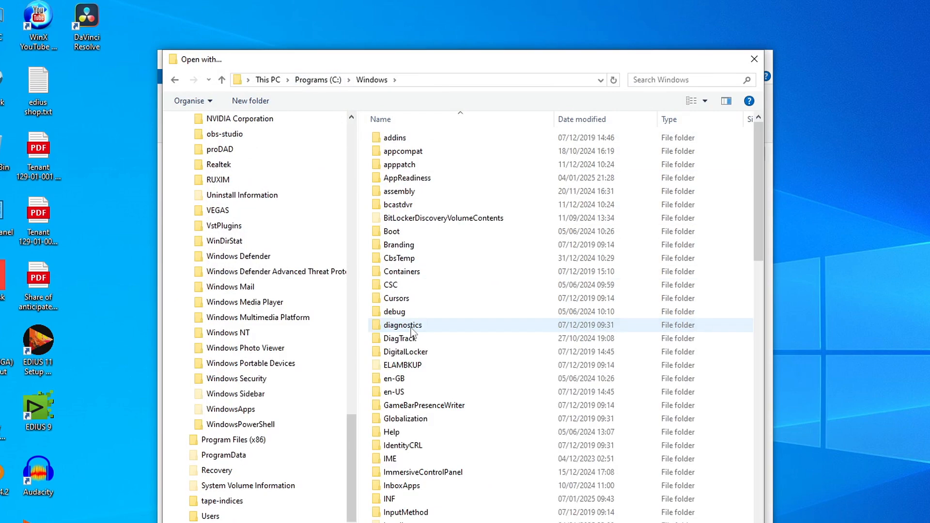
{"action": "scroll", "coordinate": [416, 333], "scroll_direction": "down", "scroll_amount": 6}
{"action": "scroll", "coordinate": [417, 334], "scroll_direction": "down", "scroll_amount": 14}
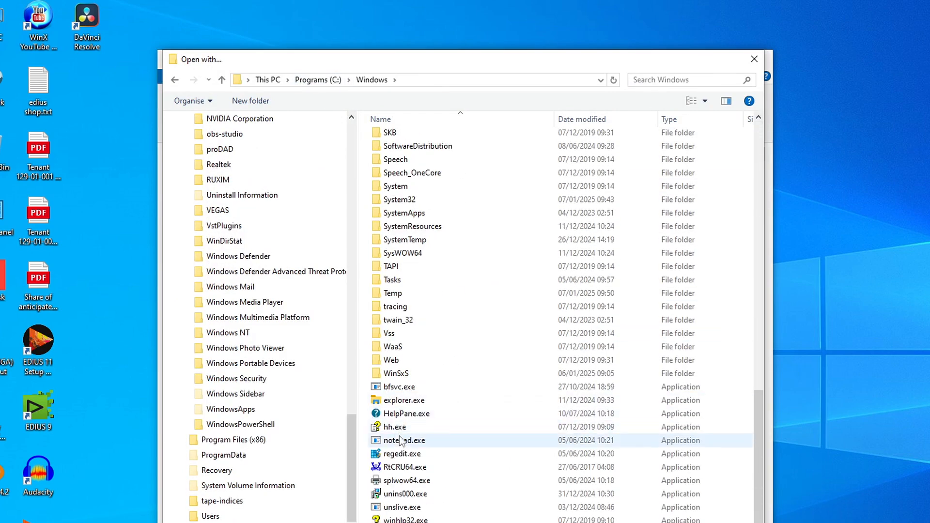
{"action": "left_click", "coordinate": [395, 441]}
{"action": "key", "text": "Return"}
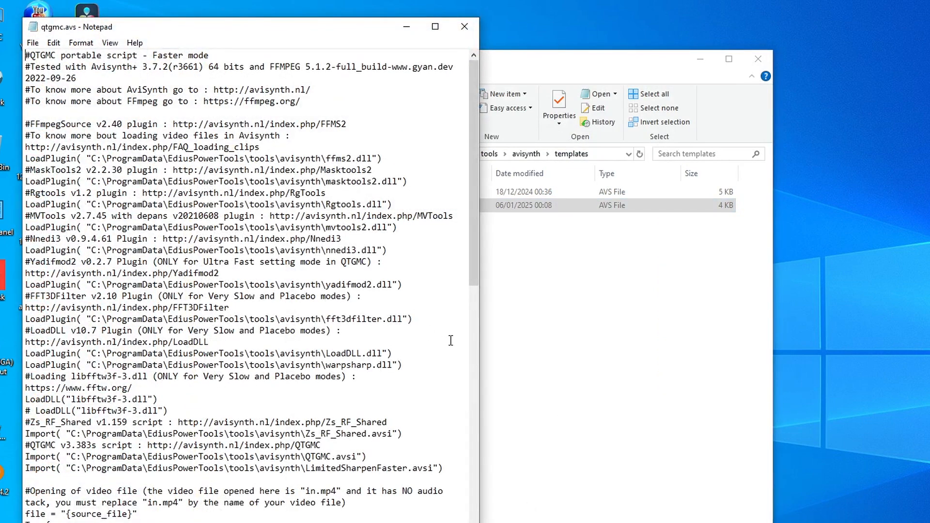
Reopen the app choice for qtgmc.avs, set Notepad to always open .avs files, and close the script.
{"action": "left_click", "coordinate": [624, 305]}
{"action": "double_click", "coordinate": [339, 205]}
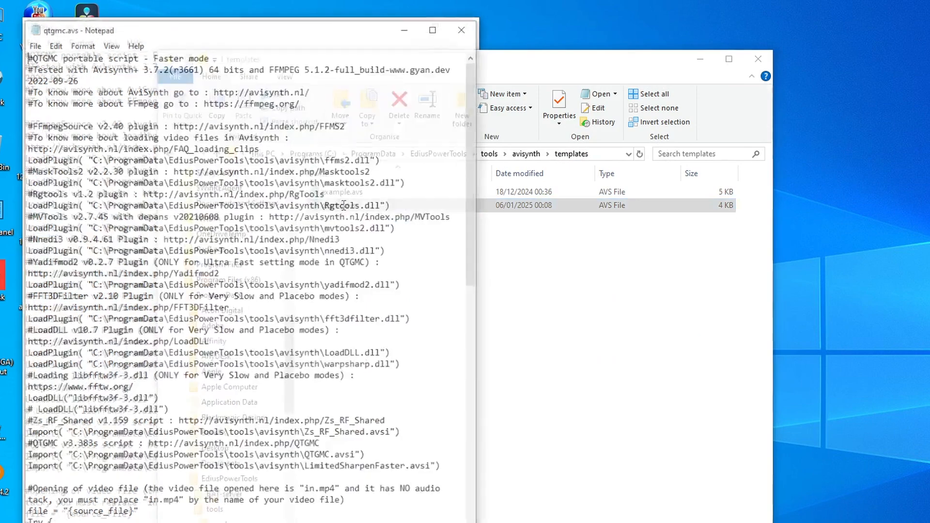
{"action": "left_click", "coordinate": [525, 214]}
{"action": "right_click", "coordinate": [524, 215]}
{"action": "right_click", "coordinate": [522, 203]}
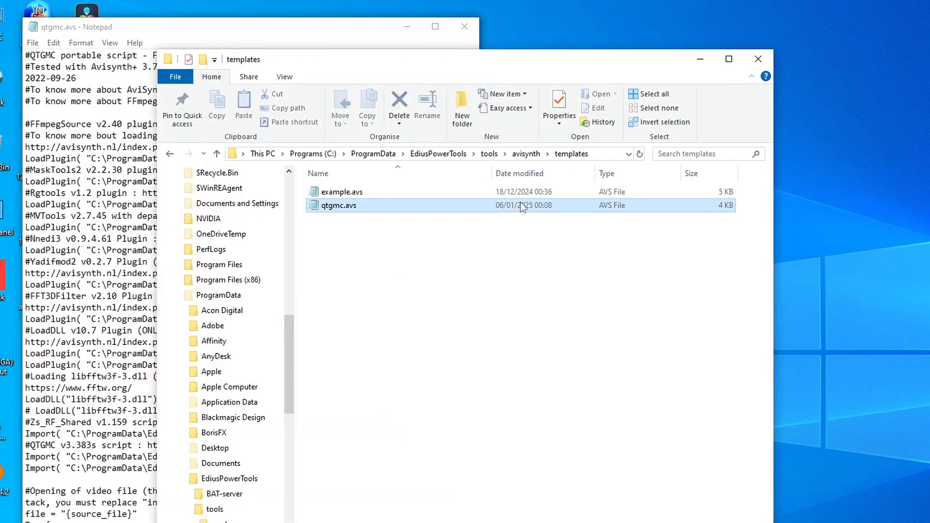
{"action": "left_click", "coordinate": [526, 327]}
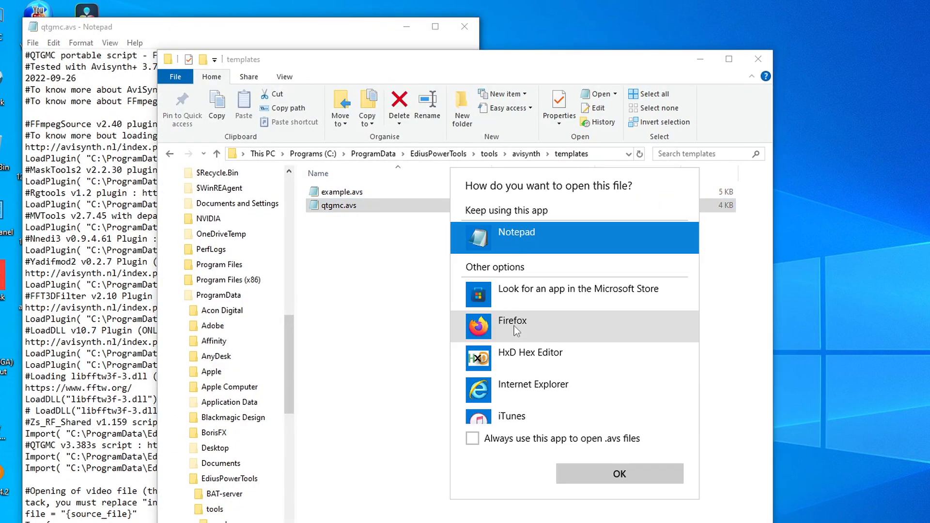
{"action": "left_click", "coordinate": [473, 439]}
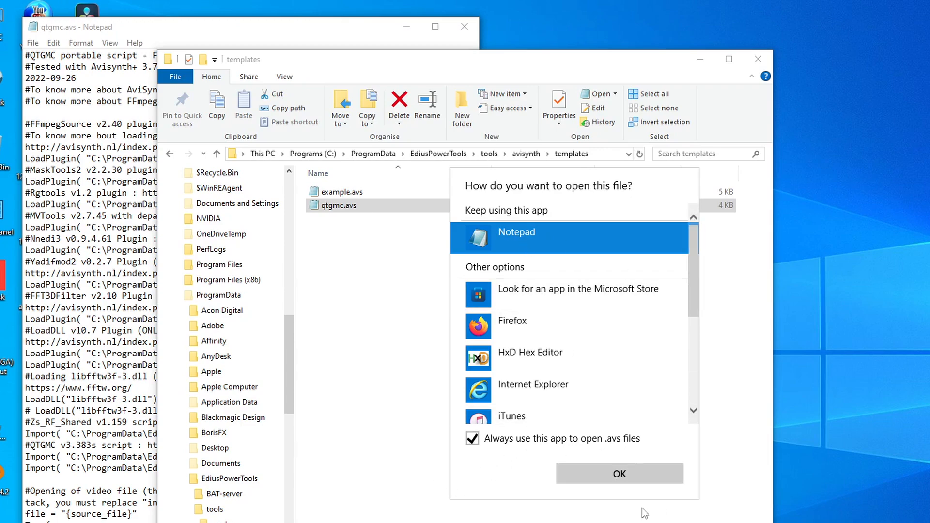
{"action": "left_click", "coordinate": [627, 479]}
{"action": "left_click", "coordinate": [464, 27]}
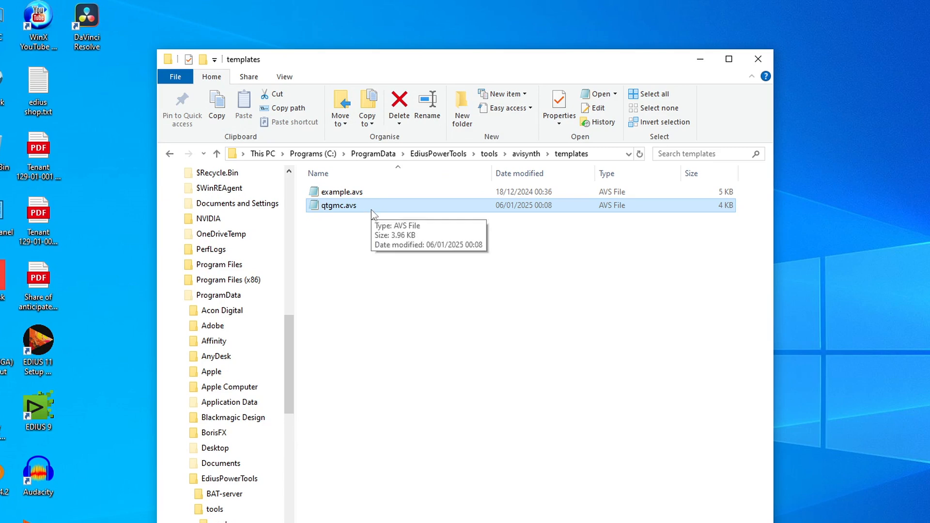
Open qtgmc.avs and examine its commented lines, plugin loading and source file sections.
{"action": "double_click", "coordinate": [373, 212]}
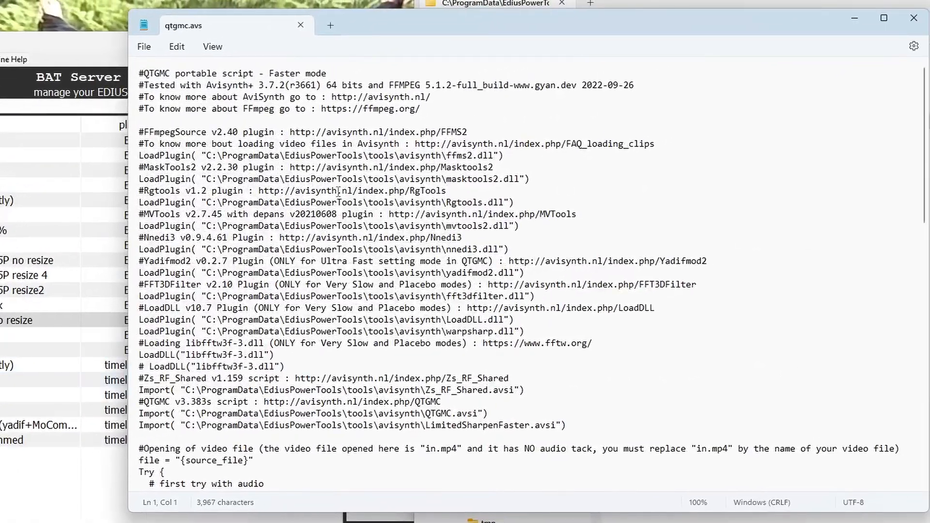
{"action": "left_click_drag", "start_coordinate": [145, 190], "coordinate": [139, 167]}
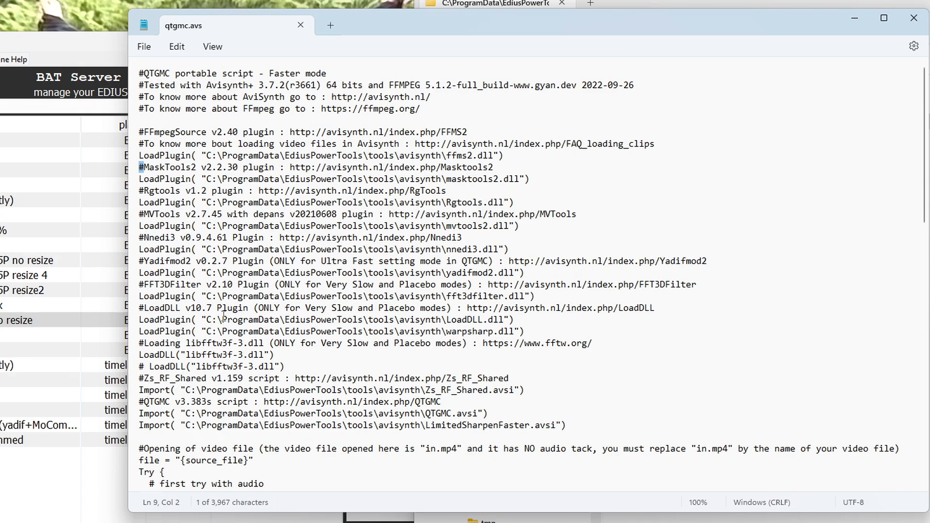
{"action": "scroll", "coordinate": [224, 316], "scroll_direction": "down", "scroll_amount": 4}
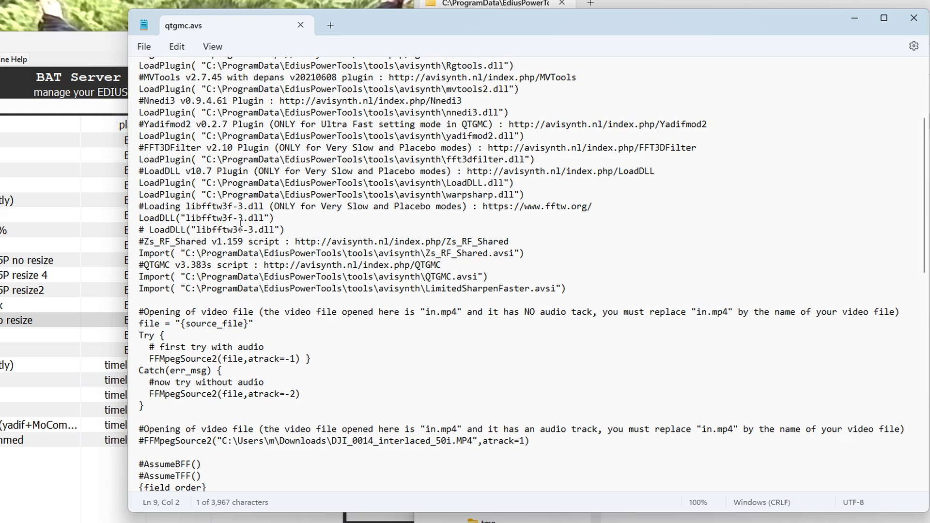
{"action": "scroll", "coordinate": [245, 233], "scroll_direction": "down", "scroll_amount": 3}
{"action": "scroll", "coordinate": [245, 230], "scroll_direction": "down", "scroll_amount": 13}
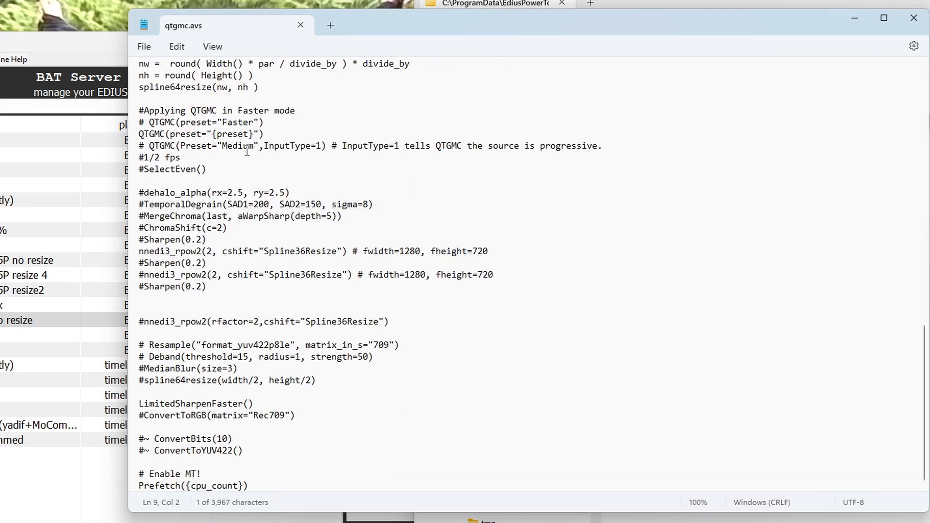
Examine the QTGMC preset section and highlight Spline36Resize in the active nnedi3_rpow2 line, placing the cursor at that line's start.
{"action": "scroll", "coordinate": [304, 264], "scroll_direction": "up", "scroll_amount": 3}
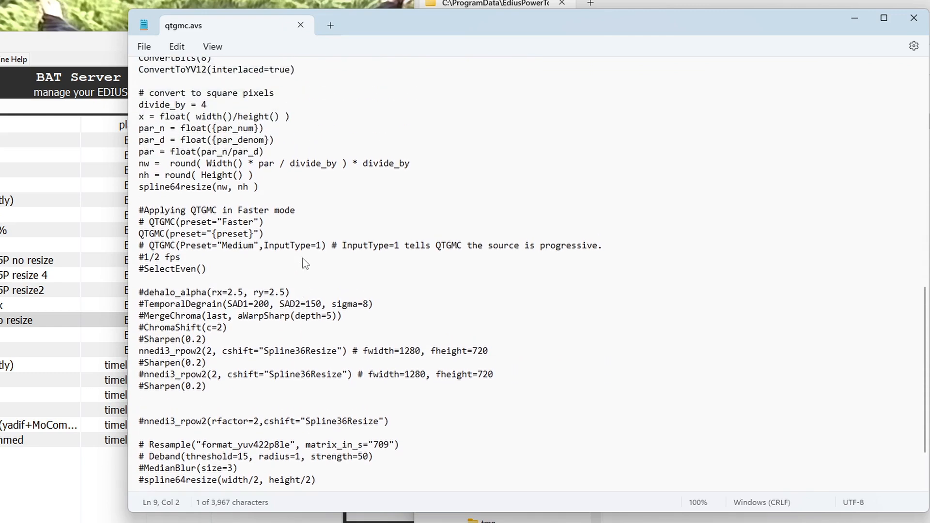
{"action": "scroll", "coordinate": [305, 264], "scroll_direction": "down", "scroll_amount": 2}
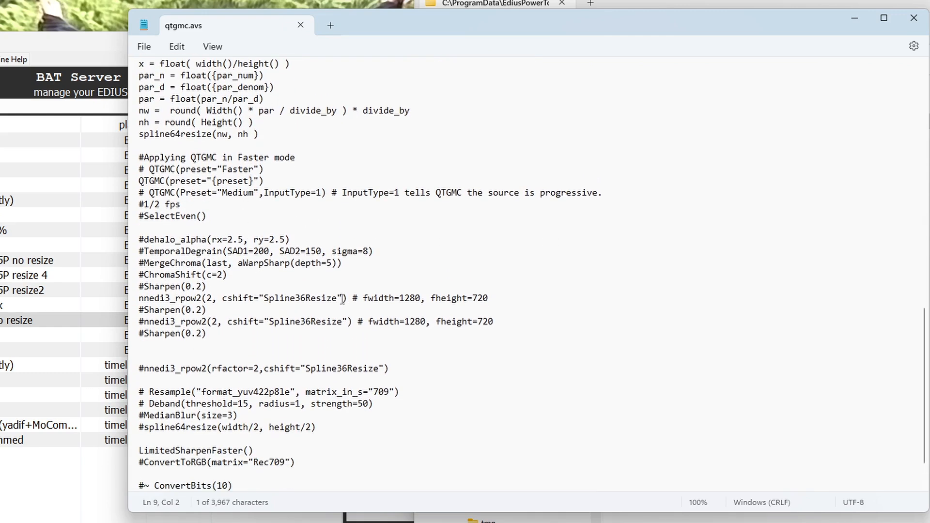
{"action": "left_click_drag", "start_coordinate": [339, 298], "coordinate": [267, 303]}
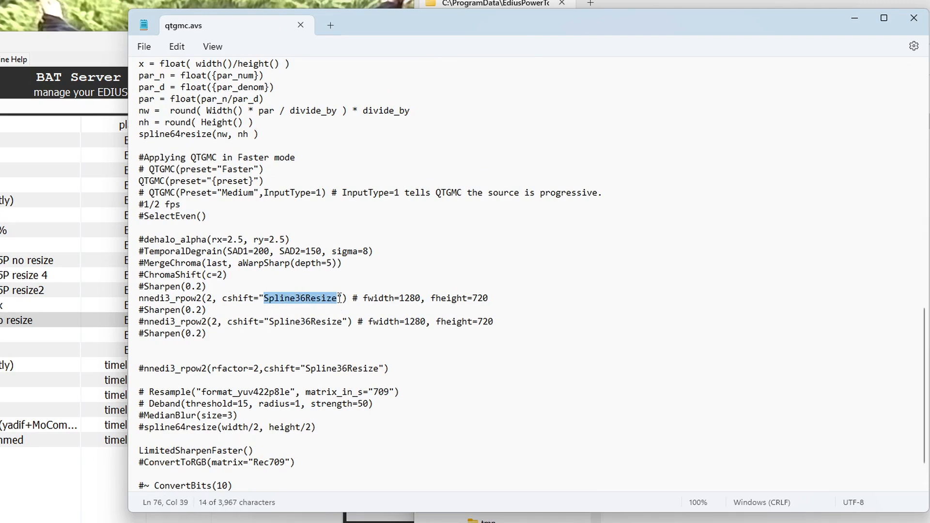
{"action": "left_click", "coordinate": [141, 298]}
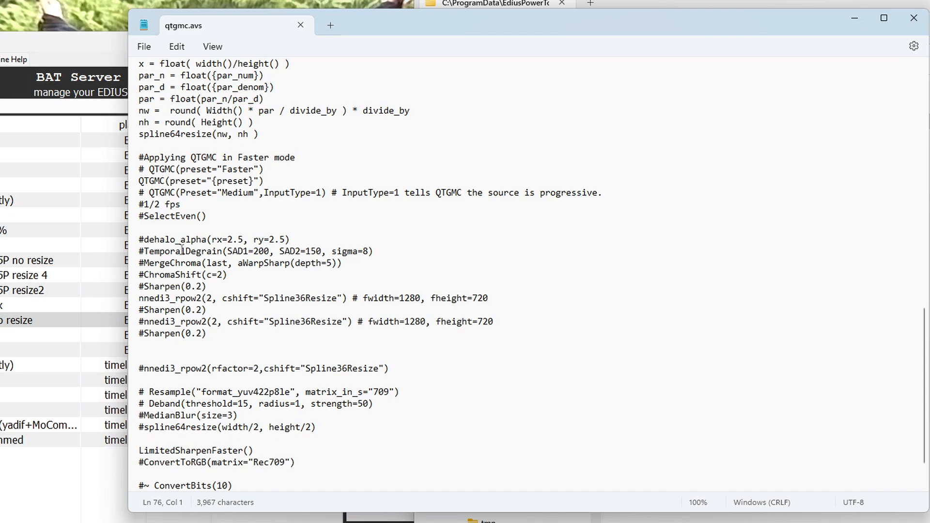
Highlight the active nnedi3_rpow2 line, its trailing fwidth/fheight comment, and the nnedi3_rpow2 command itself to examine the resize instruction.
{"action": "triple_click", "coordinate": [140, 299]}
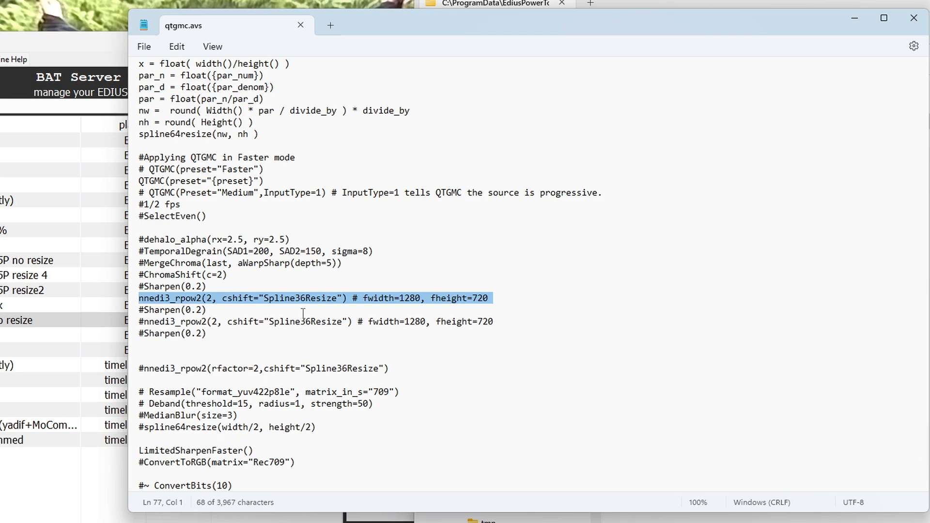
{"action": "left_click", "coordinate": [406, 298]}
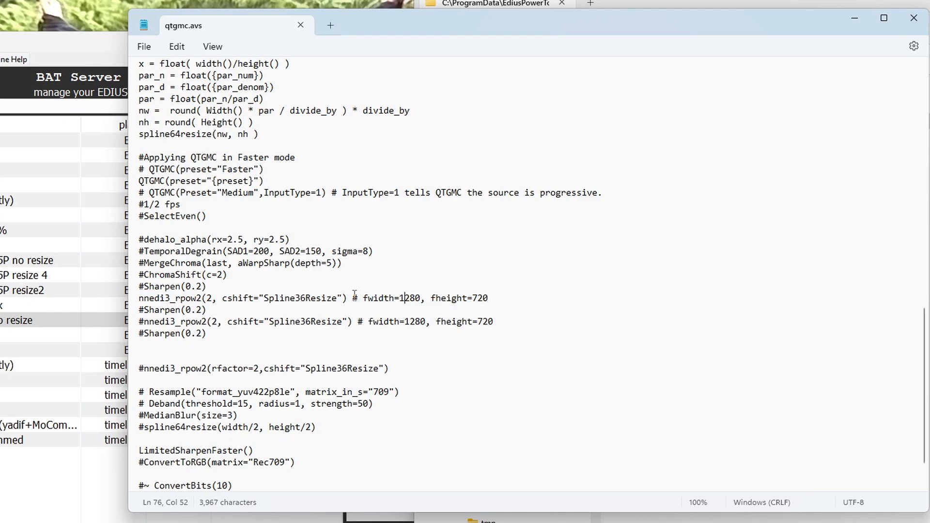
{"action": "left_click_drag", "start_coordinate": [353, 298], "coordinate": [490, 303]}
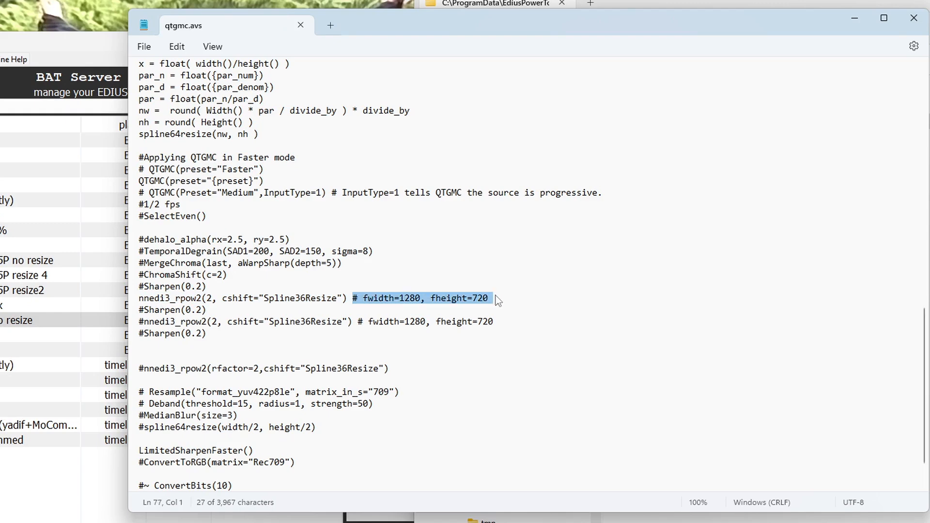
{"action": "left_click", "coordinate": [279, 298]}
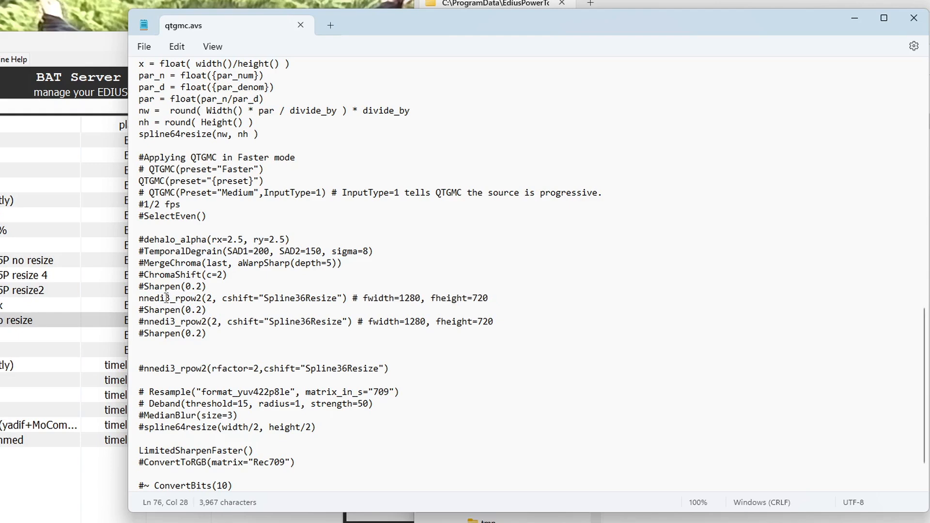
{"action": "left_click_drag", "start_coordinate": [138, 298], "coordinate": [347, 299]}
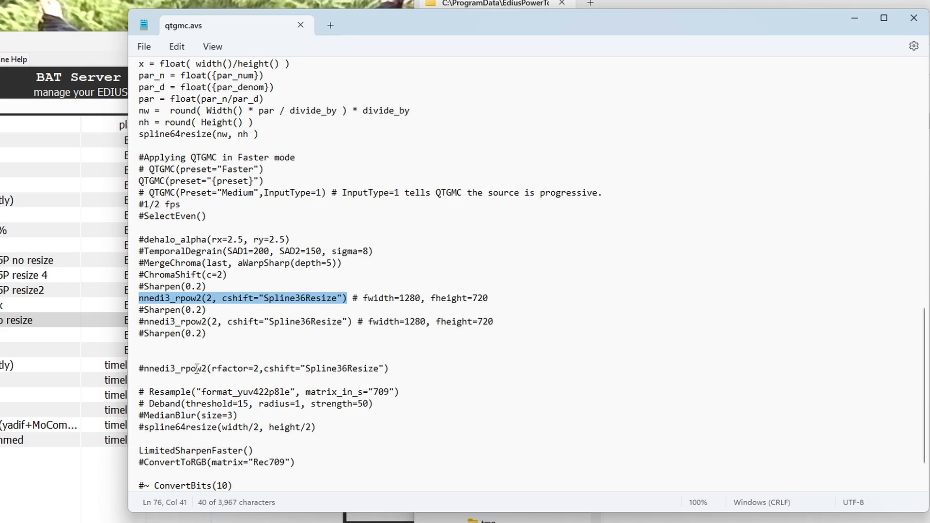
Comment out the active nnedi3_rpow2 line with # and save the script as qtgmcNoResize.avs in the templates folder.
{"action": "left_click", "coordinate": [141, 299]}
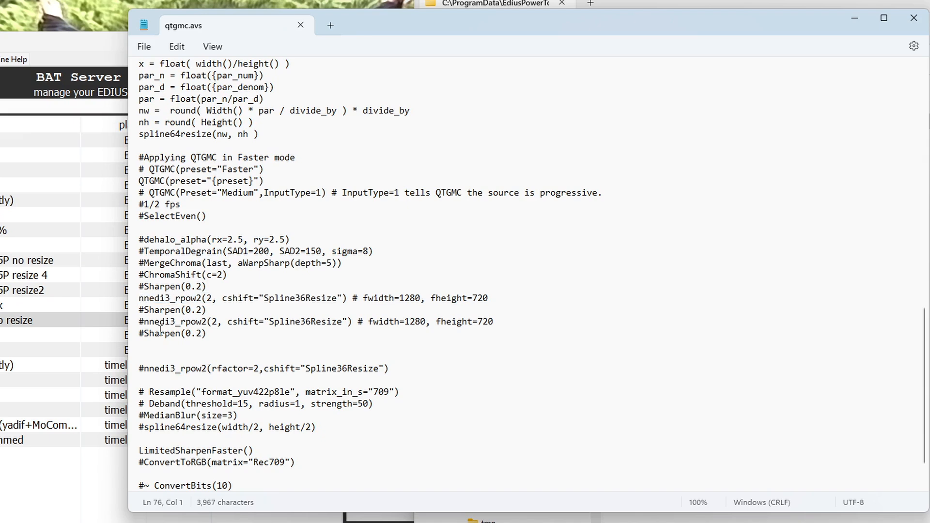
{"action": "type", "text": "#"}
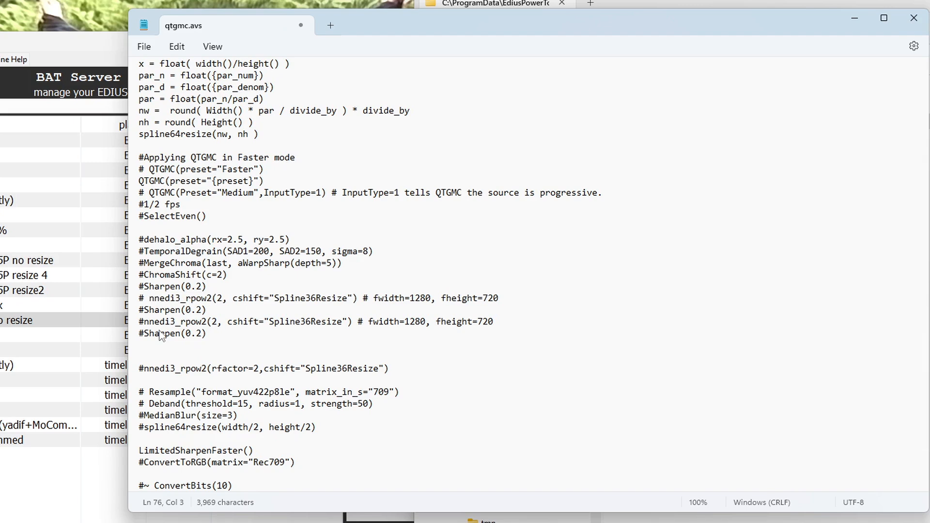
{"action": "left_click", "coordinate": [144, 48]}
{"action": "left_click", "coordinate": [156, 155]}
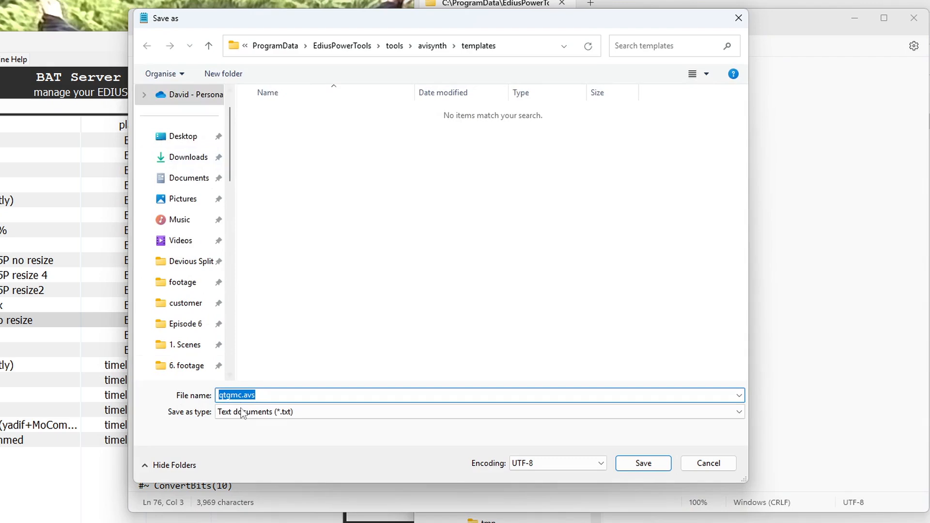
{"action": "type", "text": "qtgmcNoResize"}
{"action": "left_click", "coordinate": [642, 464]}
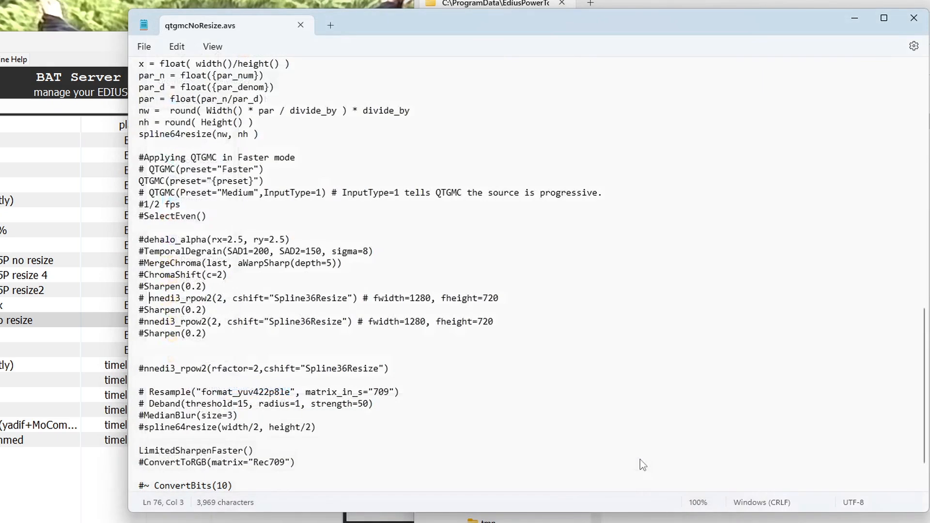
Switch to the BAT Server Panel, open the QTGMC to ProRes entry for editing, and select qtgmc in its template path.
{"action": "left_click", "coordinate": [929, 252]}
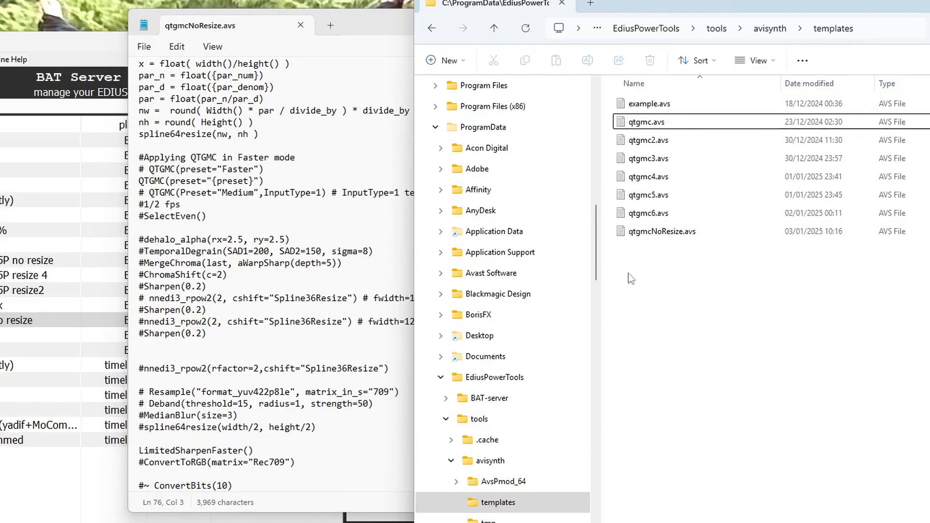
{"action": "left_click", "coordinate": [9, 335]}
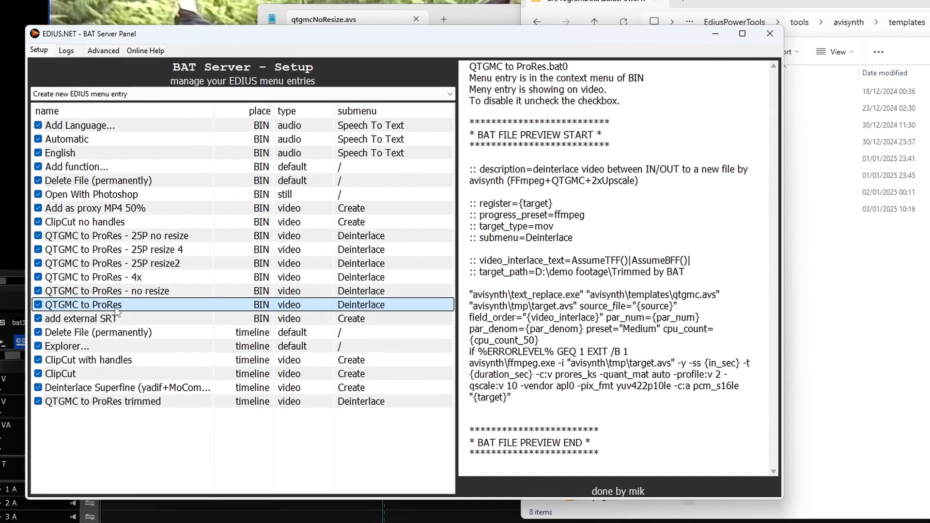
{"action": "double_click", "coordinate": [115, 306]}
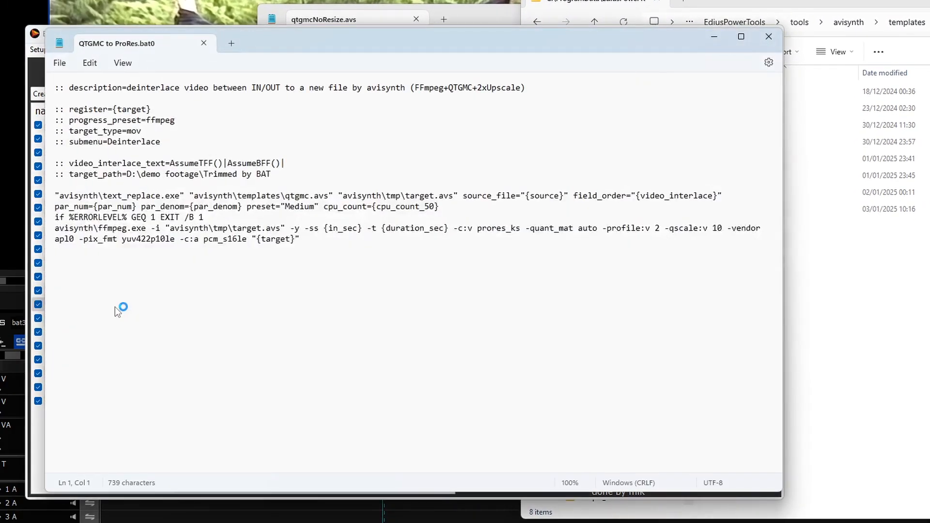
{"action": "left_click_drag", "start_coordinate": [286, 196], "coordinate": [314, 196]}
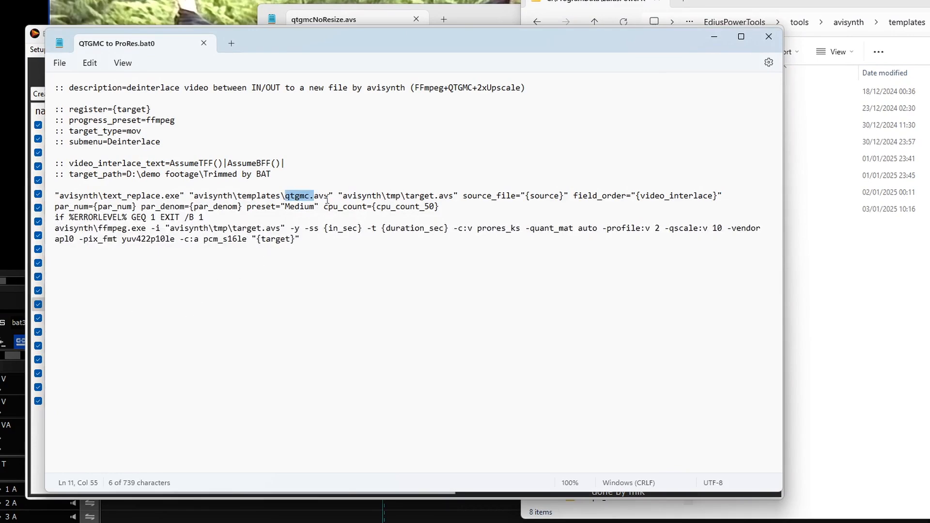
Copy the name qtgmcNoResize from the template file and paste it over qtgmc in the batch file's template path.
{"action": "left_click", "coordinate": [880, 223]}
{"action": "left_click", "coordinate": [748, 212]}
{"action": "left_click", "coordinate": [753, 213]}
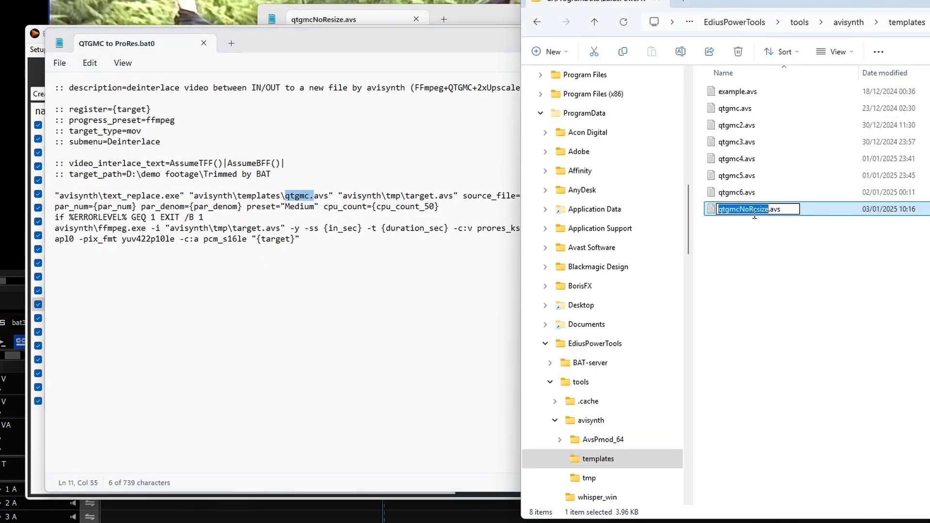
{"action": "key", "text": "ctrl+c"}
{"action": "double_click", "coordinate": [311, 196]}
{"action": "key", "text": "ctrl+v"}
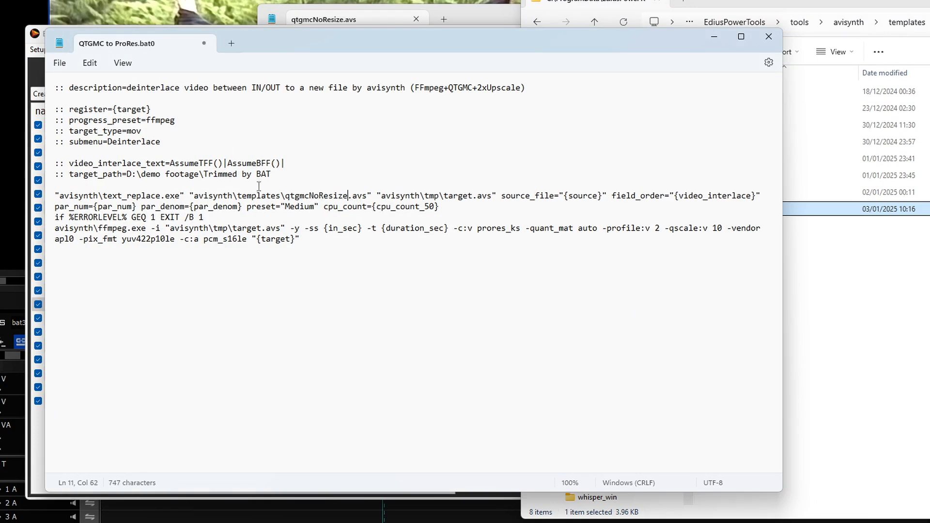
Save the edited batch file as "QTGMC to ProResNo resize V2.bat0" in the BIN video folder.
{"action": "left_click", "coordinate": [62, 64]}
{"action": "left_click", "coordinate": [87, 162]}
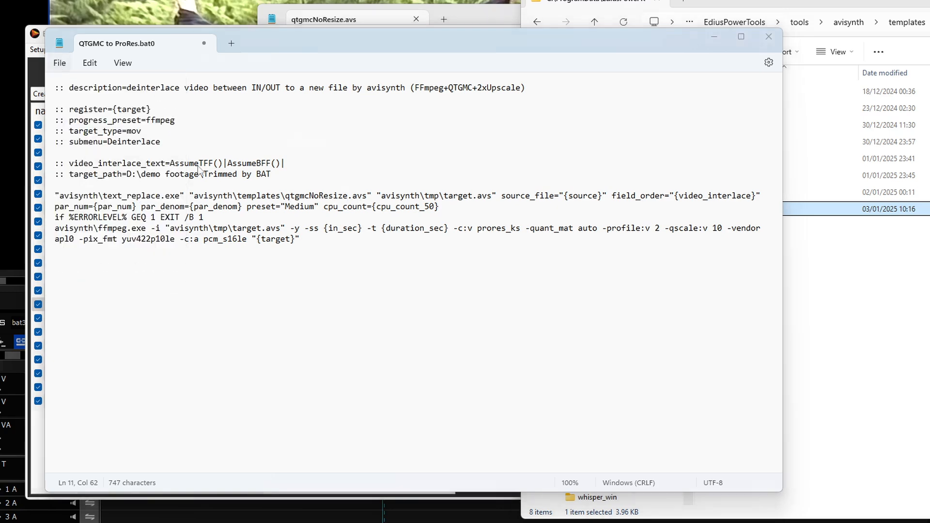
{"action": "key", "text": "Right"}
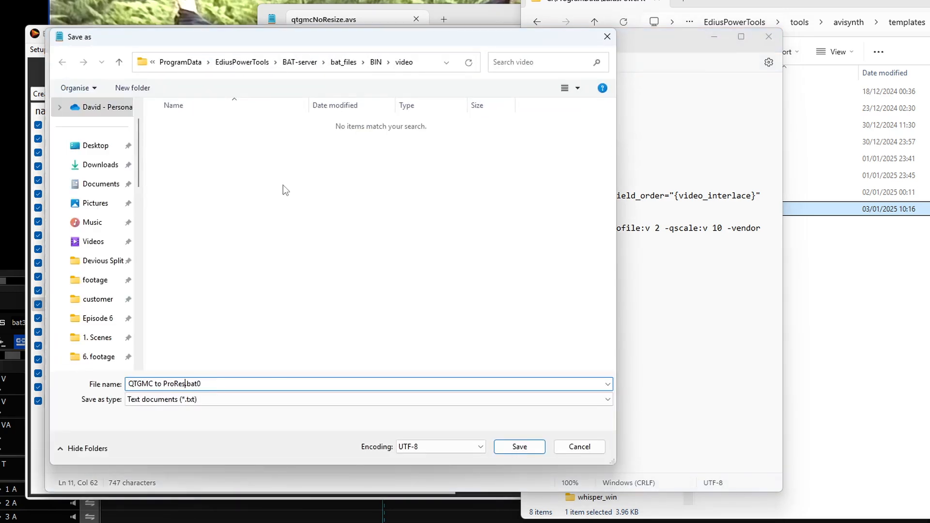
{"action": "type", "text": "No resize V2"}
{"action": "key", "text": "Return"}
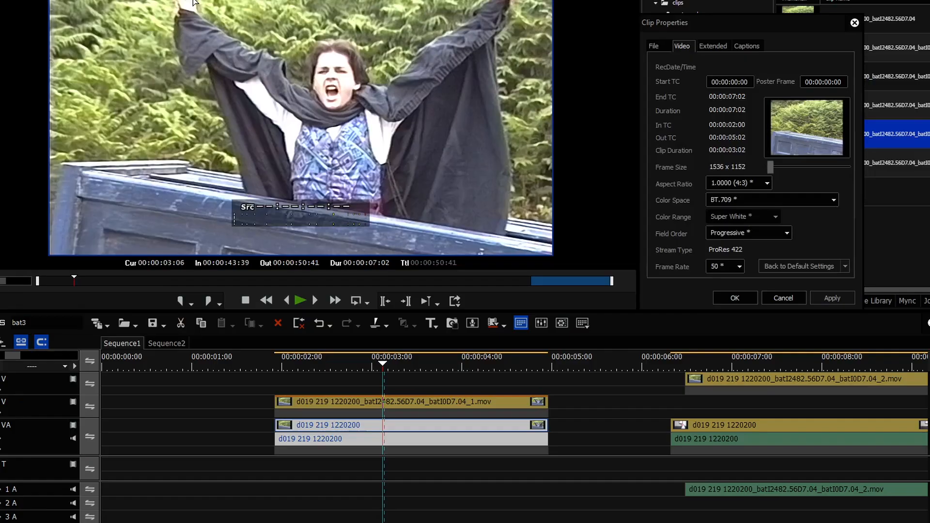
Close the Clip Properties in EDIUS and deinterlace the AVI clip in the bin with QTGMC to ProResNo resize V2.
{"action": "left_click", "coordinate": [800, 297]}
{"action": "left_click", "coordinate": [844, 266]}
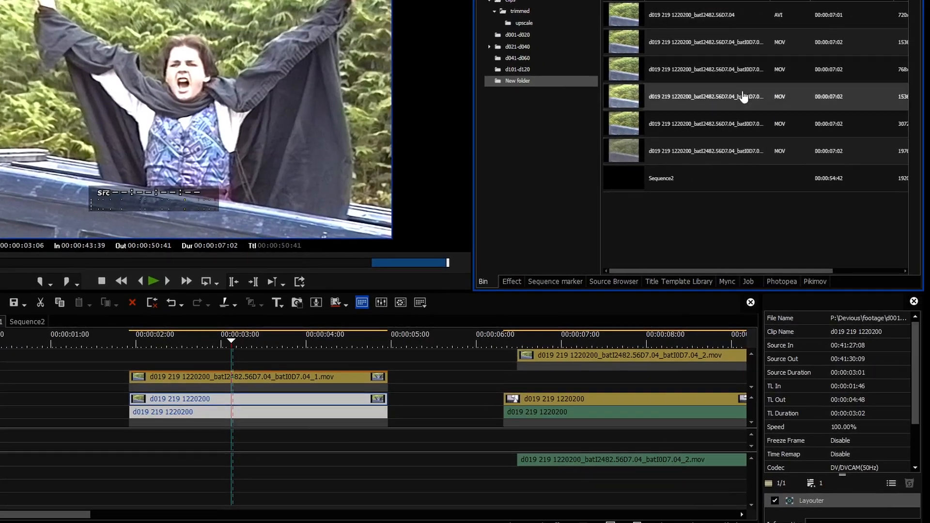
{"action": "left_click", "coordinate": [681, 20]}
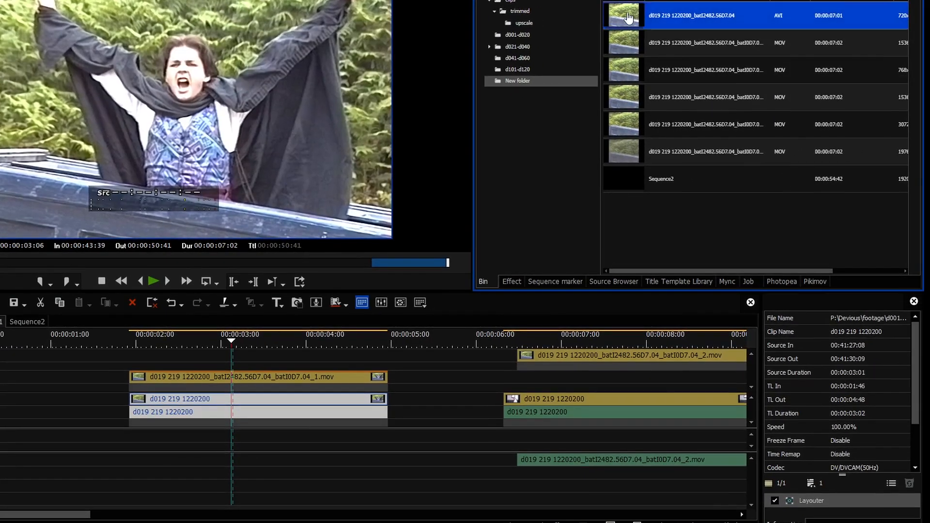
{"action": "right_click", "coordinate": [623, 13]}
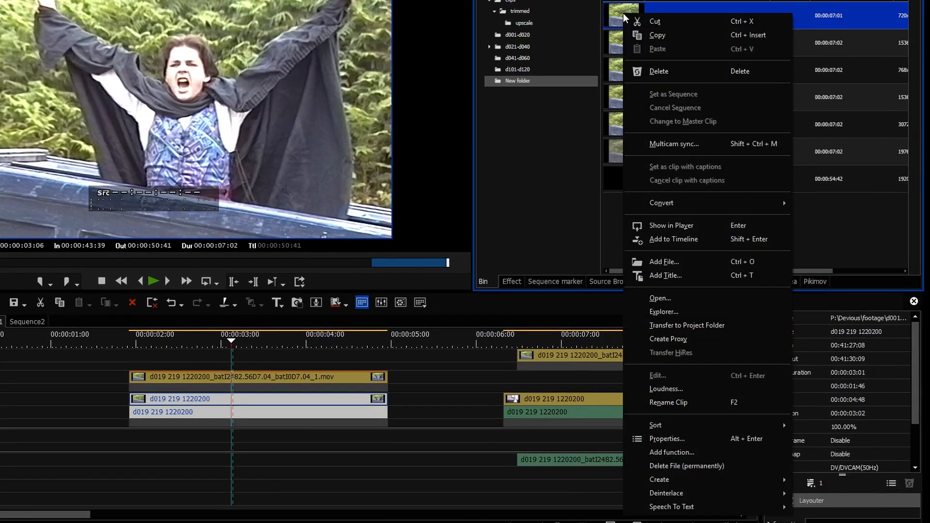
{"action": "mouse_move", "coordinate": [746, 482]}
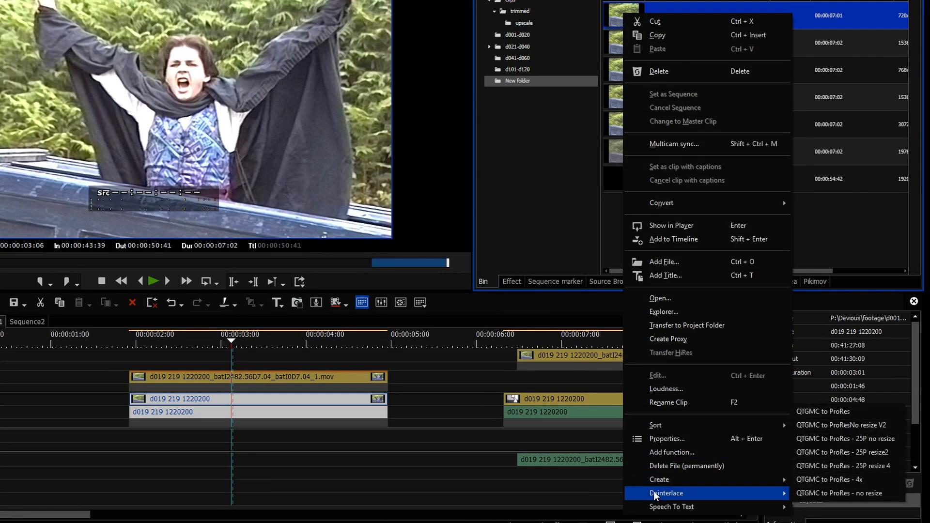
{"action": "mouse_move", "coordinate": [776, 493]}
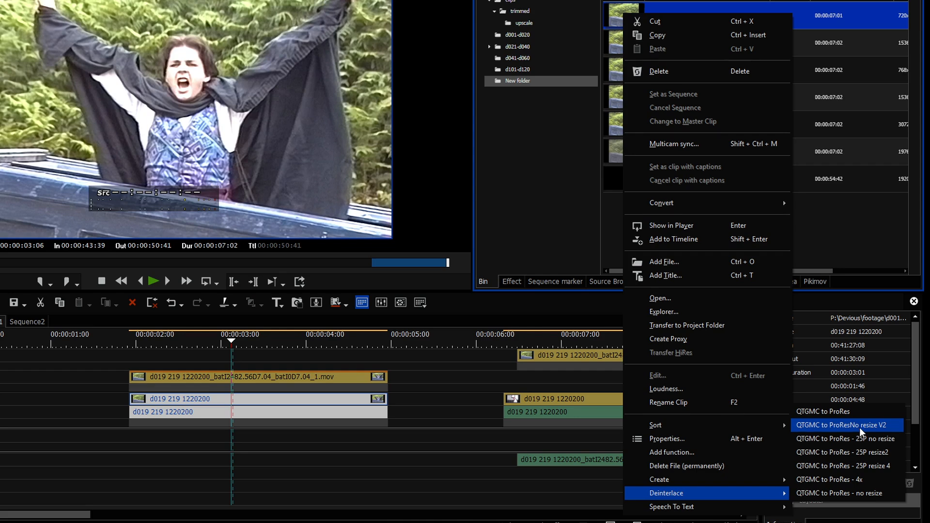
{"action": "left_click", "coordinate": [860, 426]}
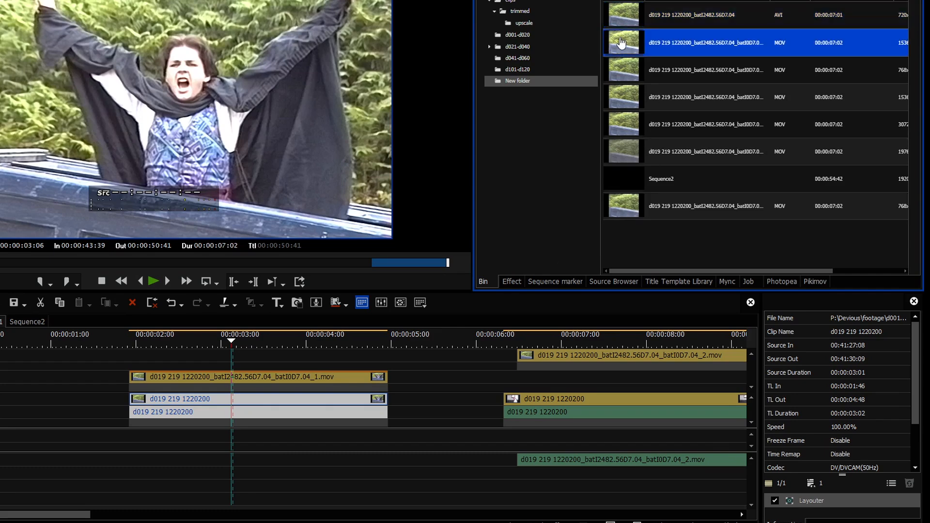
Select the newly created MOV clip in the bin and adjust the list columns to show each clip's frame size and frame rate.
{"action": "left_click", "coordinate": [629, 206]}
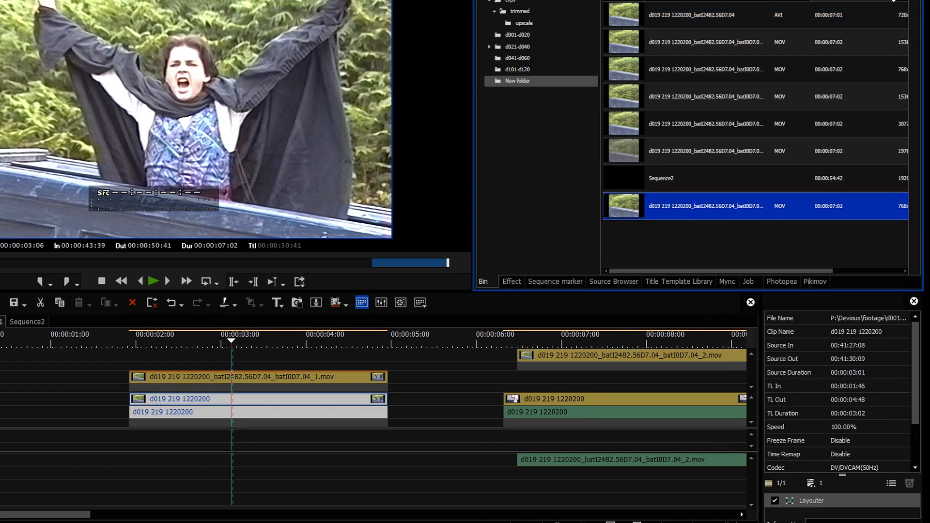
{"action": "left_click", "coordinate": [891, 1]}
{"action": "left_click_drag", "start_coordinate": [892, 1], "coordinate": [847, 2]}
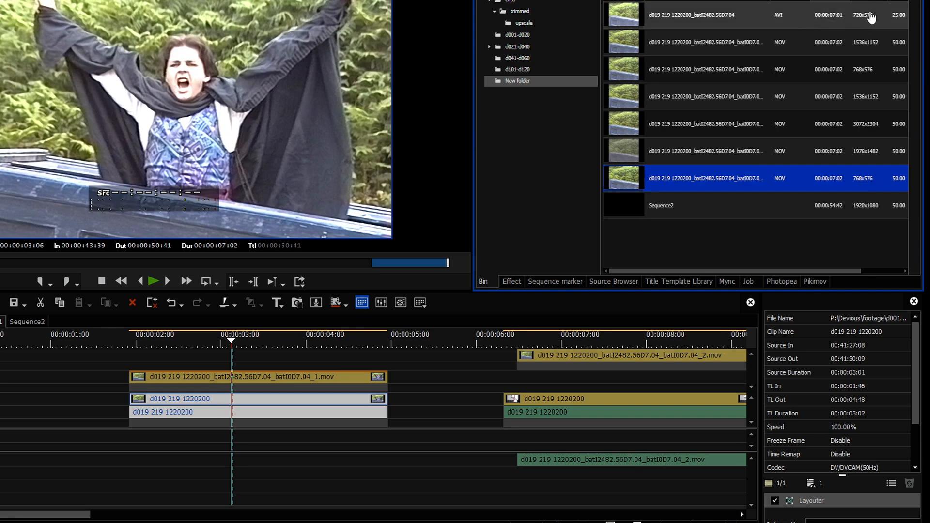
Examine the original AVI clip's video properties and color space options, and cancel the dialog.
{"action": "right_click", "coordinate": [628, 18]}
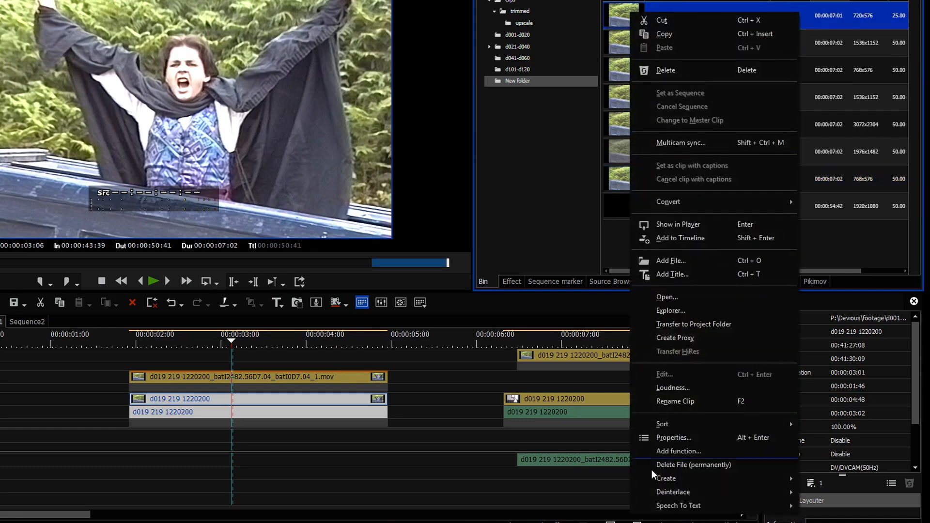
{"action": "left_click", "coordinate": [678, 438]}
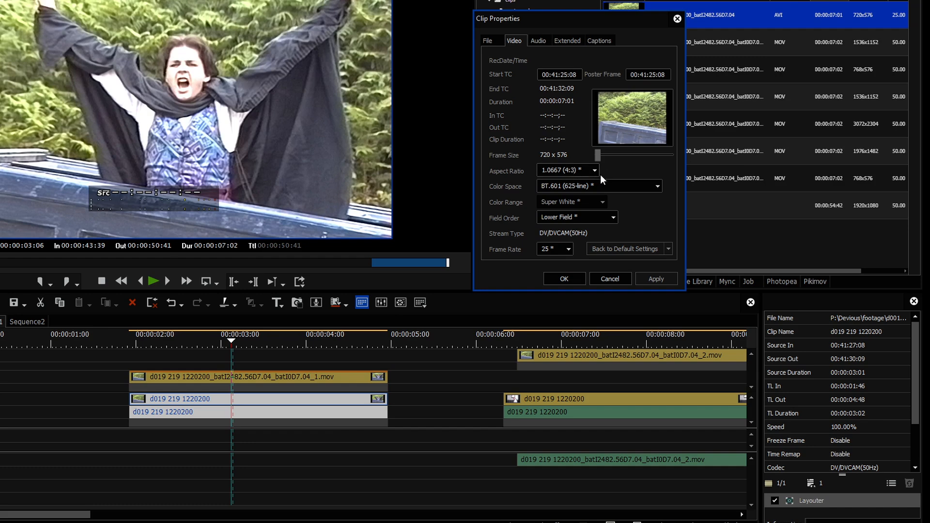
{"action": "left_click", "coordinate": [624, 185]}
{"action": "left_click", "coordinate": [631, 200]}
{"action": "left_click", "coordinate": [611, 279]}
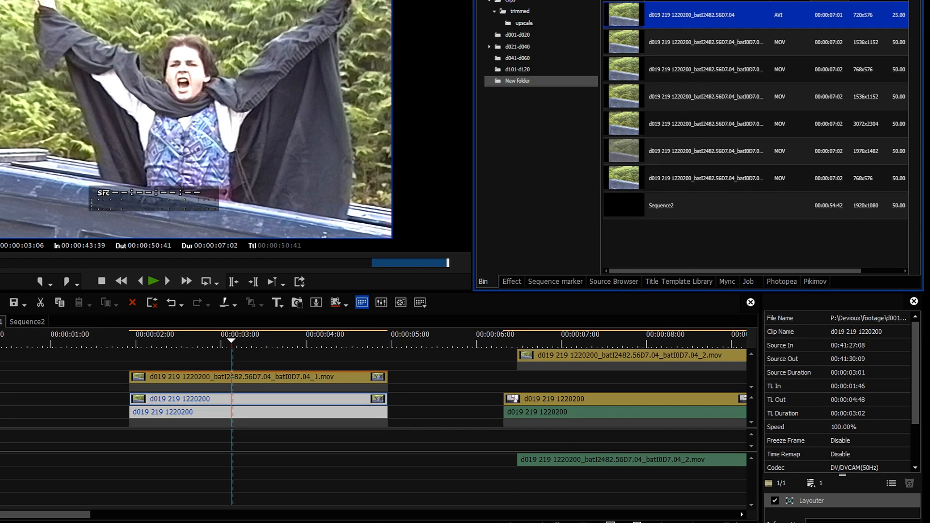
Examine the square-pixel conversion section of qtgmcNoResize.avs in Notepad, bring the script up again, and return to the EDIUS timeline.
{"action": "mouse_move", "coordinate": [178, 522]}
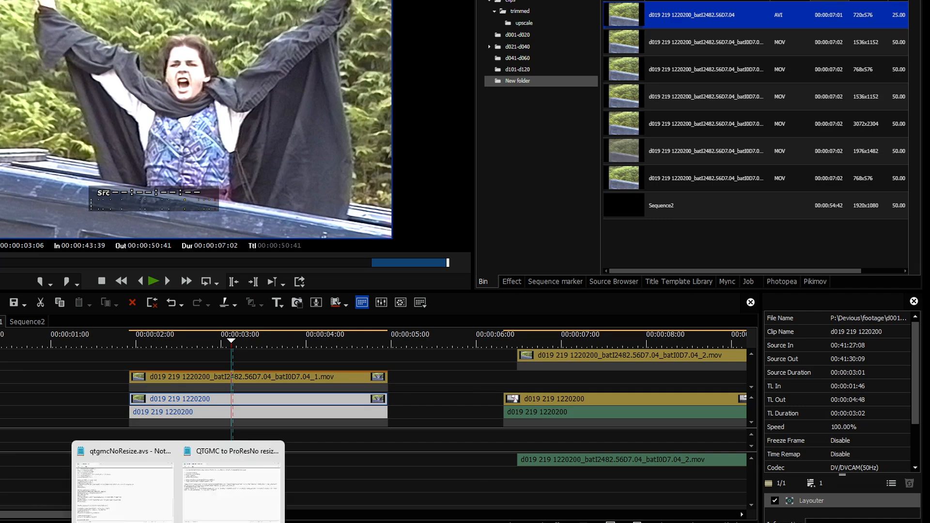
{"action": "left_click", "coordinate": [127, 489]}
{"action": "scroll", "coordinate": [232, 263], "scroll_direction": "up", "scroll_amount": 1}
{"action": "scroll", "coordinate": [232, 263], "scroll_direction": "up", "scroll_amount": 2}
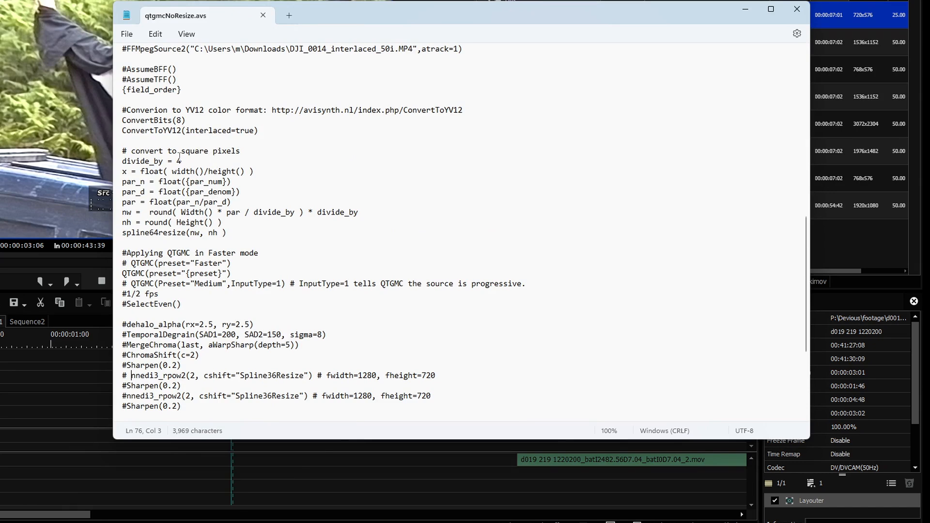
{"action": "left_click", "coordinate": [746, 11]}
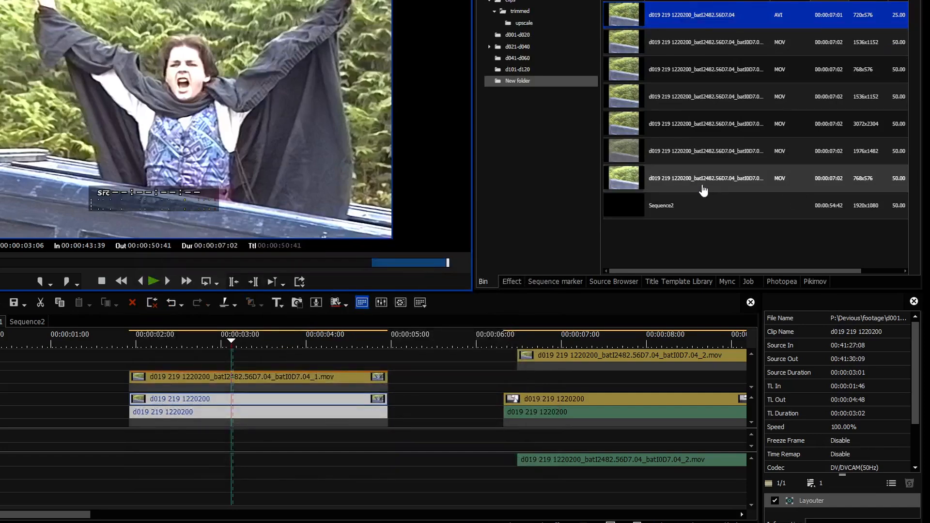
{"action": "mouse_move", "coordinate": [428, 522]}
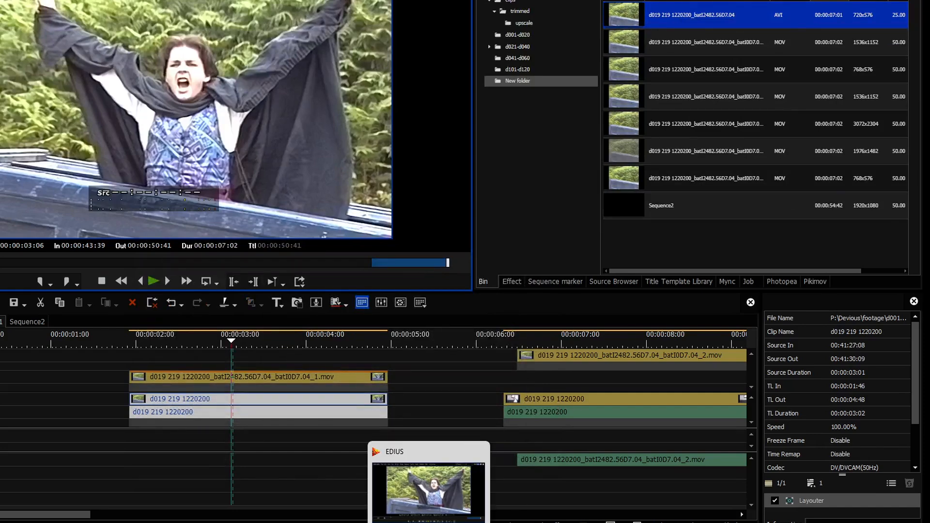
{"action": "mouse_move", "coordinate": [177, 522]}
{"action": "left_click", "coordinate": [146, 490]}
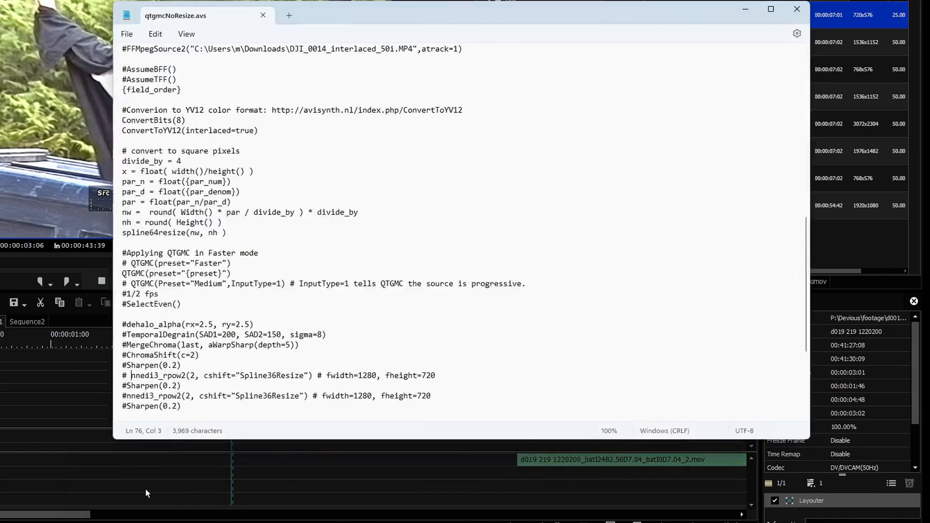
{"action": "left_click", "coordinate": [75, 398]}
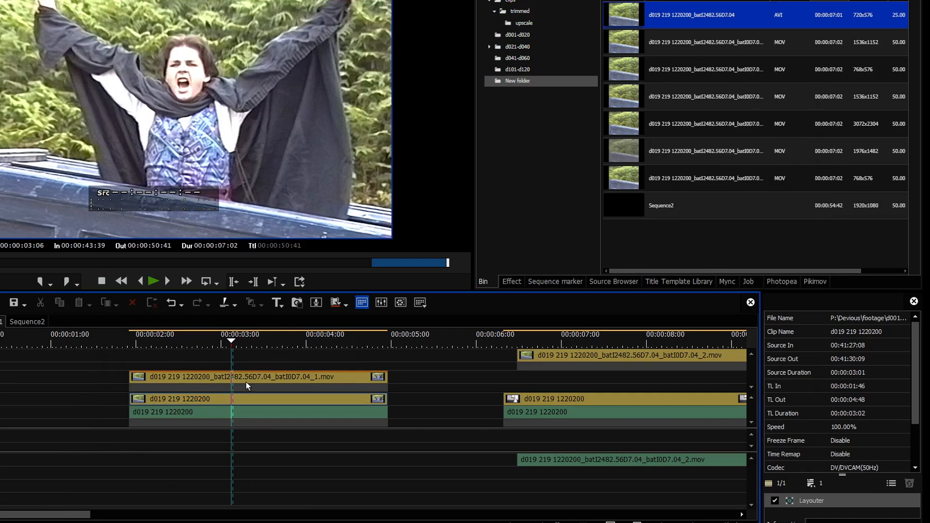
Switch to qtgmcNoResize.avs in Notepad, uncomment its first nnedi3_rpow2 line, and set that line's scale factor to 4.
{"action": "left_click", "coordinate": [245, 381]}
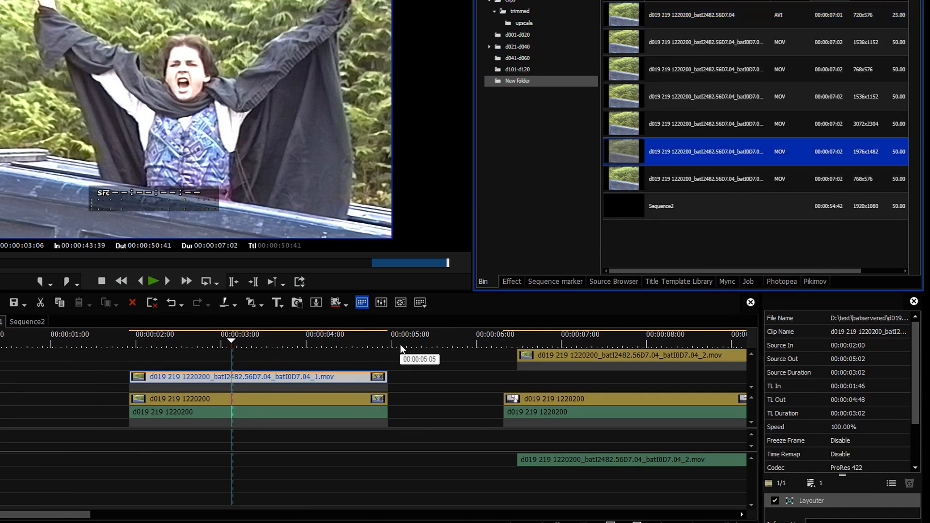
{"action": "left_click", "coordinate": [178, 522]}
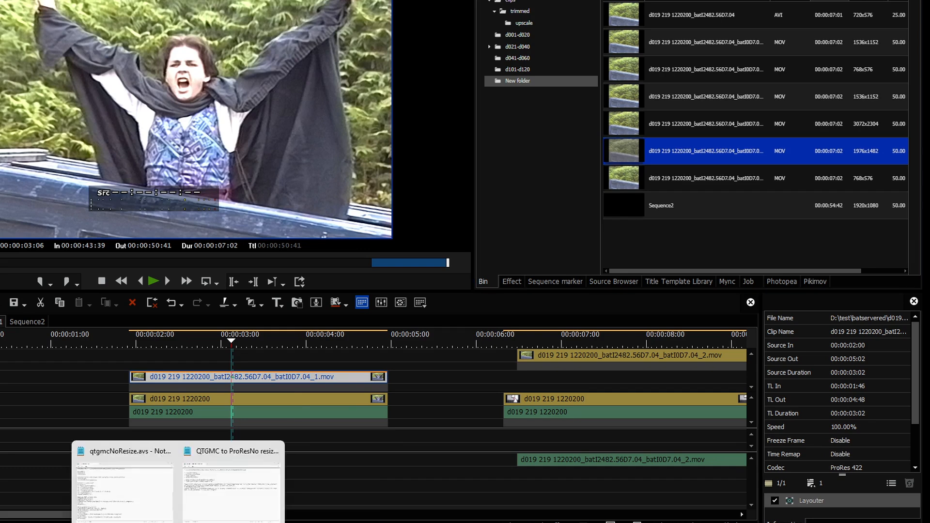
{"action": "left_click", "coordinate": [129, 485]}
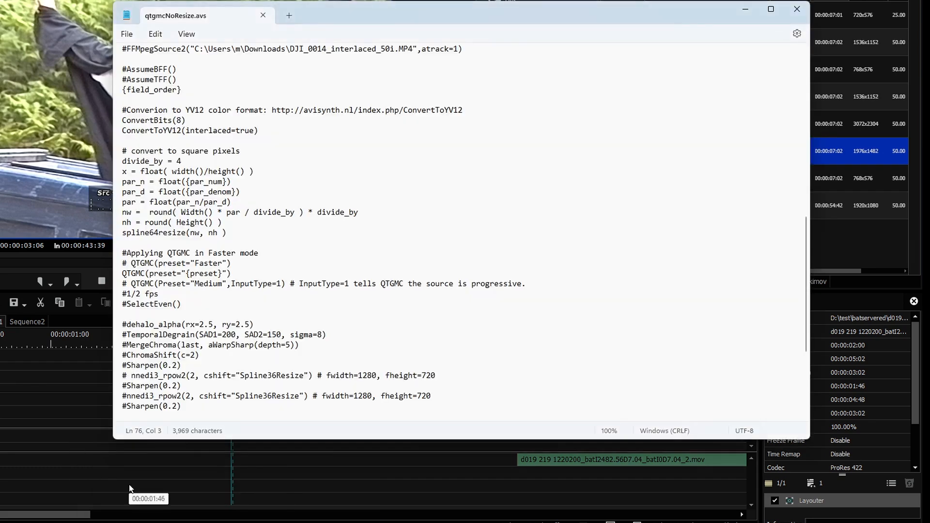
{"action": "scroll", "coordinate": [199, 338], "scroll_direction": "down", "scroll_amount": 2}
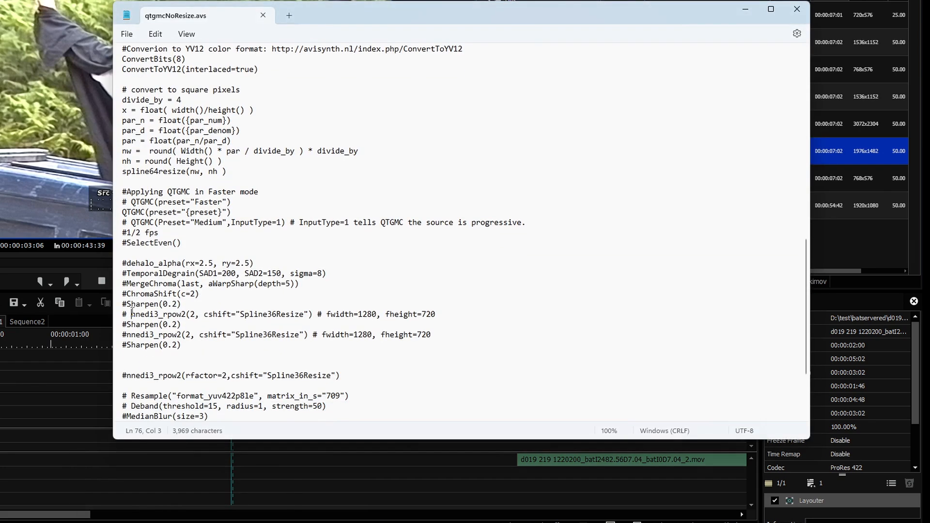
{"action": "key", "text": "BackSpace"}
{"action": "key", "text": "BackSpace"}
{"action": "left_click", "coordinate": [187, 315]}
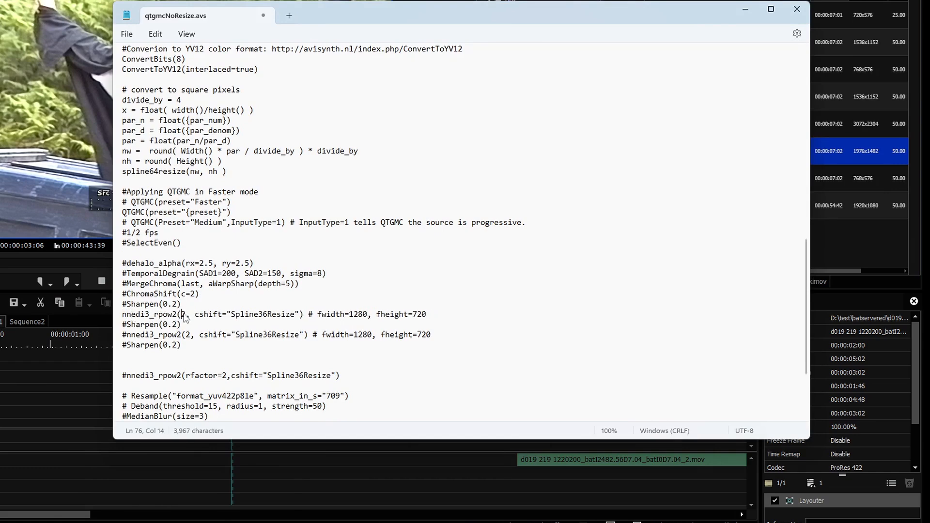
{"action": "double_click", "coordinate": [185, 315]}
{"action": "type", "text": "4"}
Save the edited script as a new template named qtgmc4xResize.avs in the AviSynth templates folder.
{"action": "left_click", "coordinate": [126, 34]}
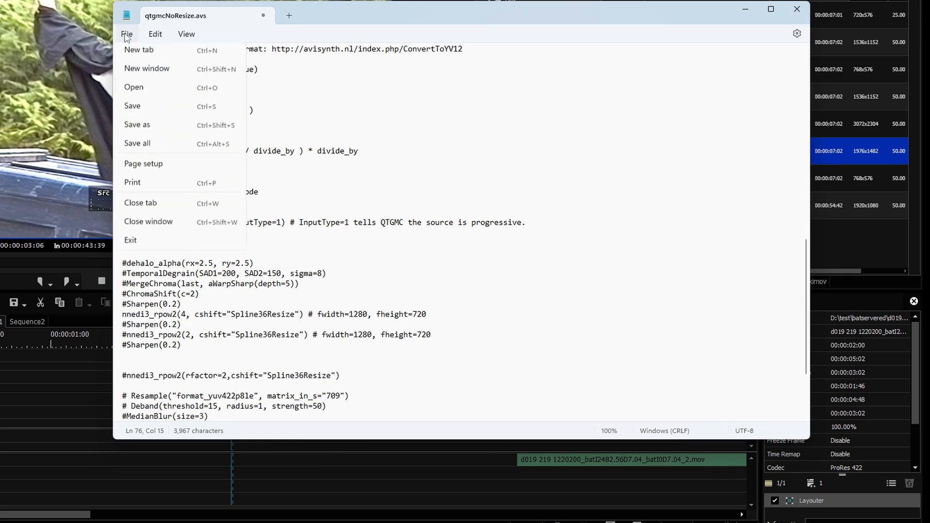
{"action": "left_click", "coordinate": [146, 146]}
{"action": "left_click_drag", "start_coordinate": [216, 338], "coordinate": [213, 339]}
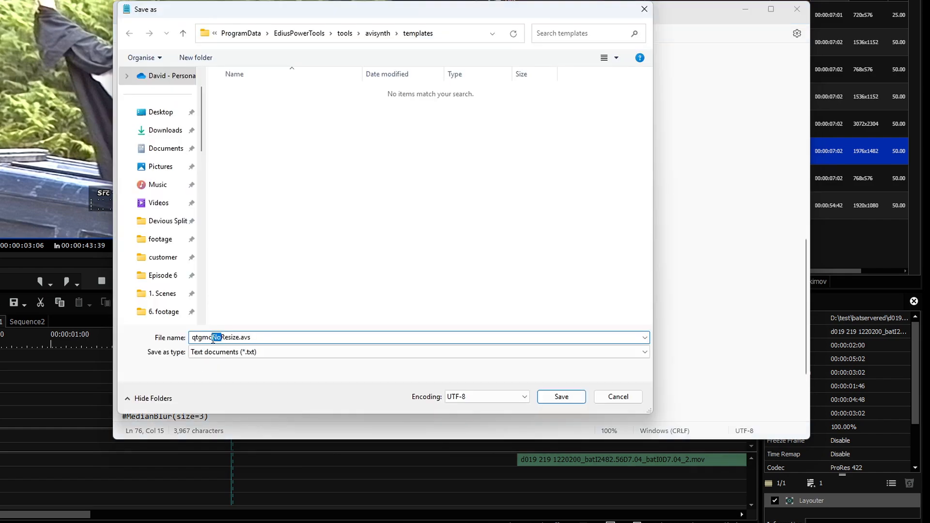
{"action": "type", "text": "4x"}
{"action": "key", "text": "Return"}
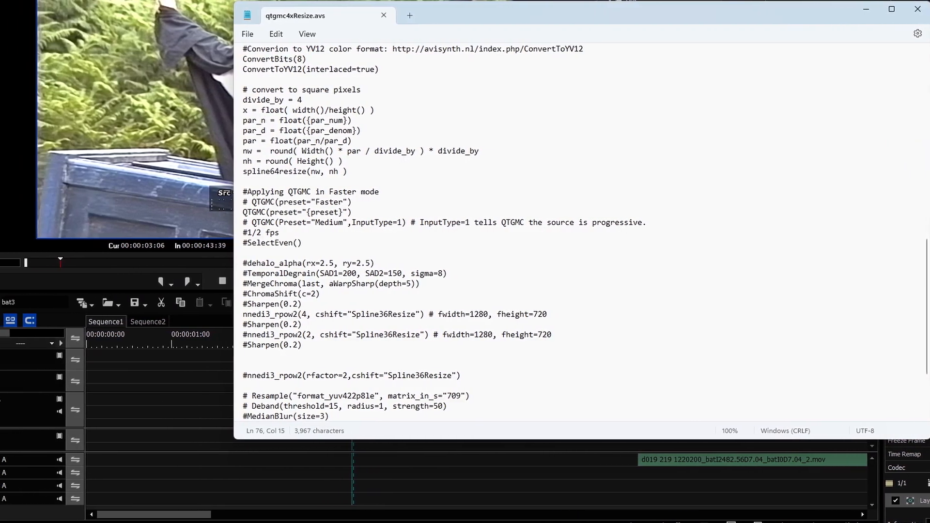
Open the QTGMC to ProRes - no resize entry from the BAT Server Panel and change its template reference to qtgmc4xResize.avs.
{"action": "left_click", "coordinate": [588, 513]}
{"action": "left_click", "coordinate": [166, 274]}
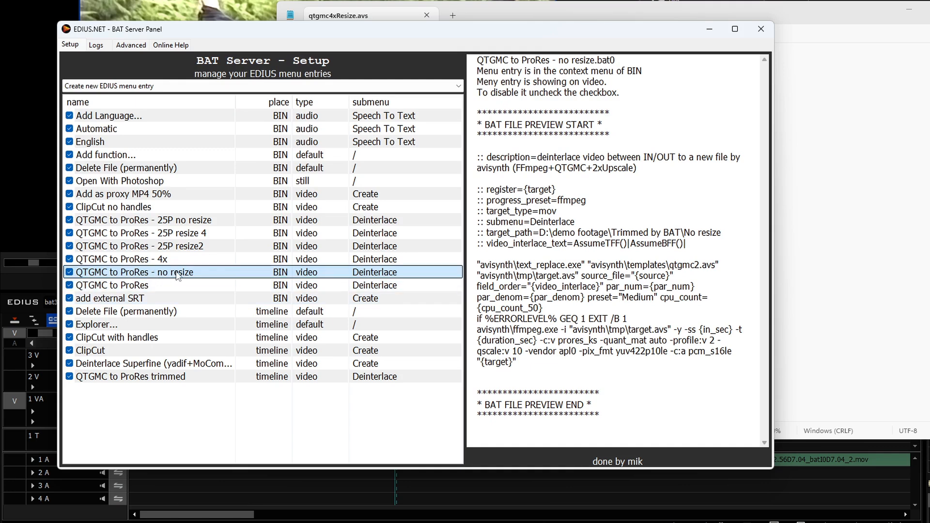
{"action": "double_click", "coordinate": [177, 274]}
{"action": "left_click_drag", "start_coordinate": [371, 216], "coordinate": [377, 219]}
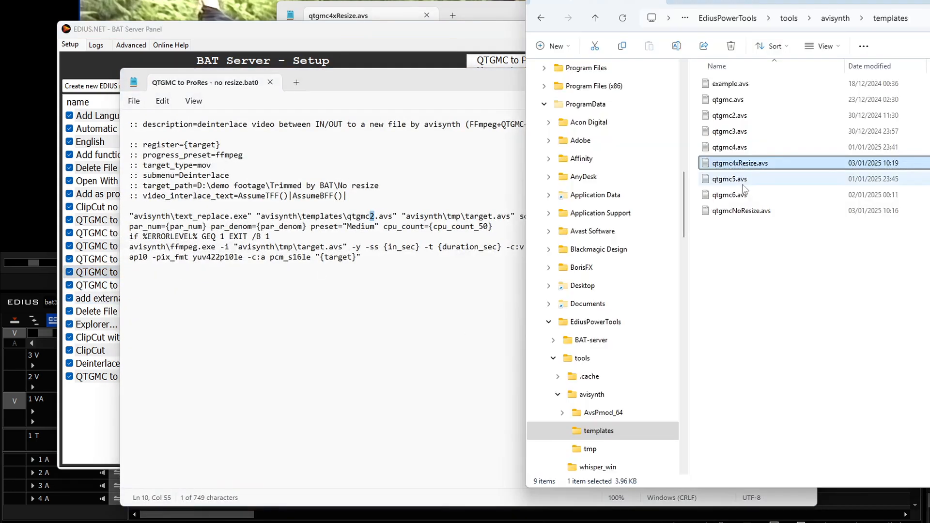
{"action": "key", "text": "F2"}
{"action": "key", "text": "ctrl+c"}
{"action": "left_click", "coordinate": [377, 218]}
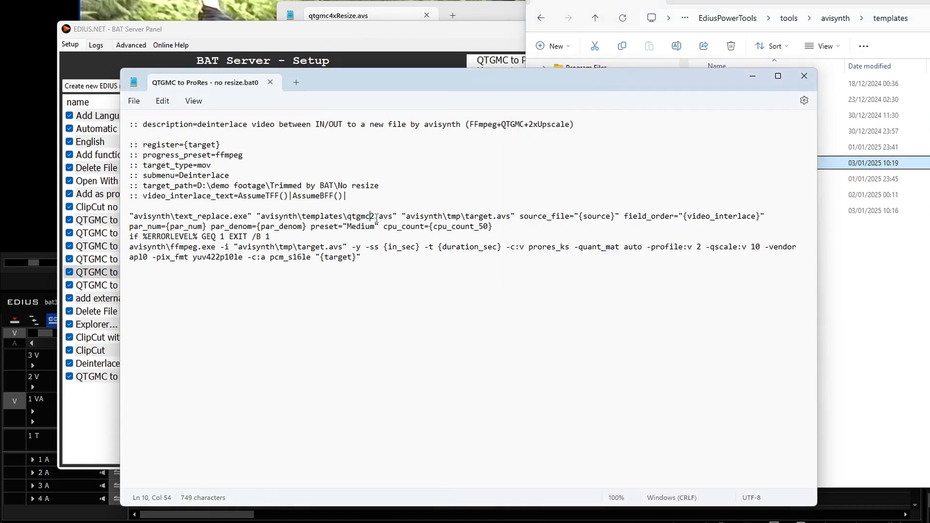
{"action": "left_click_drag", "start_coordinate": [377, 218], "coordinate": [347, 218]}
{"action": "key", "text": "ctrl+v"}
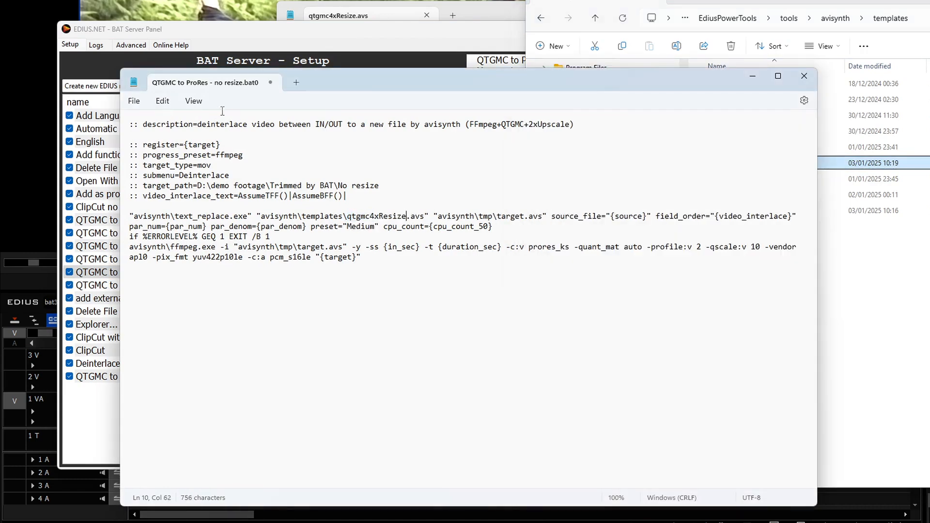
Save the edited batch file under the new name QTGMC to ProRes - 4x resize.bat0.
{"action": "left_click", "coordinate": [134, 103]}
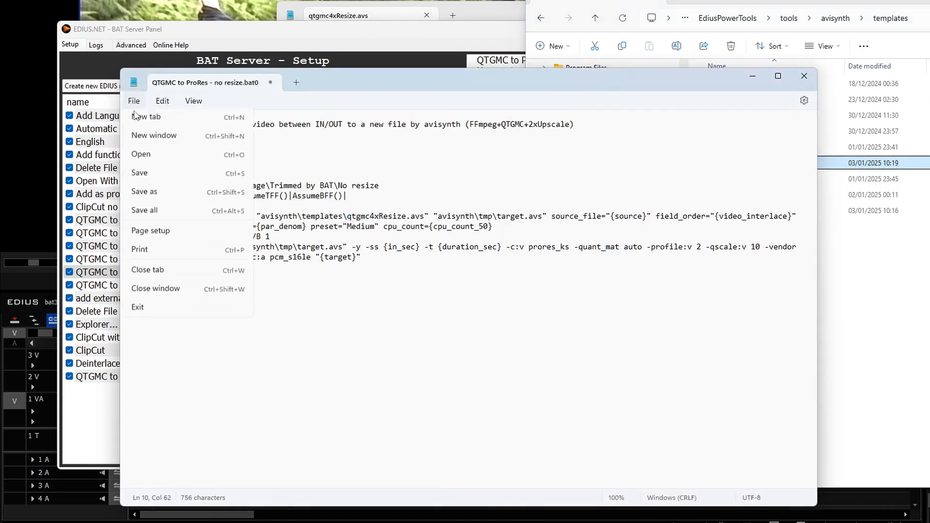
{"action": "left_click", "coordinate": [145, 192]}
{"action": "key", "text": "Home"}
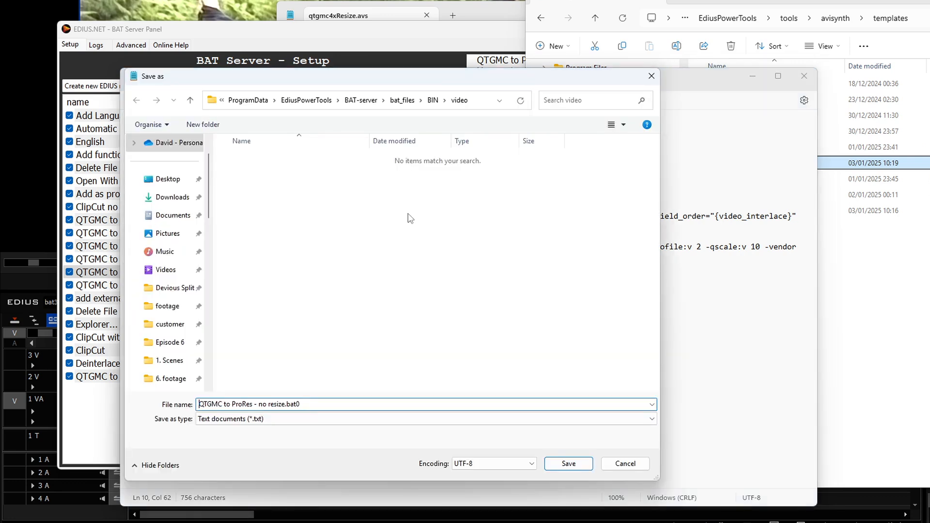
{"action": "key", "text": "ctrl+Right"}
{"action": "key", "text": "ctrl+Right"}
{"action": "key", "text": "ctrl+Right"}
{"action": "key", "text": "ctrl+Right"}
{"action": "key", "text": "ctrl+shift+Right"}
{"action": "key", "text": "ctrl+shift+Right"}
{"action": "type", "text": "4x resize"}
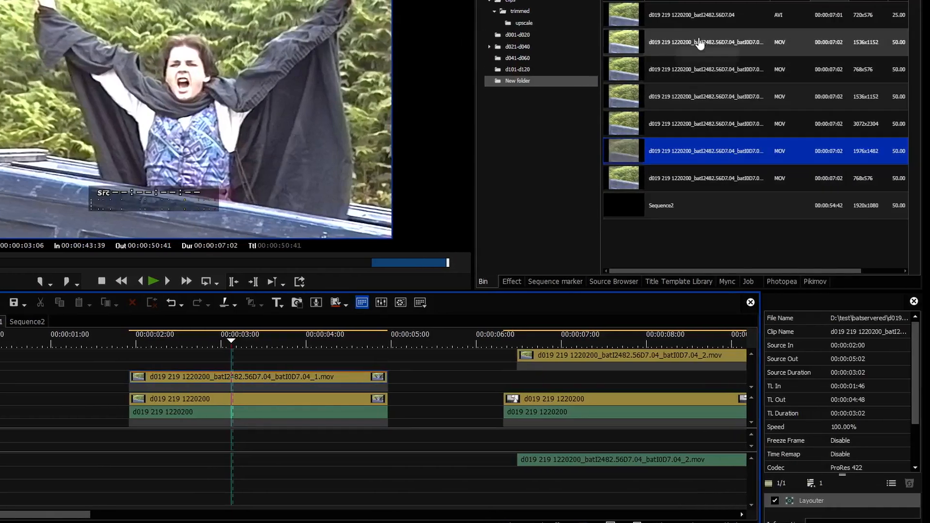
Examine the Deinterlace options for the AVI clip in the EDIUS bin, including QTGMC to ProRes - 4x resize.
{"action": "left_click", "coordinate": [778, 21]}
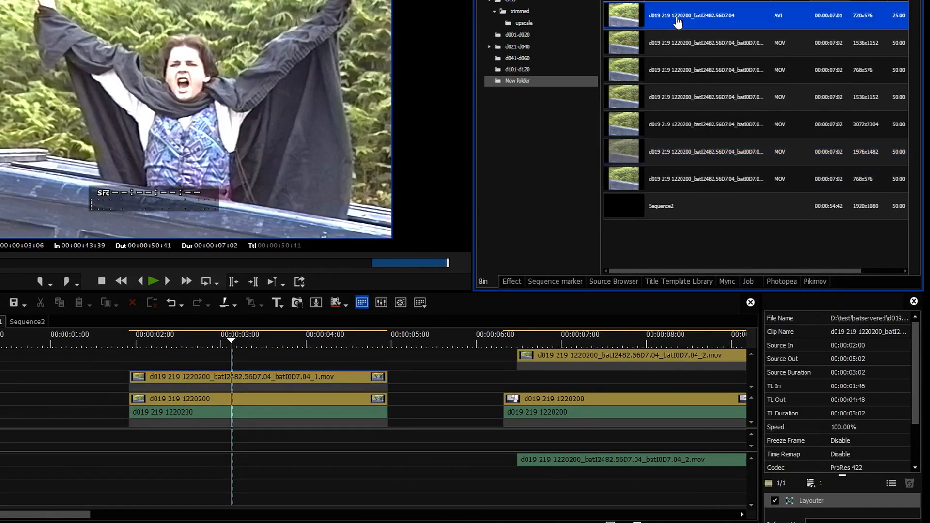
{"action": "right_click", "coordinate": [810, 20]}
{"action": "mouse_move", "coordinate": [727, 499]}
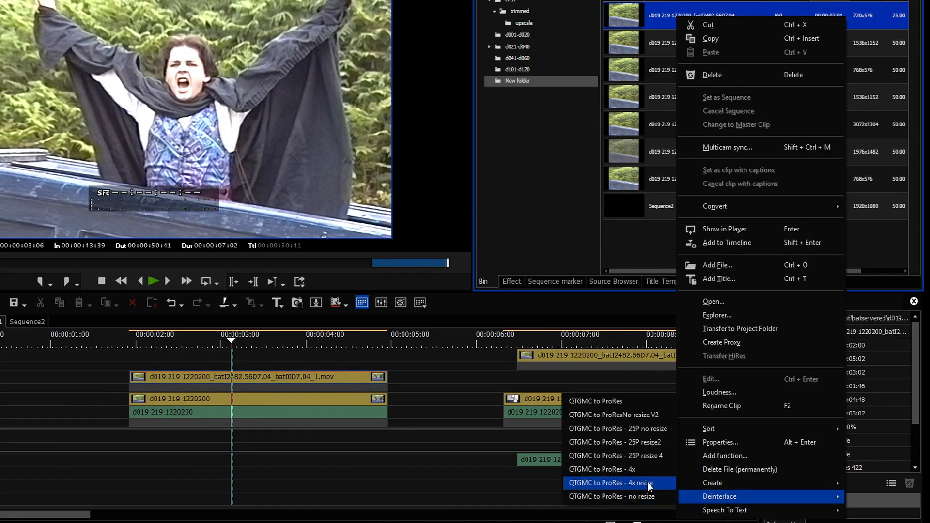
{"action": "left_click", "coordinate": [505, 242]}
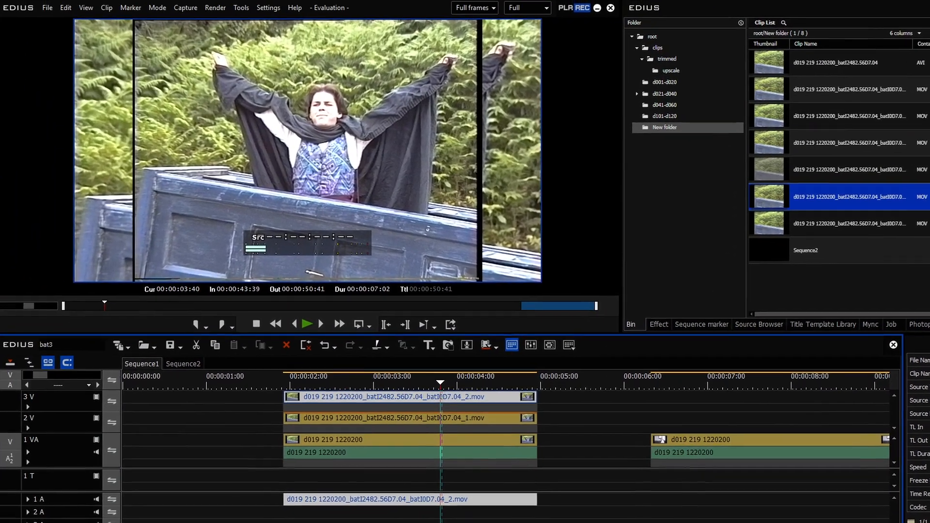
Open the Layouter for the clip on track 3 V and apply the Original size preset.
{"action": "key", "text": "F7"}
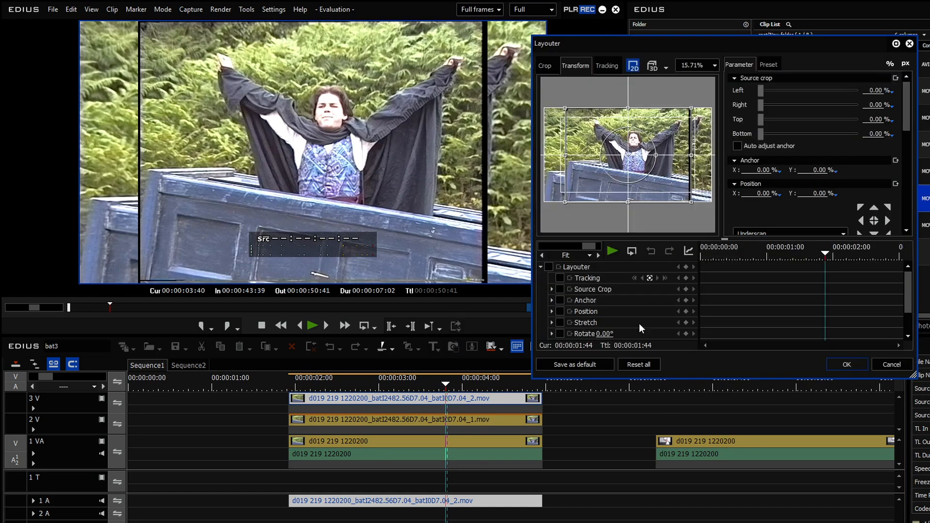
{"action": "left_click", "coordinate": [768, 65]}
{"action": "left_click", "coordinate": [749, 138]}
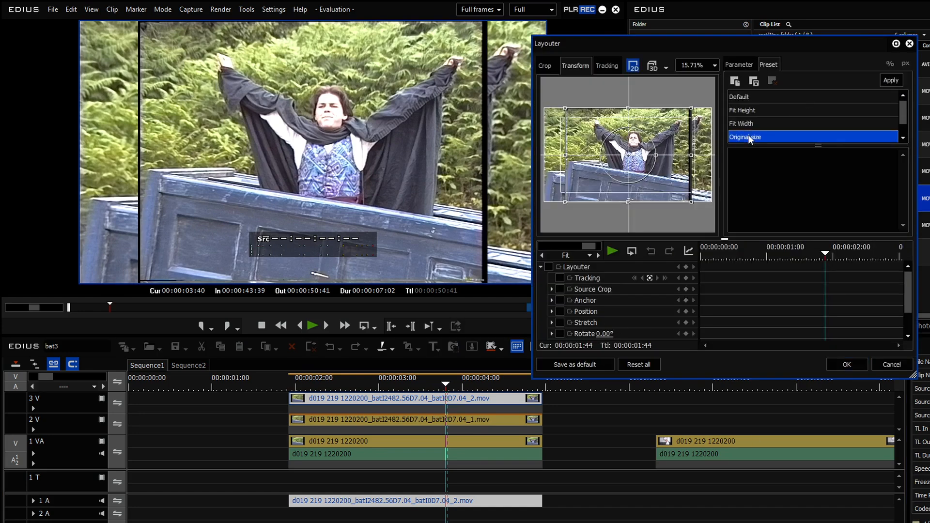
{"action": "double_click", "coordinate": [748, 137]}
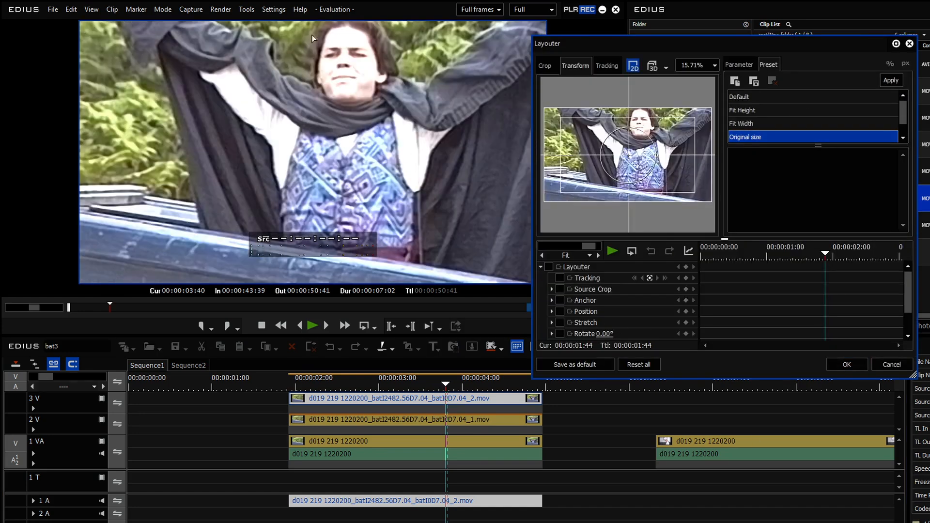
Set the 3 V clip's stretch to 64.10 % and its position to X 0.60 %, Y 4.80 %, and accept the layout.
{"action": "left_click", "coordinate": [748, 65]}
{"action": "scroll", "coordinate": [812, 173], "scroll_direction": "down", "scroll_amount": 5}
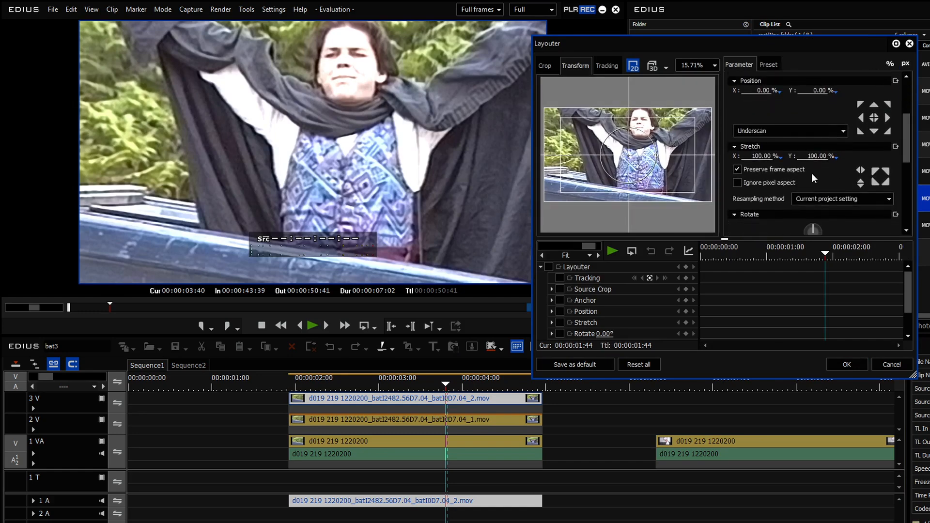
{"action": "left_click_drag", "start_coordinate": [818, 156], "coordinate": [837, 234]}
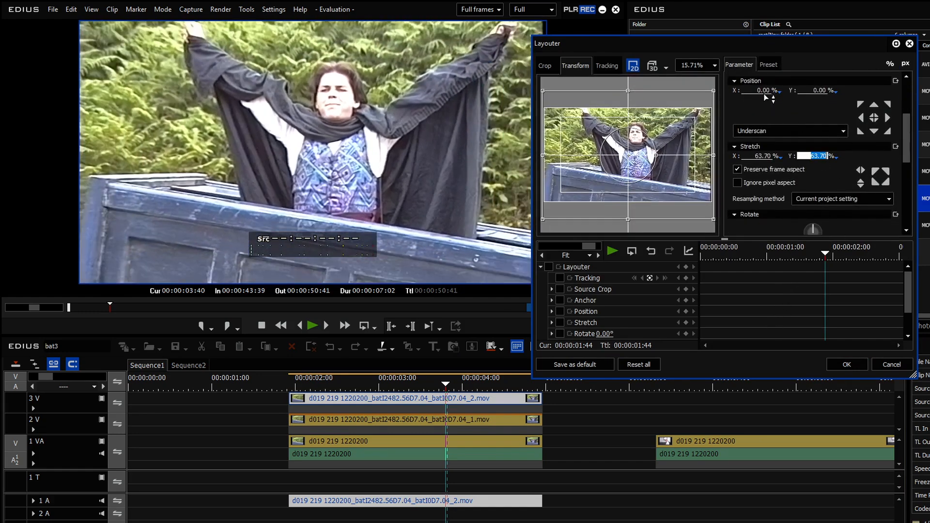
{"action": "mouse_move", "coordinate": [765, 95]}
{"action": "left_mouse_down"}
{"action": "mouse_move", "coordinate": [771, 83]}
{"action": "mouse_move", "coordinate": [780, 97]}
{"action": "left_mouse_up"}
{"action": "left_click_drag", "start_coordinate": [825, 159], "coordinate": [828, 155]}
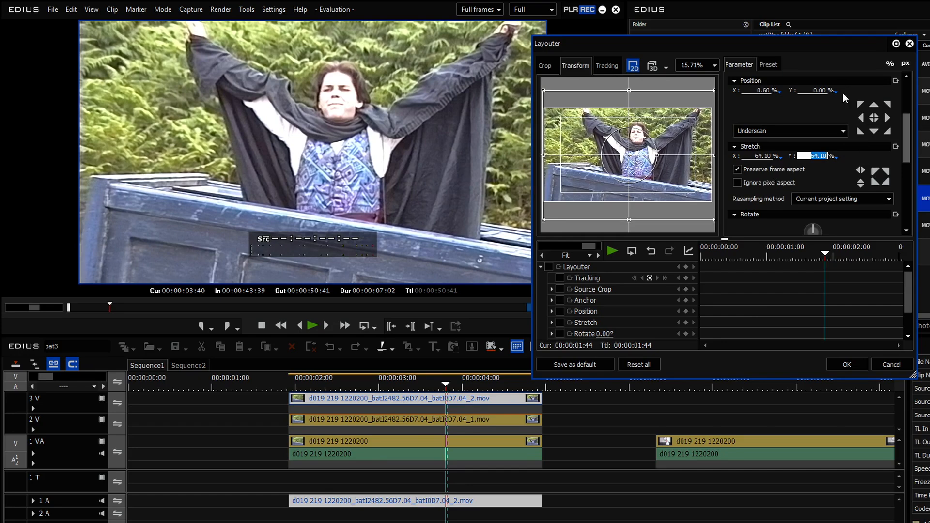
{"action": "left_click_drag", "start_coordinate": [816, 91], "coordinate": [818, 57]}
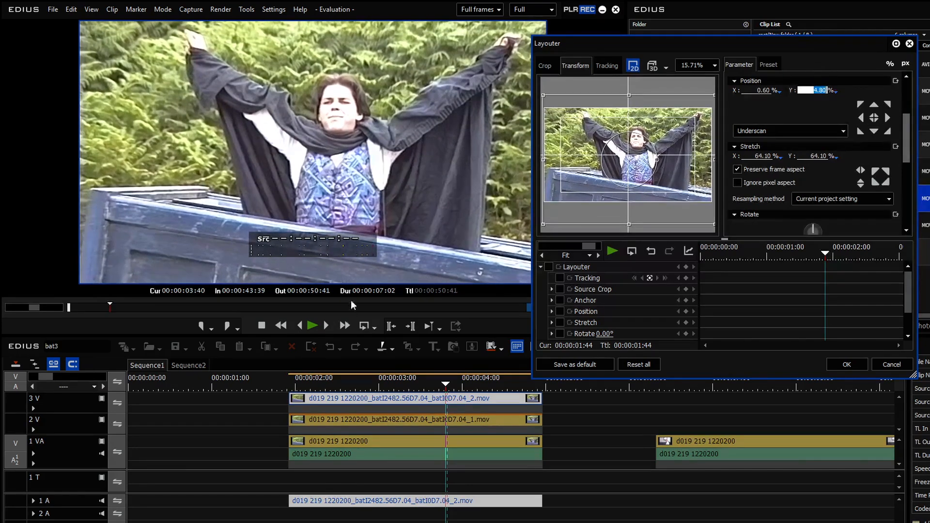
{"action": "left_click", "coordinate": [848, 365]}
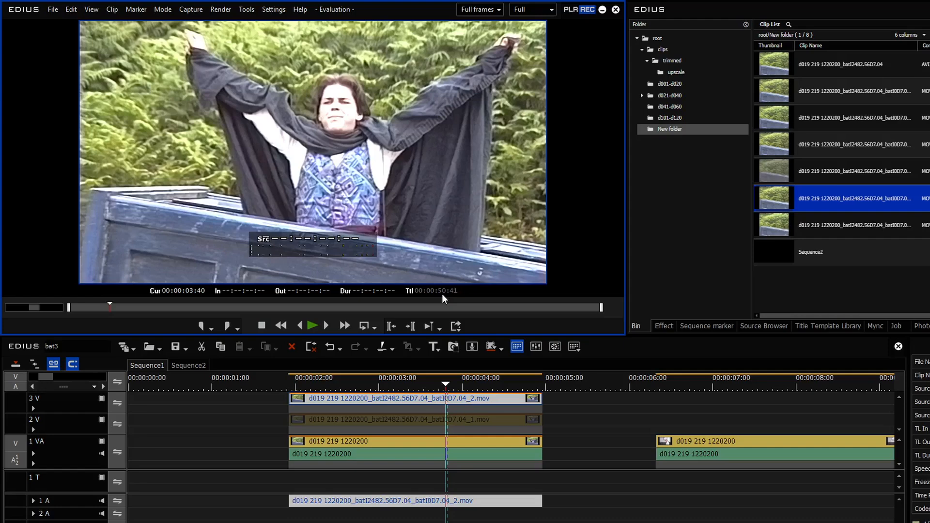
Move the 3 V clip above the second 1 VA clip and place the last 768x576 MOV from the bin in its old position.
{"action": "left_click", "coordinate": [501, 418]}
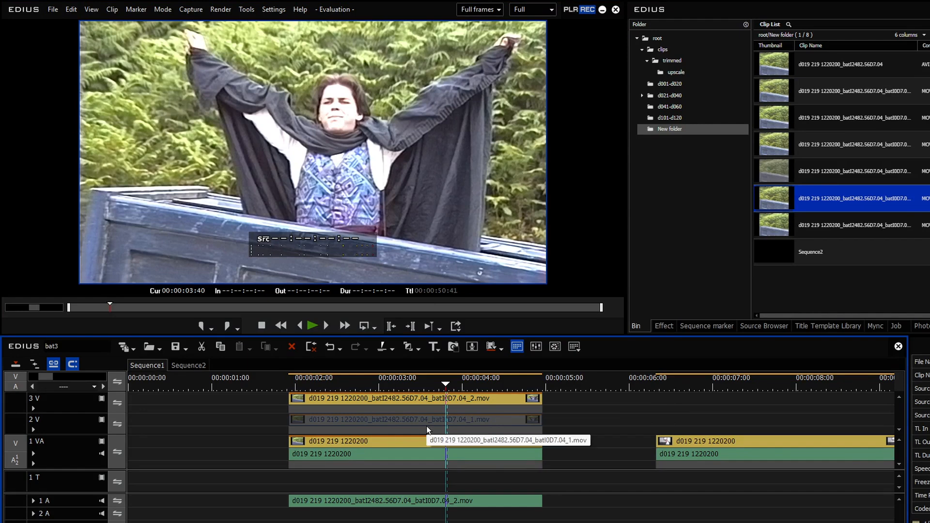
{"action": "left_click", "coordinate": [408, 388]}
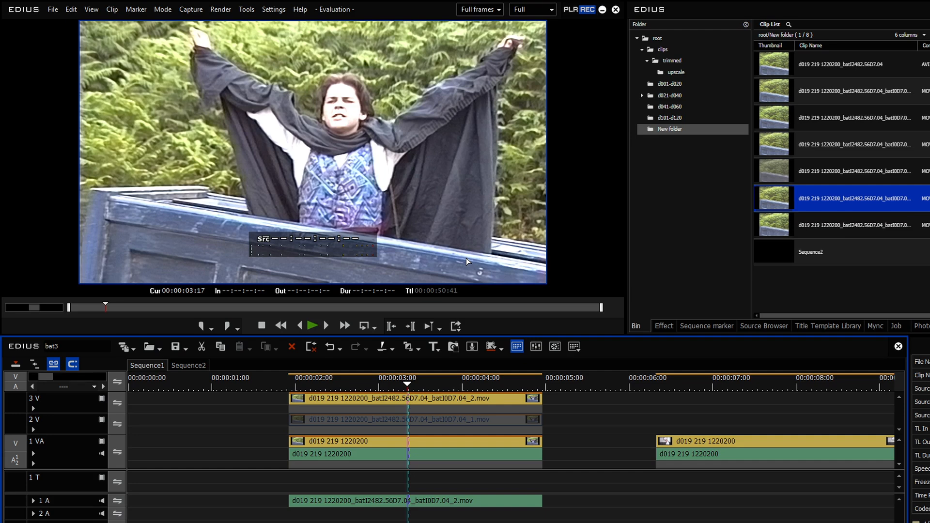
{"action": "double_click", "coordinate": [407, 399]}
{"action": "left_click", "coordinate": [512, 398]}
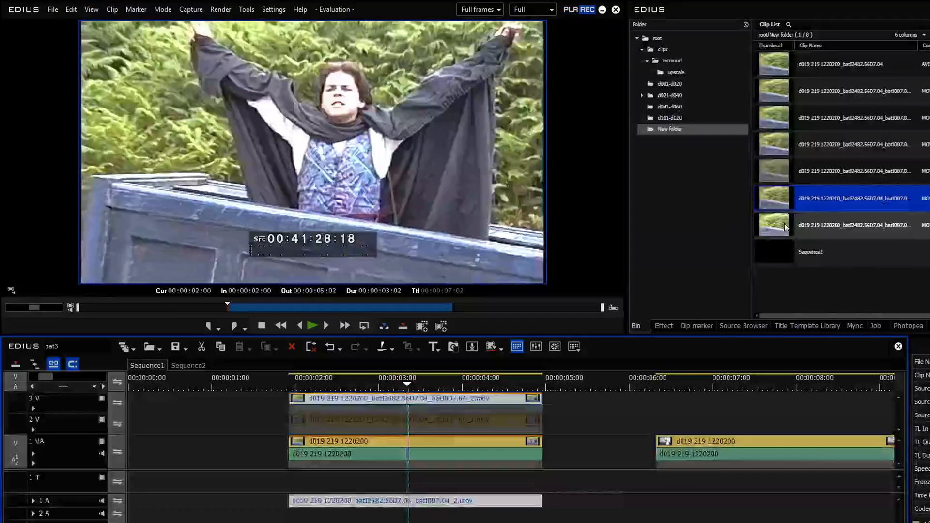
{"action": "left_click_drag", "start_coordinate": [841, 198], "coordinate": [840, 245]}
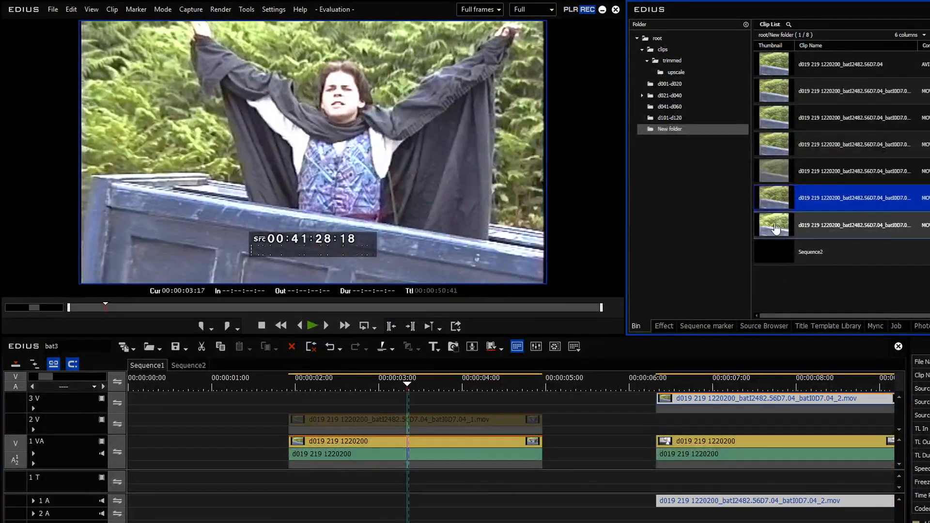
{"action": "double_click", "coordinate": [776, 228]}
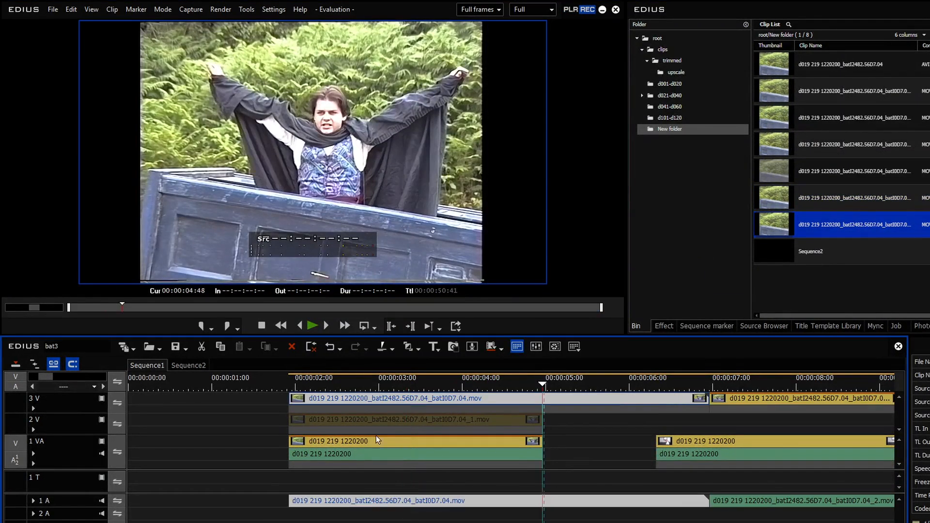
Trim the newly placed 3 V clip to the end of the 1 VA clip beneath it and scale it to fill the frame.
{"action": "left_click", "coordinate": [376, 435]}
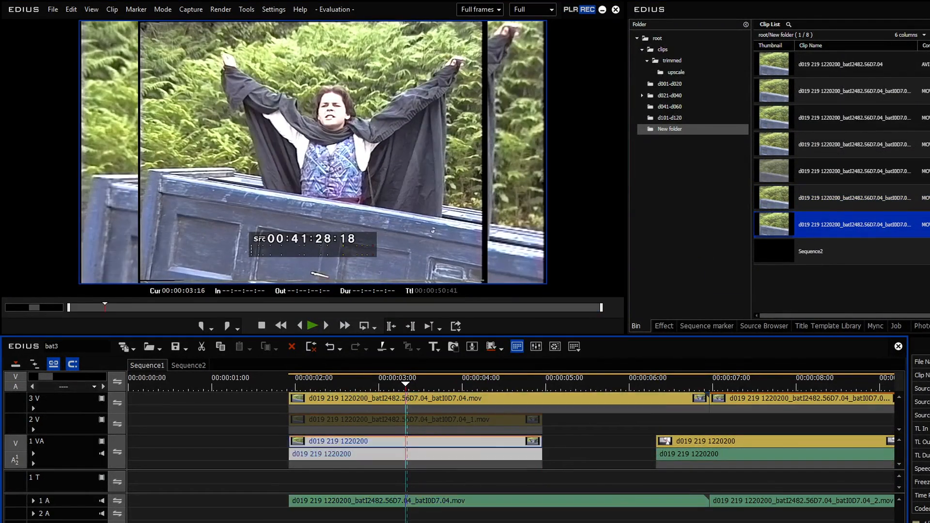
{"action": "key", "text": "F7"}
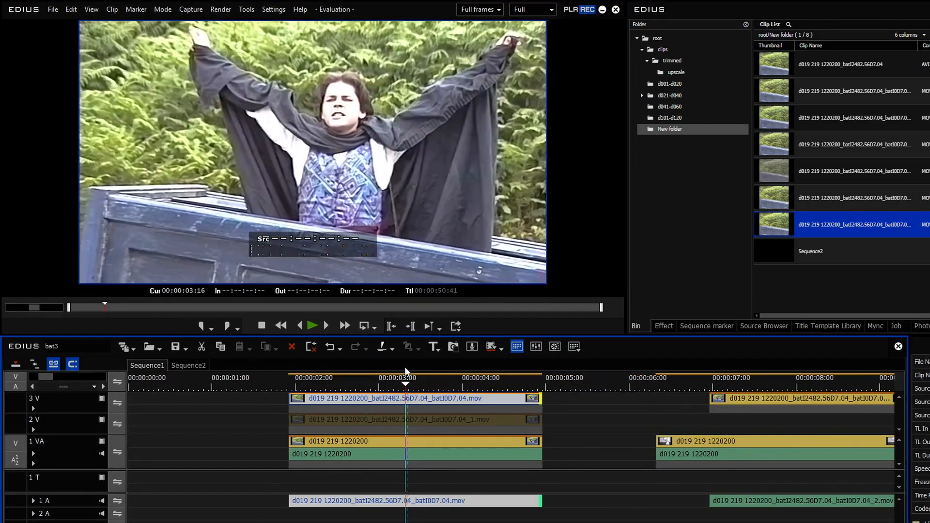
Move the playhead to 00:00:03:19, disable the 3 V clip there, enable the 2 V clip, and select the 1976x1482 MOV in the bin.
{"action": "left_click_drag", "start_coordinate": [405, 368], "coordinate": [411, 369]}
{"action": "left_click", "coordinate": [311, 420]}
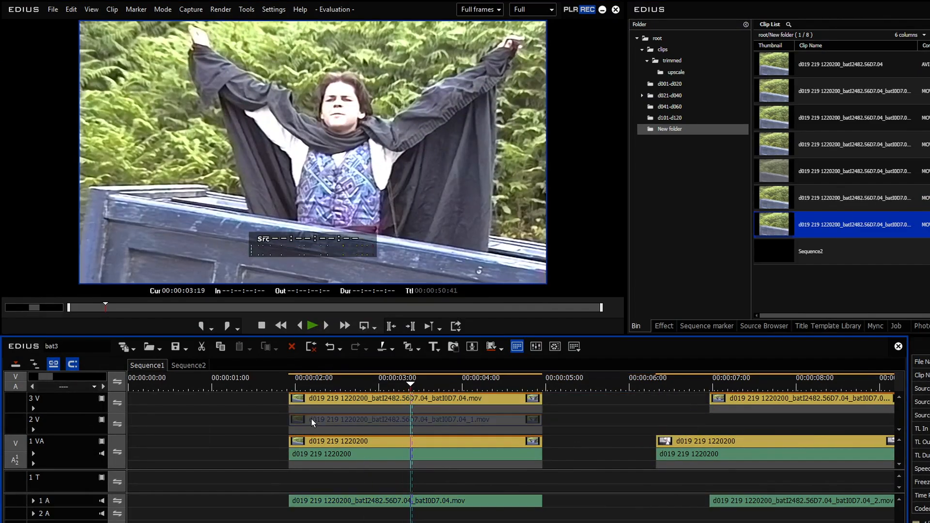
{"action": "key", "text": "0"}
{"action": "double_click", "coordinate": [321, 162]}
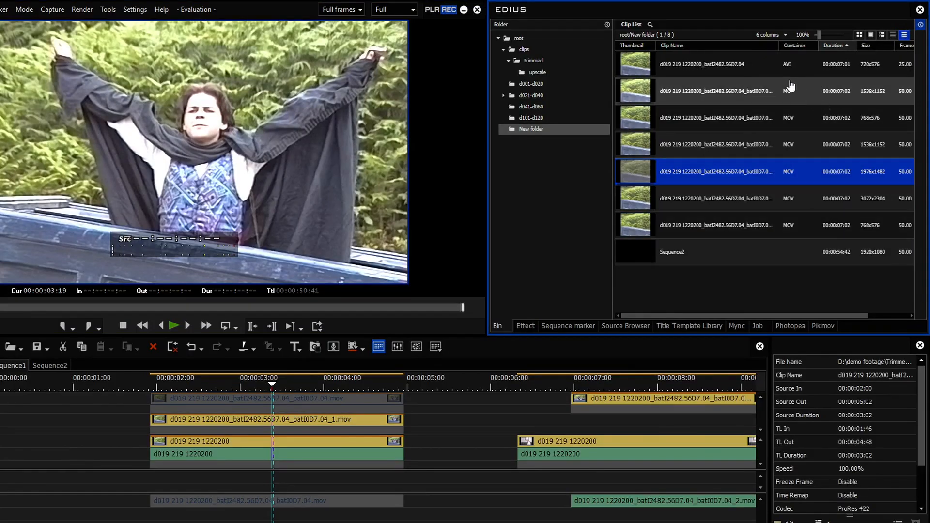
Reveal the file of the last 768x576 MOV in the bin in Explorer.
{"action": "left_click", "coordinate": [746, 224]}
{"action": "right_click", "coordinate": [746, 225]}
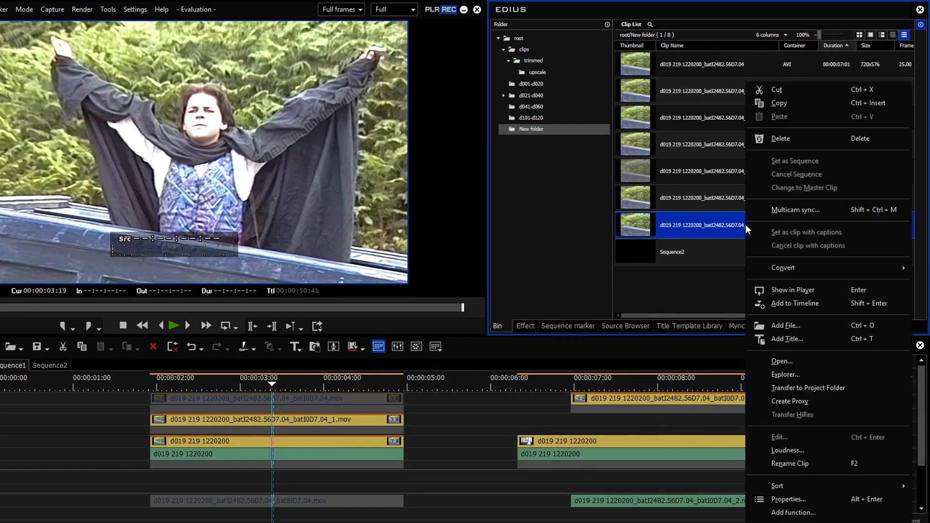
{"action": "left_click", "coordinate": [798, 387]}
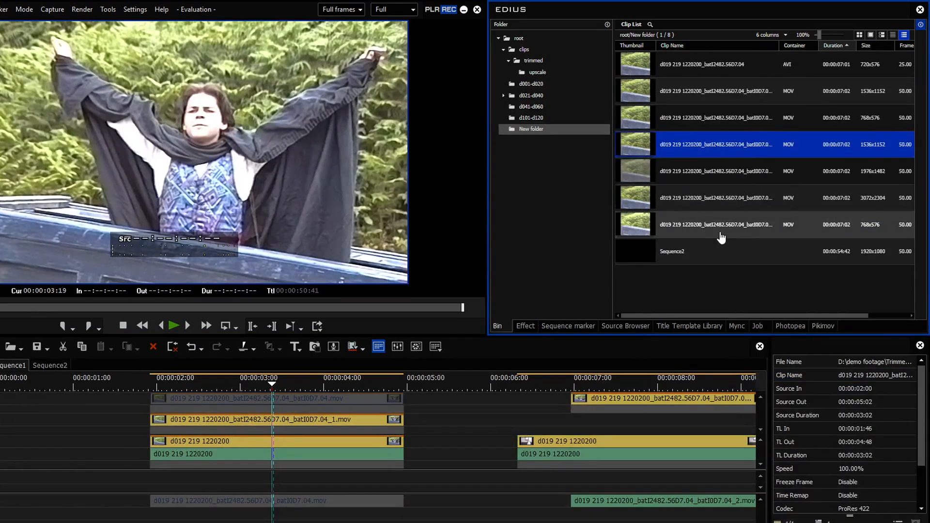
{"action": "left_click", "coordinate": [721, 233]}
{"action": "right_click", "coordinate": [755, 227]}
{"action": "left_click", "coordinate": [799, 376]}
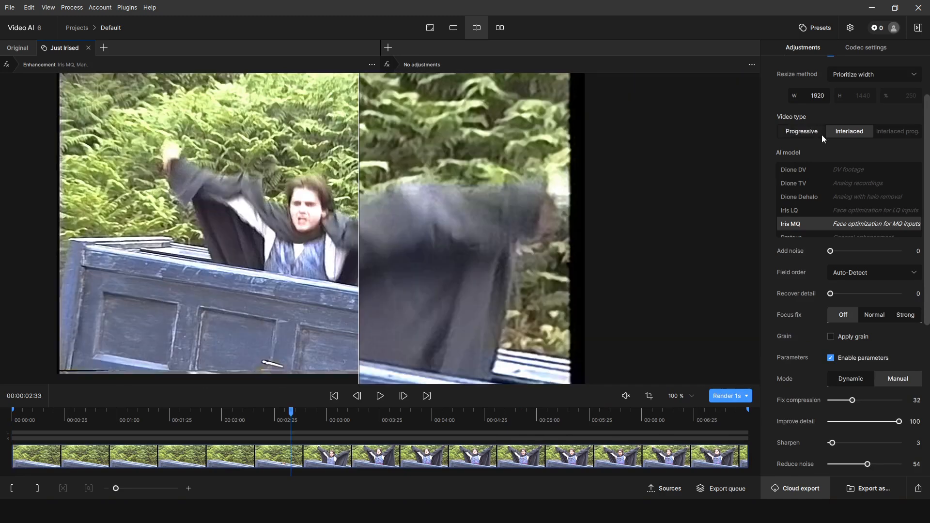
Switch to Topaz Video AI, change the video type to Progressive, and set the output width to 1976.
{"action": "left_click", "coordinate": [804, 137]}
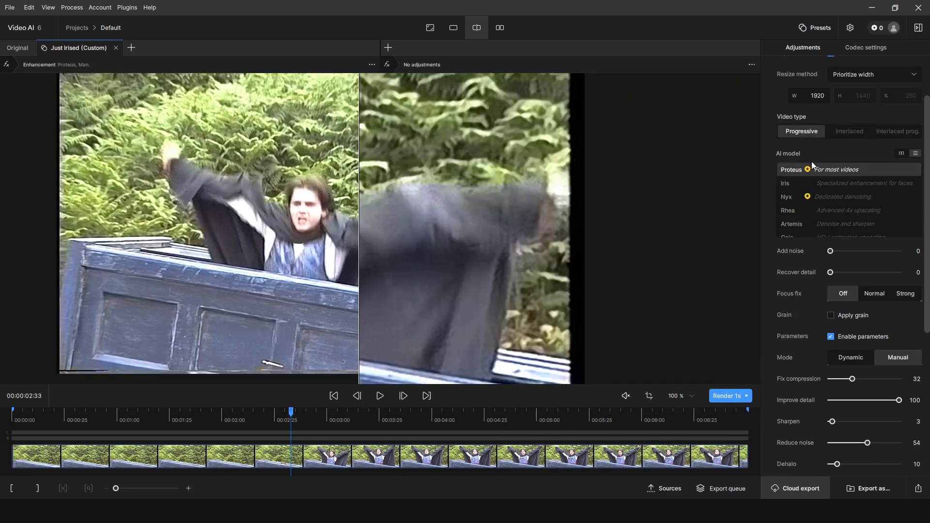
{"action": "double_click", "coordinate": [813, 97]}
{"action": "type", "text": "1976"}
{"action": "key", "text": "Return"}
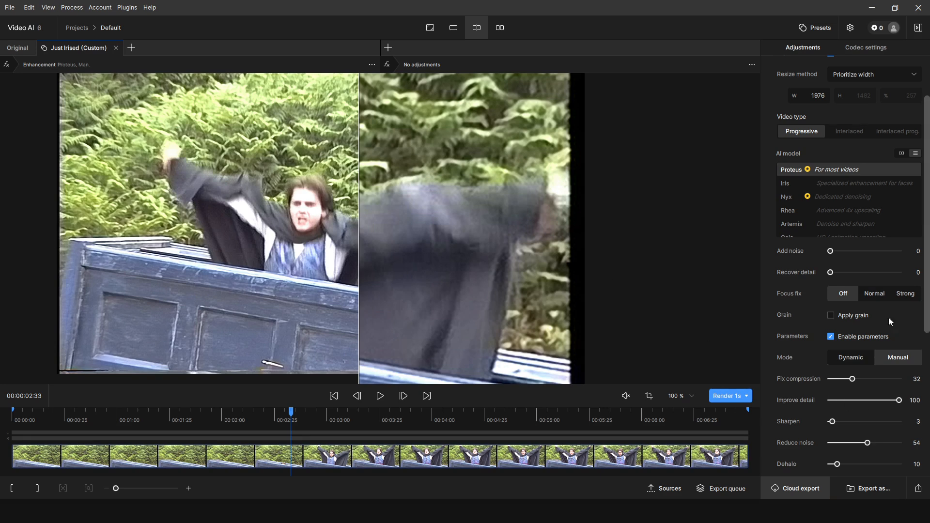
Select the Iris model with manual parameters, estimate them, set Improve detail to 94, and raise Reduce noise.
{"action": "left_click", "coordinate": [804, 183]}
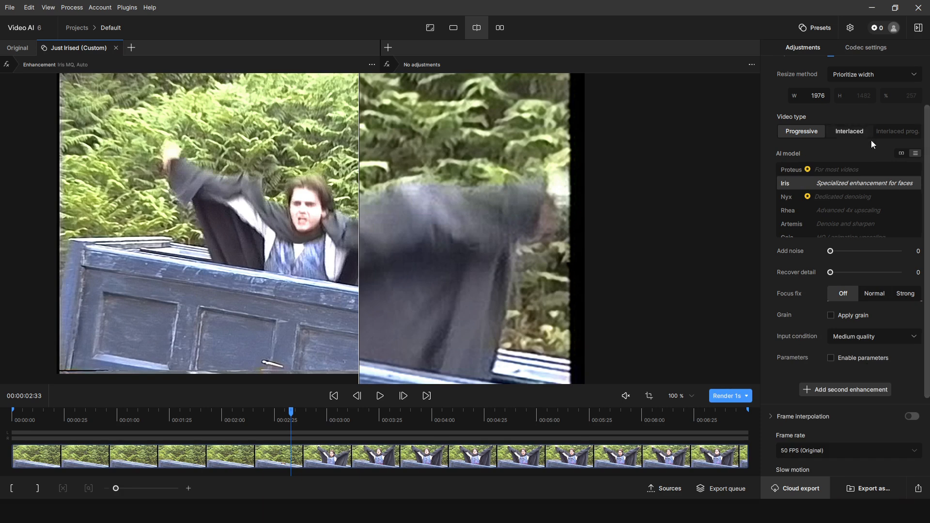
{"action": "scroll", "coordinate": [862, 269], "scroll_direction": "down", "scroll_amount": 3}
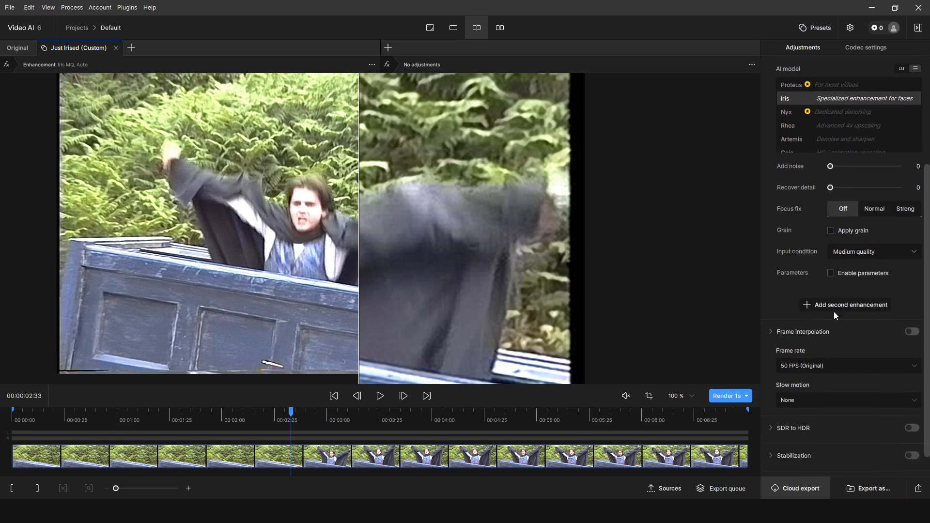
{"action": "left_click", "coordinate": [879, 274]}
{"action": "left_click", "coordinate": [899, 295]}
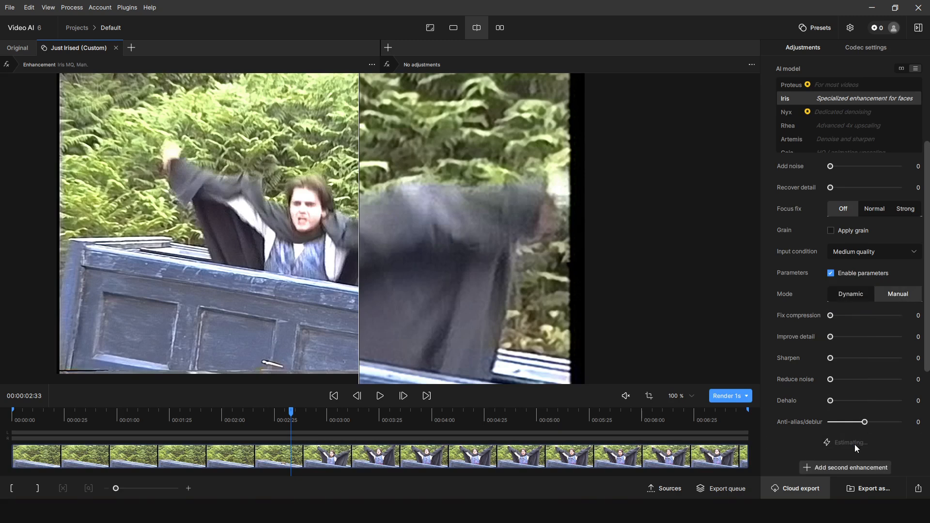
{"action": "left_click_drag", "start_coordinate": [868, 337], "coordinate": [896, 339]}
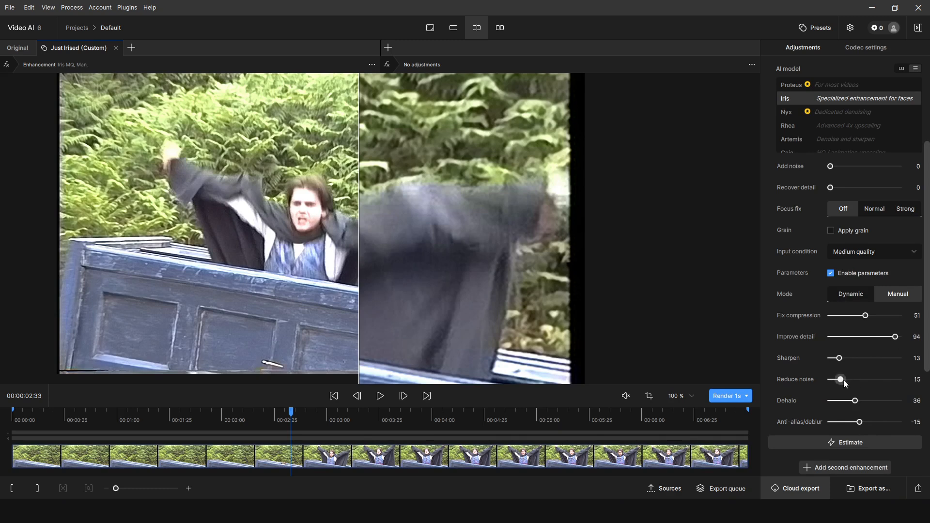
{"action": "left_click_drag", "start_coordinate": [844, 380], "coordinate": [859, 380]}
{"action": "scroll", "coordinate": [771, 310], "scroll_direction": "down", "scroll_amount": 2}
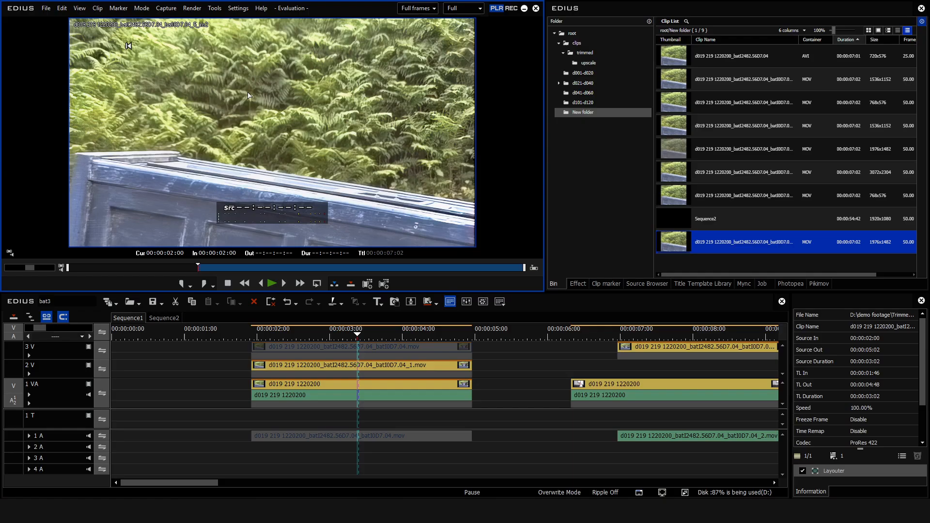
Place the new 1976x1482 Iris MOV on 3 V above the first 1 VA clip, trim it to that clip's end, and move the playhead to 00:00:03:13.
{"action": "left_click_drag", "start_coordinate": [674, 242], "coordinate": [252, 359]}
{"action": "left_click_drag", "start_coordinate": [616, 347], "coordinate": [472, 347]}
{"action": "left_click_drag", "start_coordinate": [388, 333], "coordinate": [349, 338]}
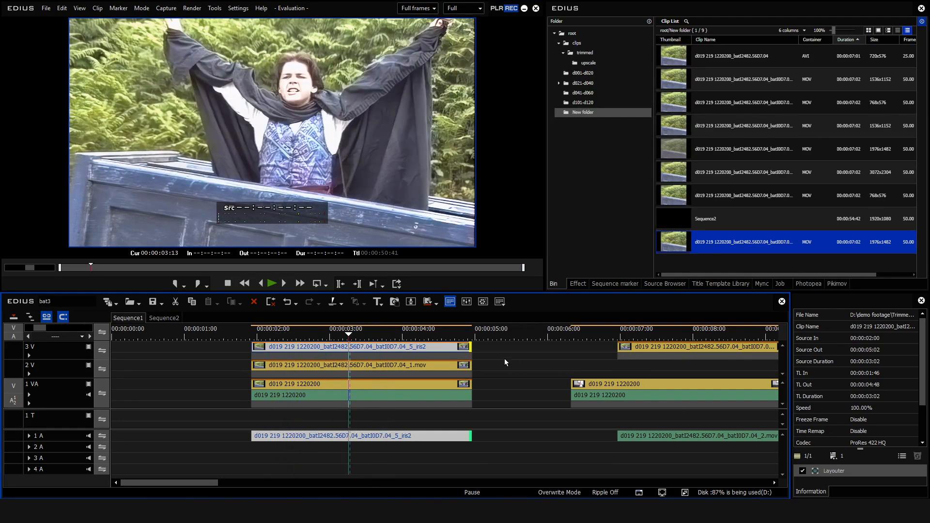
Adjust the new 3 V clip's position in Layouter, accept the layout, and move the playhead to 00:00:03:32.
{"action": "double_click", "coordinate": [845, 469]}
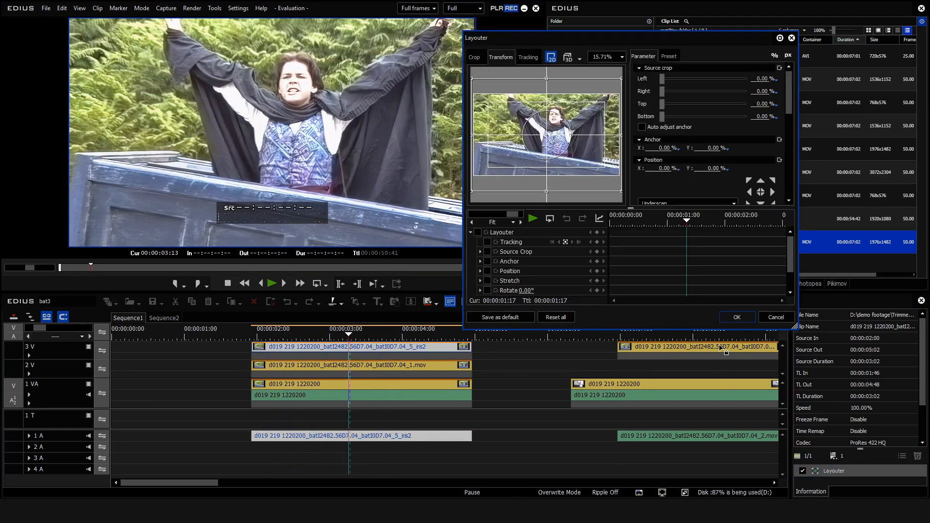
{"action": "scroll", "coordinate": [785, 121], "scroll_direction": "down", "scroll_amount": 3}
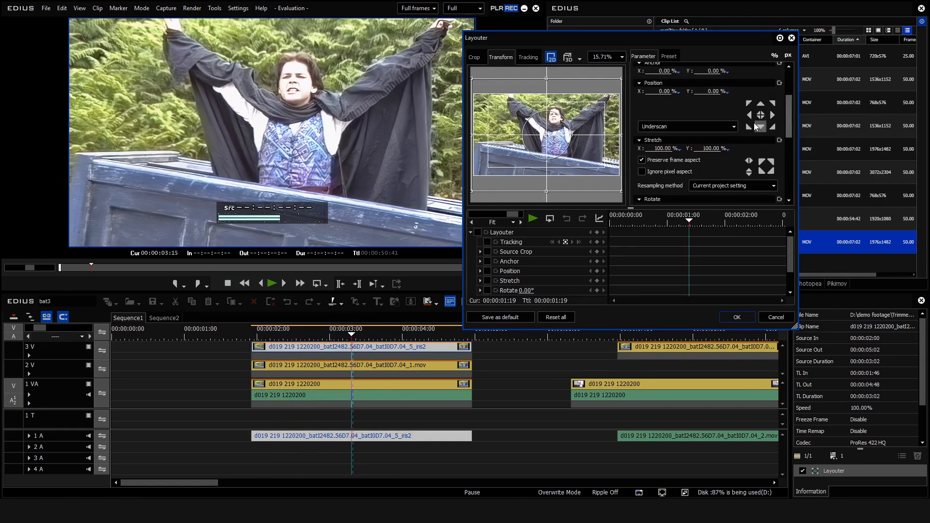
{"action": "left_click_drag", "start_coordinate": [671, 92], "coordinate": [719, 86]}
{"action": "left_click", "coordinate": [719, 91]}
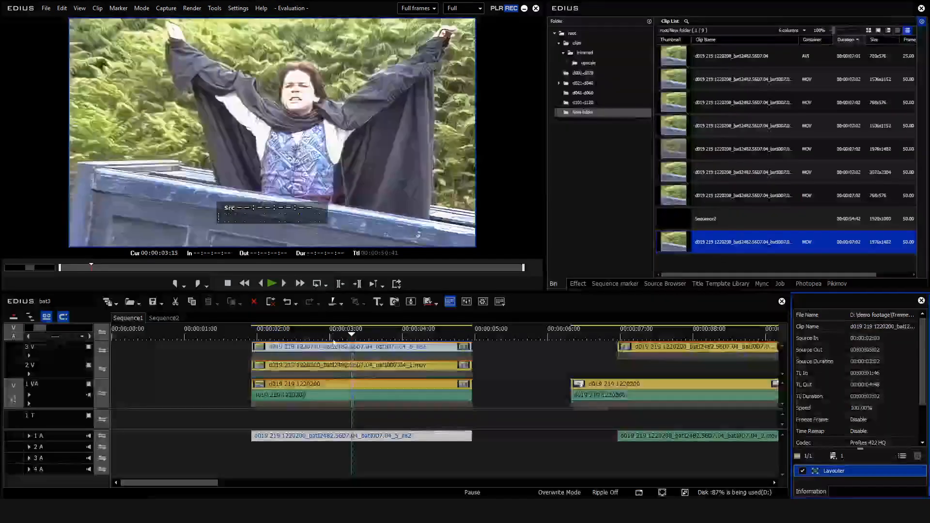
{"action": "left_click_drag", "start_coordinate": [350, 336], "coordinate": [377, 339]}
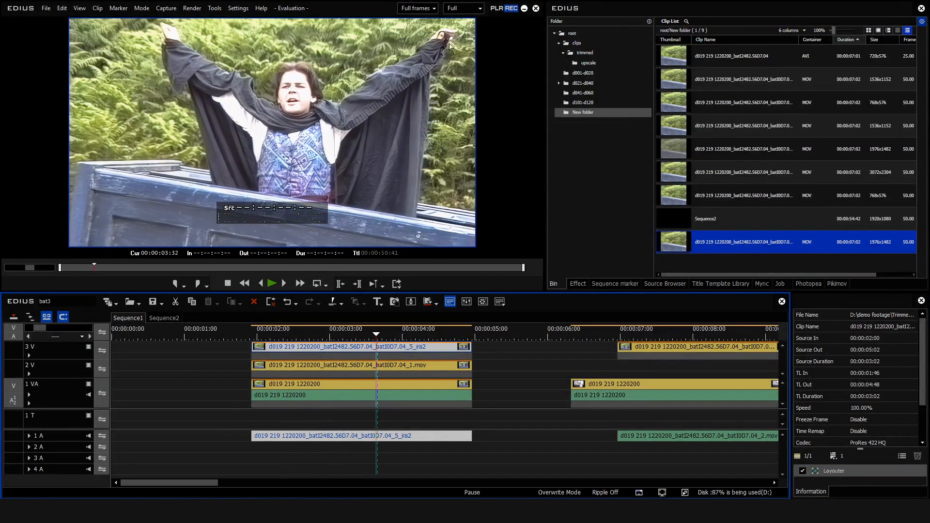
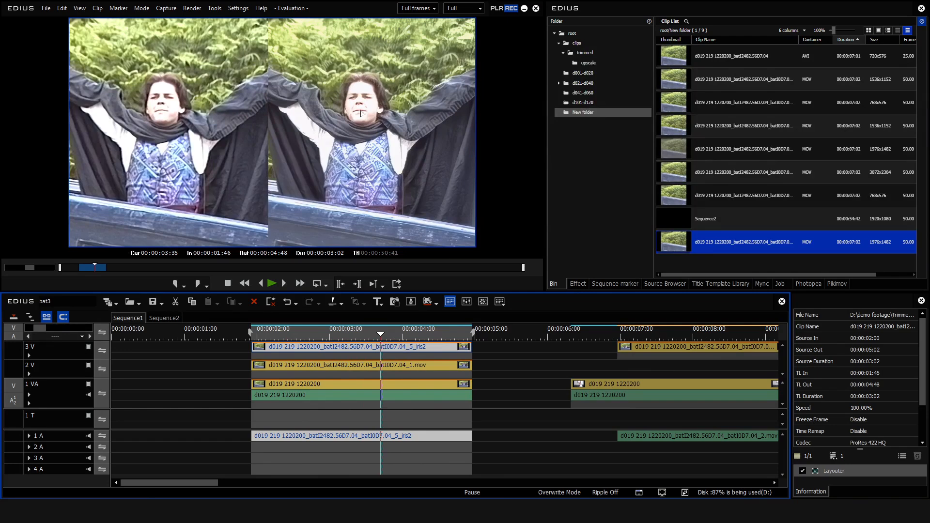
Select the 2 V clip and examine the QTGMC to ProResNo resize V2 entry in BAT Server Panel.
{"action": "left_click", "coordinate": [369, 366]}
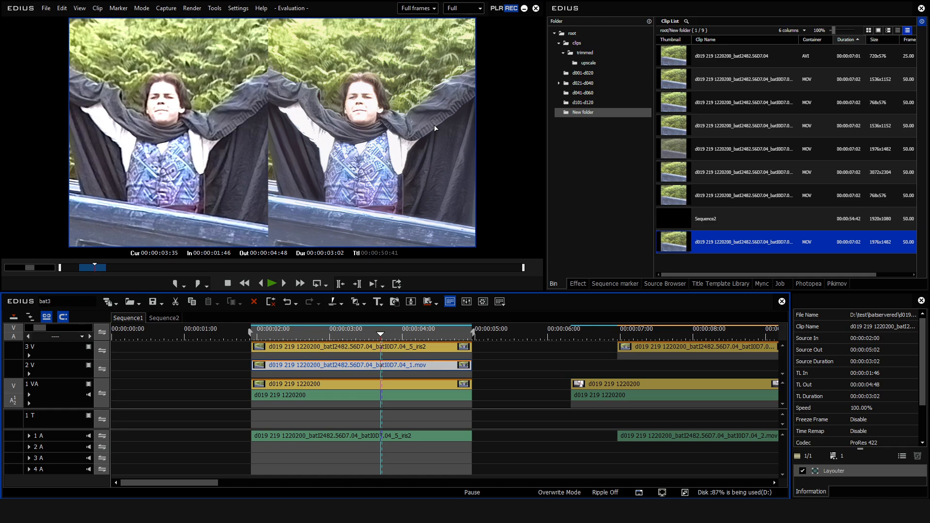
{"action": "key", "text": "alt+Tab"}
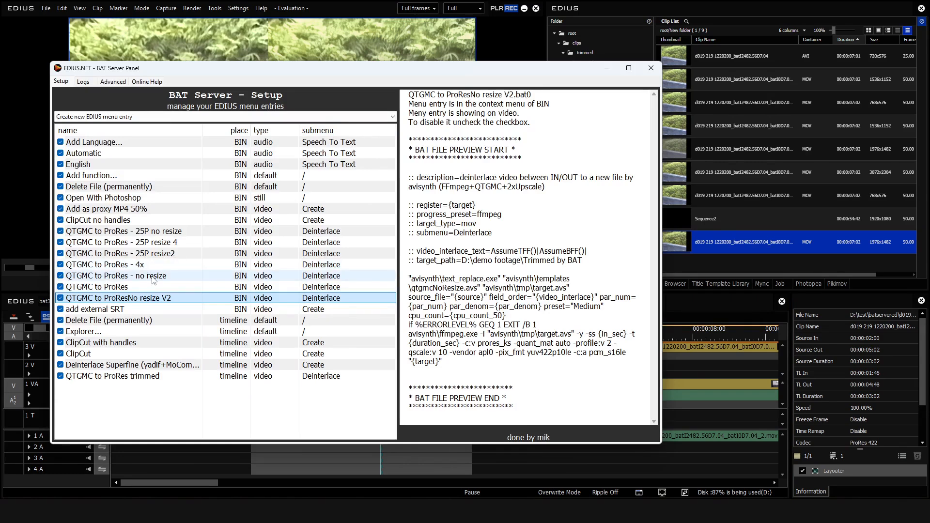
{"action": "left_click", "coordinate": [278, 477]}
At 00:00:02:40, open the first 1 VA clip's video properties and disable the 3 V and 2 V clips above it.
{"action": "left_click_drag", "start_coordinate": [337, 334], "coordinate": [315, 339]}
{"action": "left_click", "coordinate": [347, 386]}
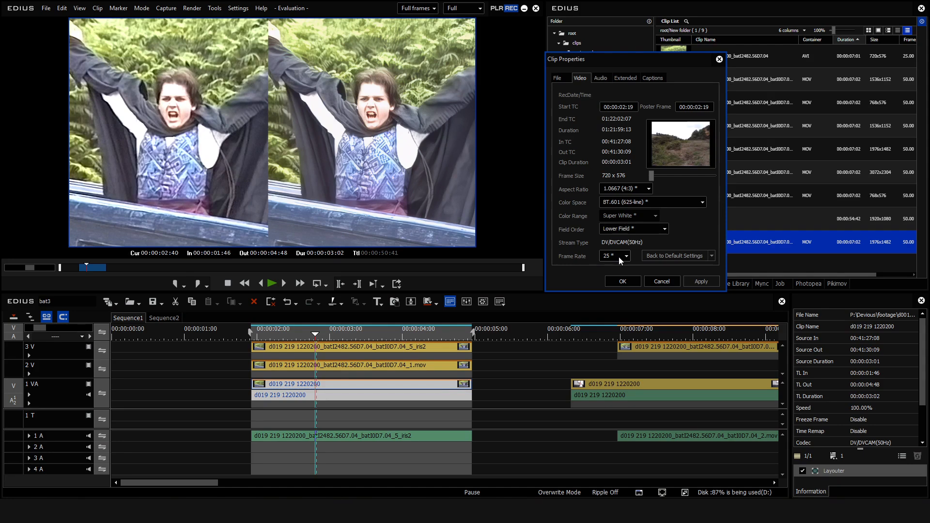
{"action": "left_click", "coordinate": [523, 348]}
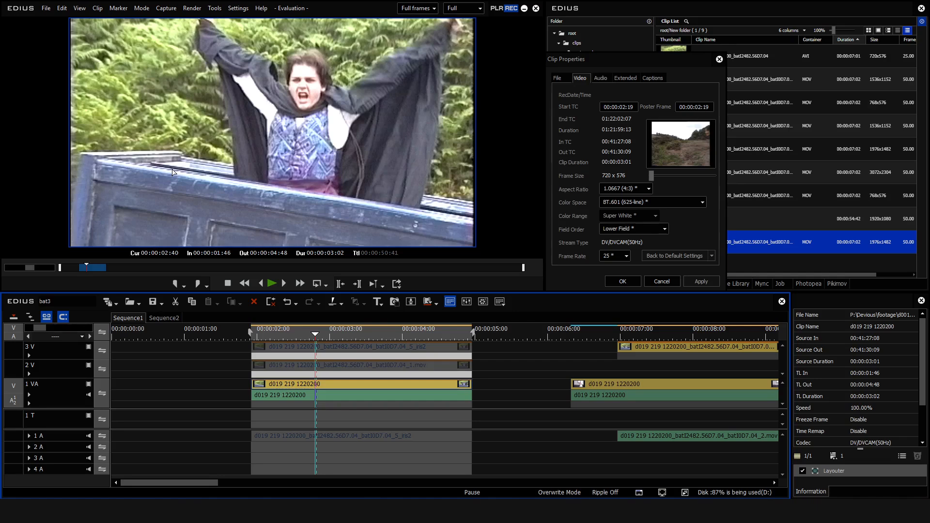
Open the new project settings and examine the 1920x1080 50i preset and the SD presets.
{"action": "left_click", "coordinate": [46, 8]}
{"action": "mouse_move", "coordinate": [55, 29]}
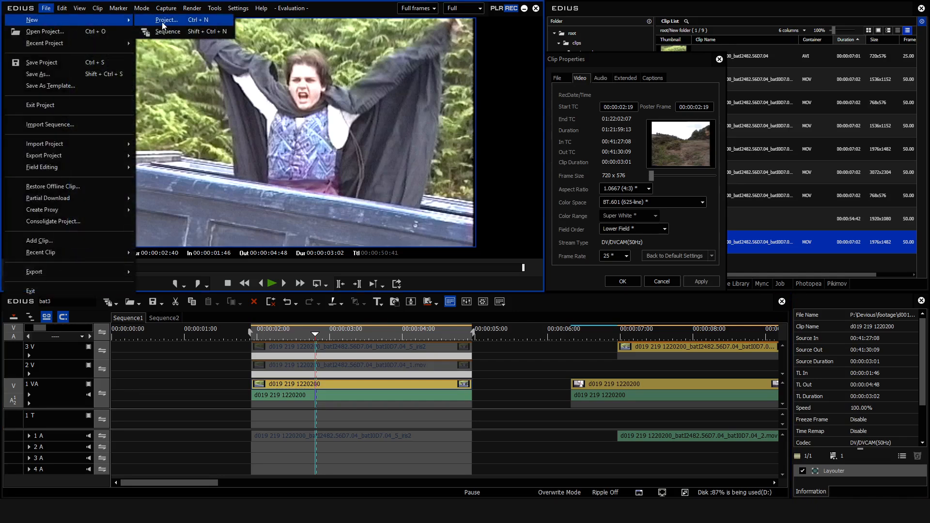
{"action": "left_click", "coordinate": [165, 21]}
{"action": "left_click", "coordinate": [352, 415]}
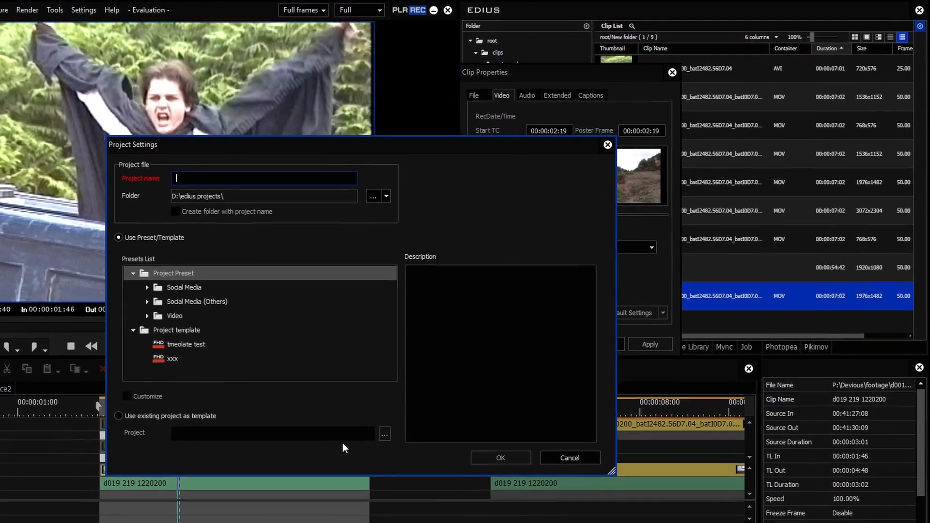
{"action": "left_click", "coordinate": [291, 258]}
{"action": "left_click", "coordinate": [134, 357]}
{"action": "left_click", "coordinate": [182, 386]}
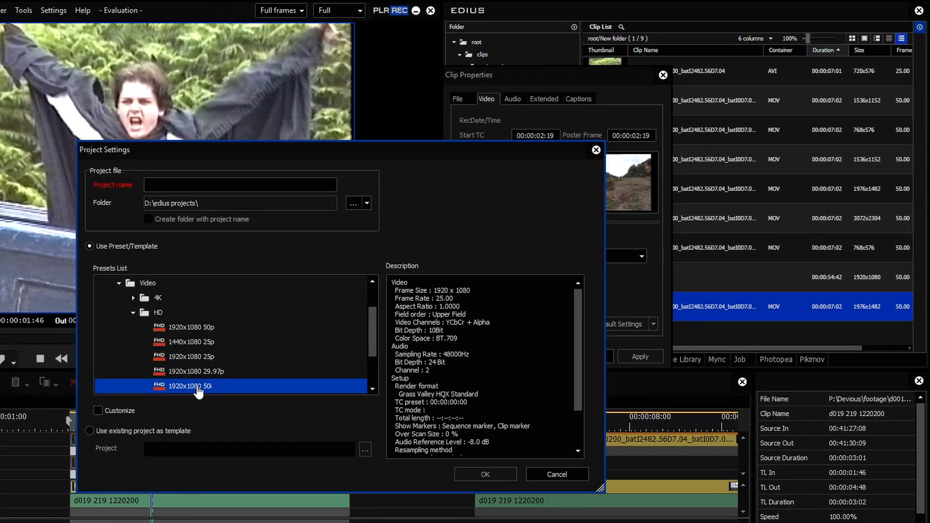
{"action": "scroll", "coordinate": [181, 390], "scroll_direction": "down", "scroll_amount": 2}
{"action": "left_click", "coordinate": [133, 342]}
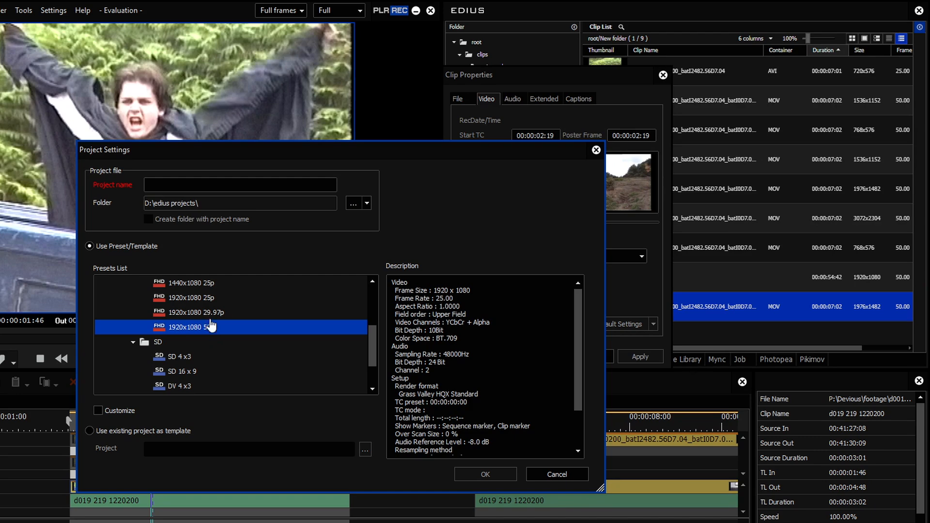
Compare the 1920x1080 25p and 1440x1080 25p presets, and close the new project settings without creating a project.
{"action": "left_click", "coordinate": [207, 301]}
{"action": "left_click", "coordinate": [208, 285]}
{"action": "left_click", "coordinate": [202, 301]}
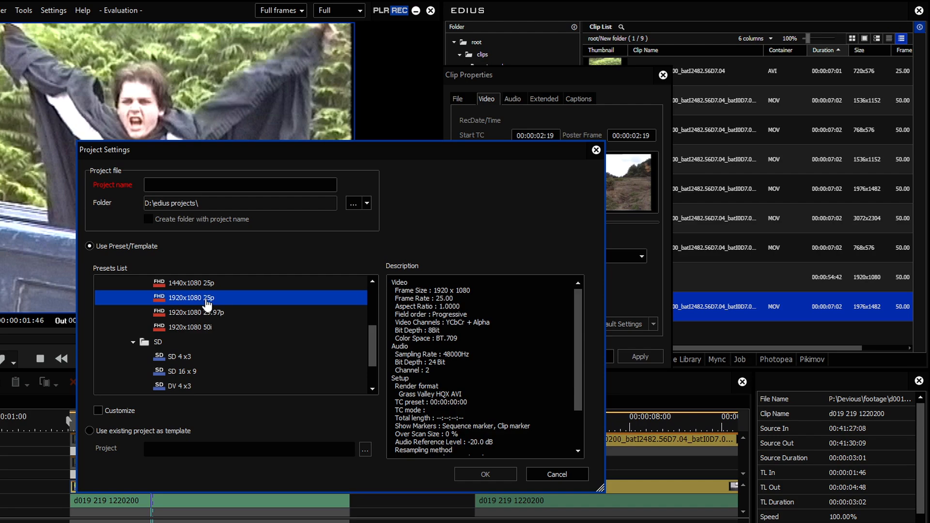
{"action": "left_click", "coordinate": [557, 475]}
Move the playhead to 00:00:03:05, examine the 1920x1080 50p preset in the new project settings, and cancel.
{"action": "left_click_drag", "start_coordinate": [153, 428], "coordinate": [178, 428]}
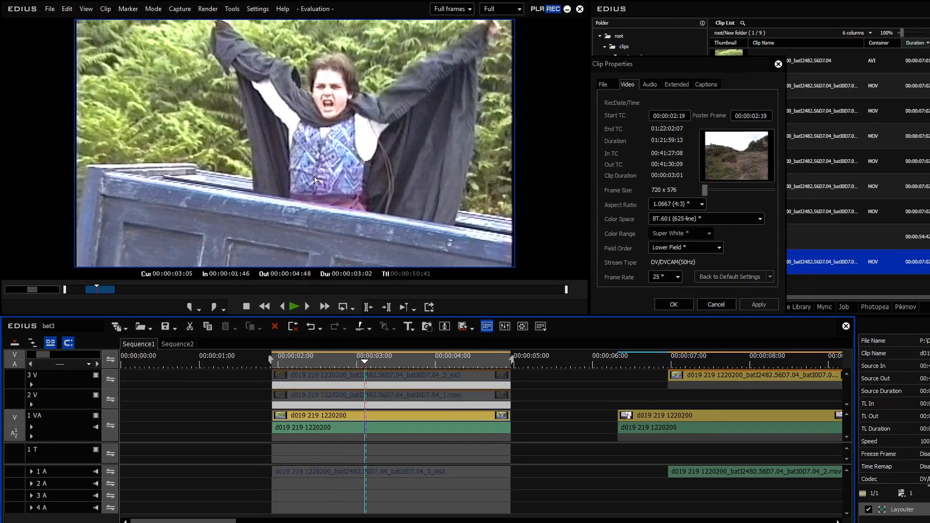
{"action": "left_click", "coordinate": [50, 9]}
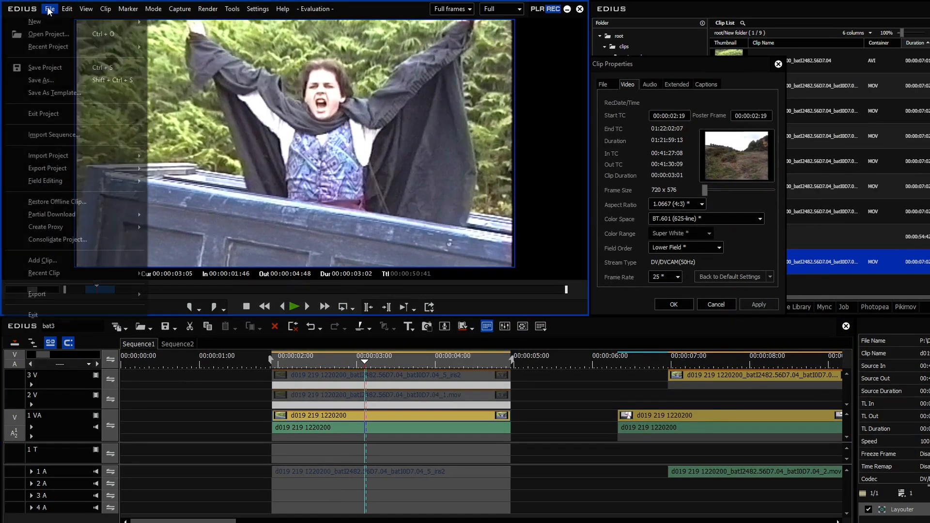
{"action": "mouse_move", "coordinate": [44, 28]}
{"action": "left_click", "coordinate": [179, 22]}
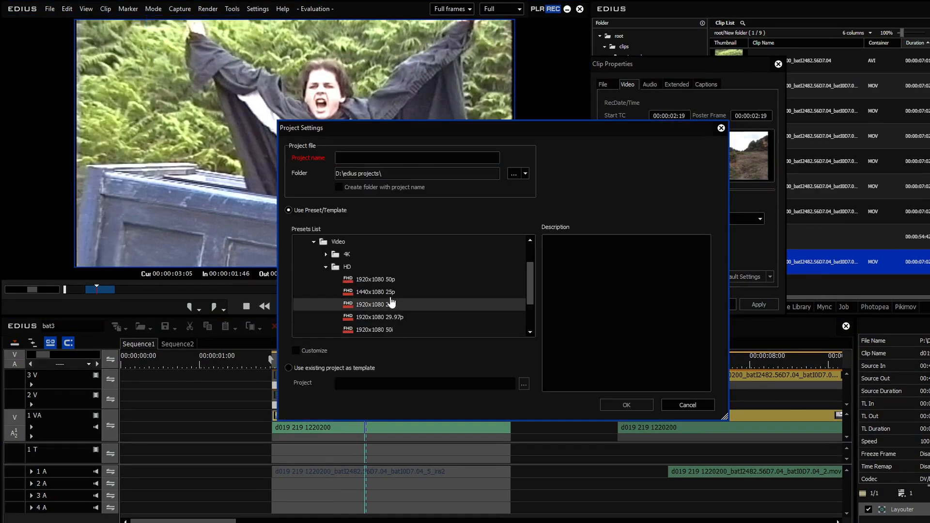
{"action": "left_click", "coordinate": [390, 282]}
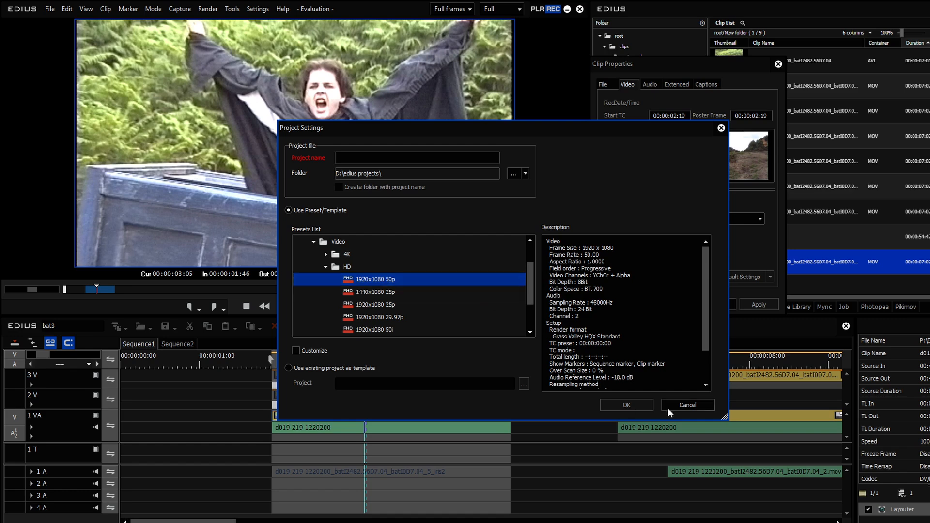
{"action": "left_click", "coordinate": [706, 406]}
Re-enable the 3 V and 2 V clips above the first 1 VA clip and view the comparison at 00:00:03:34.
{"action": "left_click", "coordinate": [357, 421]}
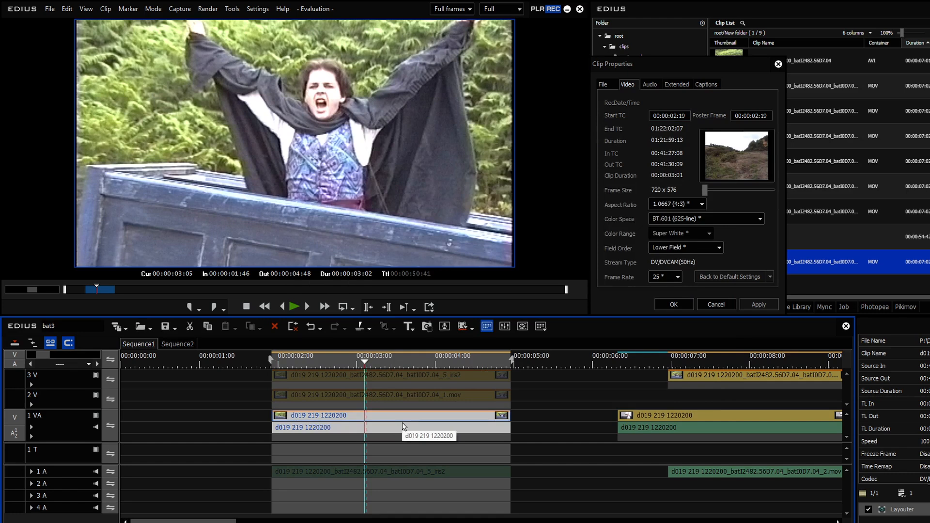
{"action": "key", "text": "Left"}
{"action": "key", "text": "Left"}
{"action": "left_click", "coordinate": [411, 400]}
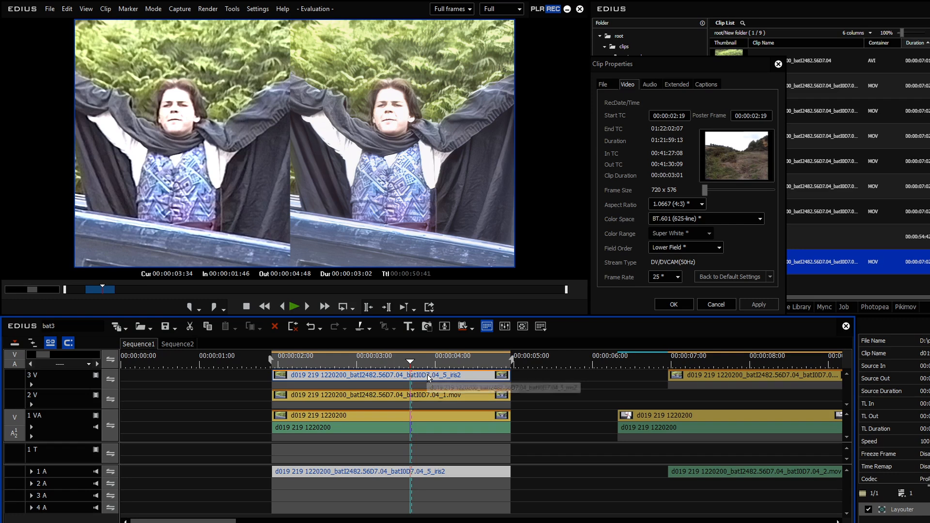
Examine the current project settings and close them without changes.
{"action": "left_click", "coordinate": [258, 9]}
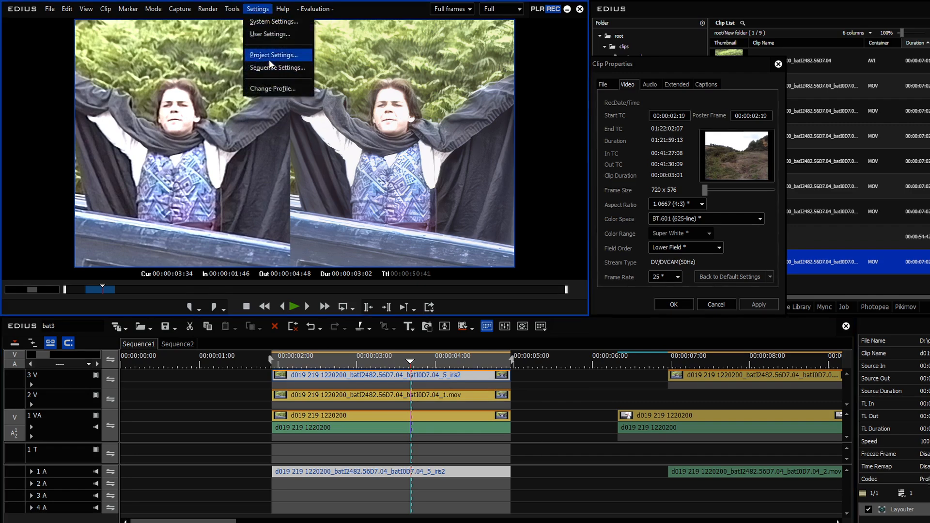
{"action": "left_click", "coordinate": [272, 54]}
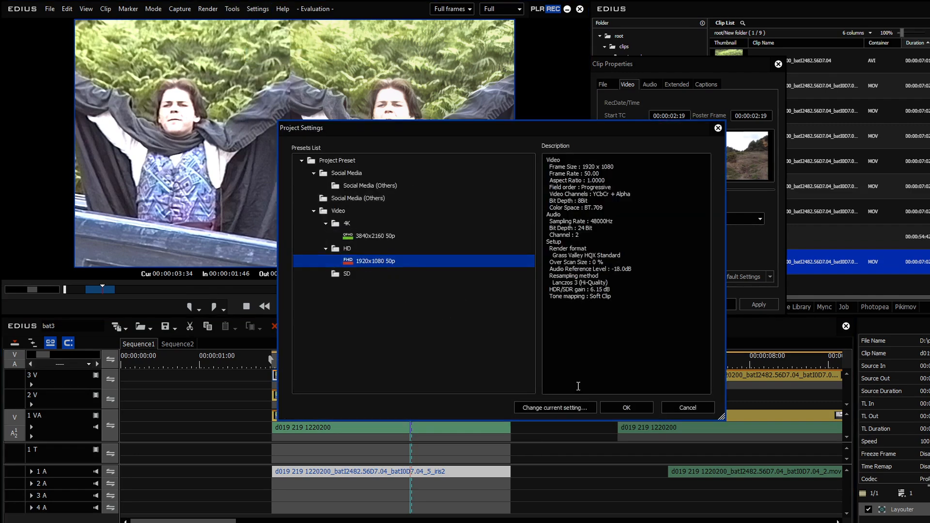
{"action": "left_click", "coordinate": [689, 409]}
Move the playhead to 00:00:02:37, save the current project, and open the bat 25p project.
{"action": "left_click_drag", "start_coordinate": [411, 362], "coordinate": [337, 369]}
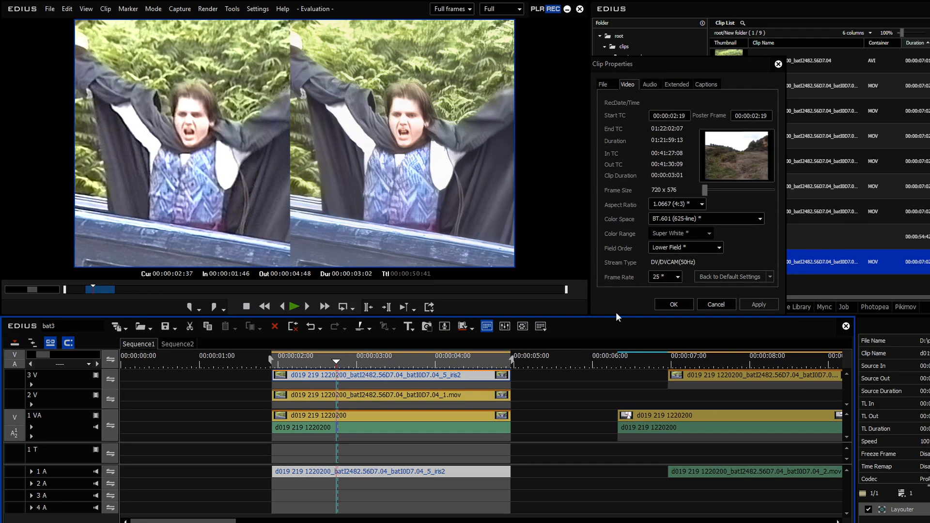
{"action": "left_click", "coordinate": [49, 9]}
{"action": "mouse_move", "coordinate": [55, 23]}
{"action": "left_click", "coordinate": [167, 25]}
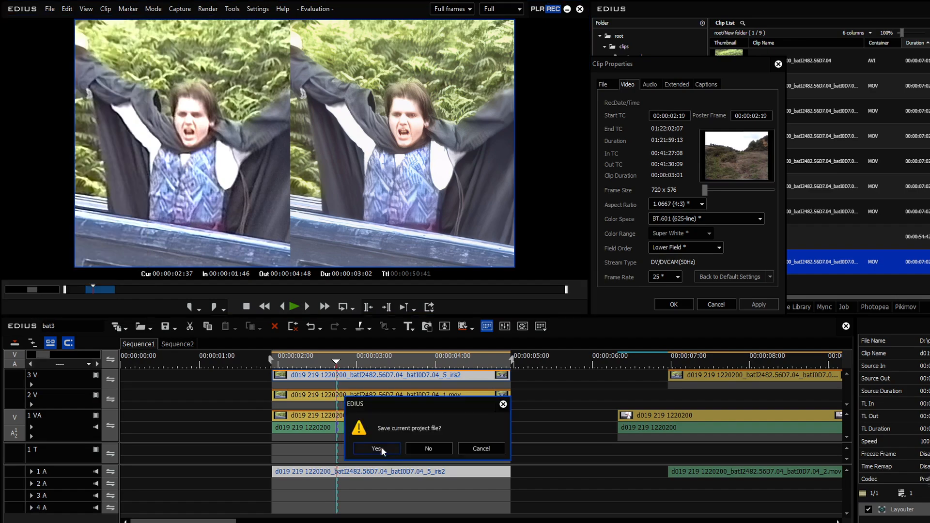
{"action": "left_click", "coordinate": [381, 449]}
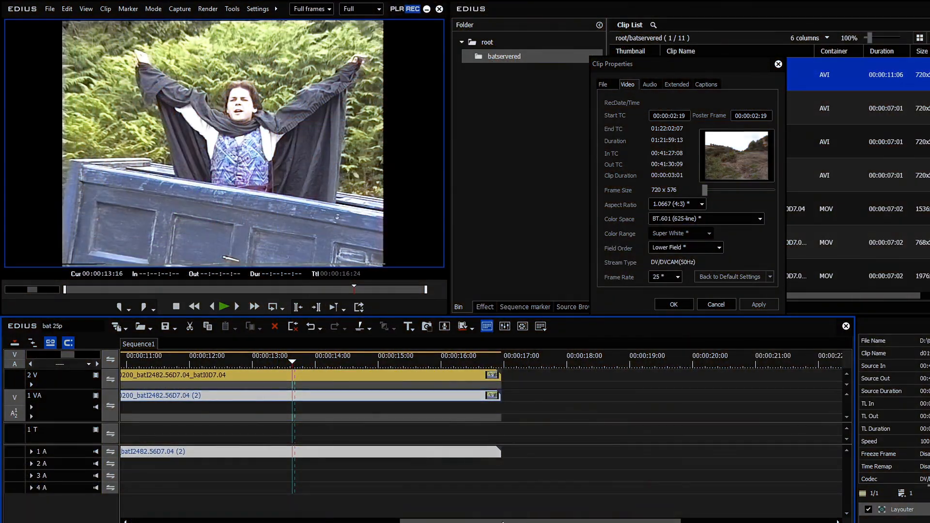
Examine the 2 V and 1 VA clips around 00:00:13:00, view the picture full screen, and move the playhead to 00:00:12:22.
{"action": "left_click", "coordinate": [394, 396]}
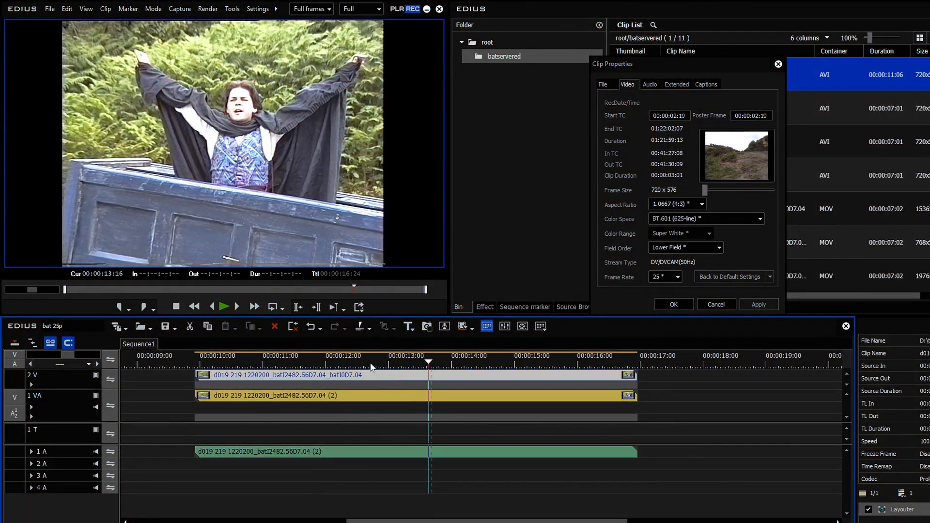
{"action": "left_click", "coordinate": [394, 364]}
{"action": "left_click", "coordinate": [377, 393]}
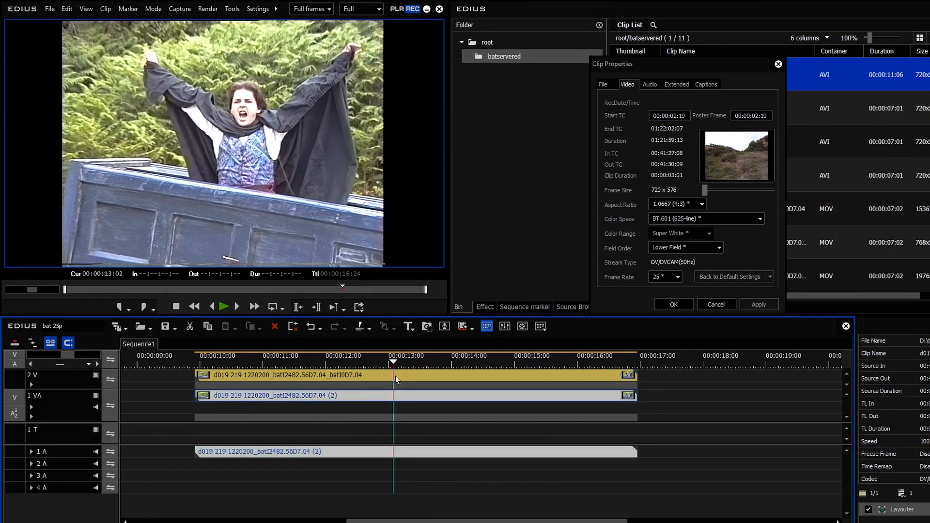
{"action": "left_click", "coordinate": [395, 376]}
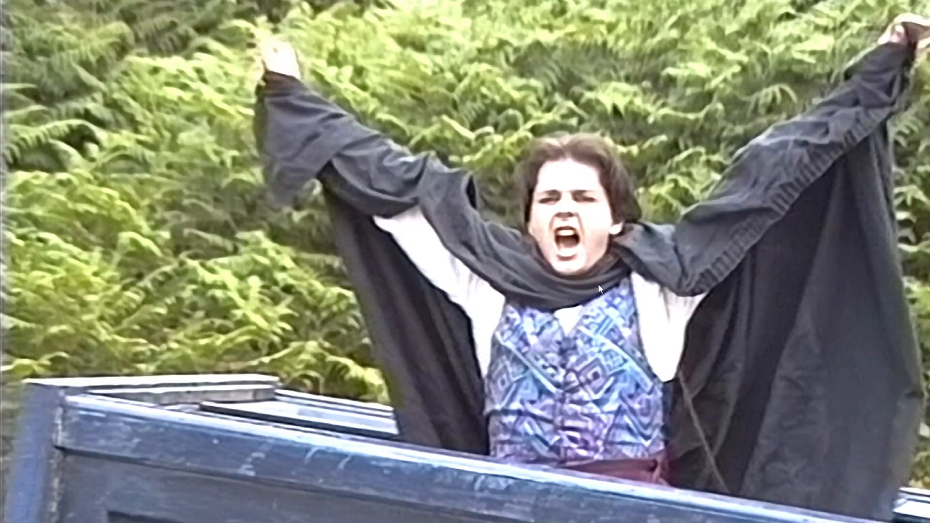
{"action": "key", "text": "Escape"}
{"action": "left_click_drag", "start_coordinate": [315, 364], "coordinate": [411, 370]}
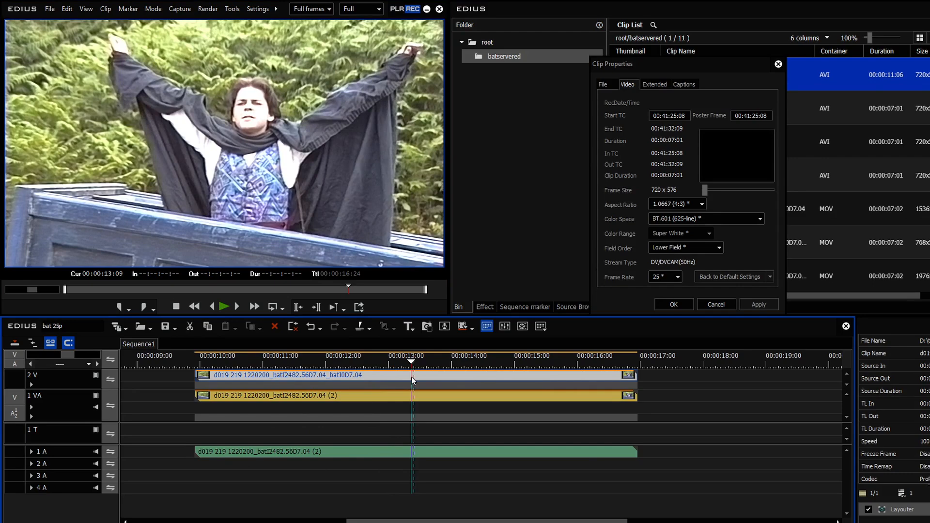
{"action": "mouse_move", "coordinate": [387, 361]}
{"action": "left_mouse_down"}
{"action": "mouse_move", "coordinate": [243, 376]}
{"action": "mouse_move", "coordinate": [413, 357]}
{"action": "mouse_move", "coordinate": [399, 357]}
{"action": "mouse_move", "coordinate": [431, 364]}
{"action": "mouse_move", "coordinate": [380, 365]}
{"action": "left_mouse_up"}
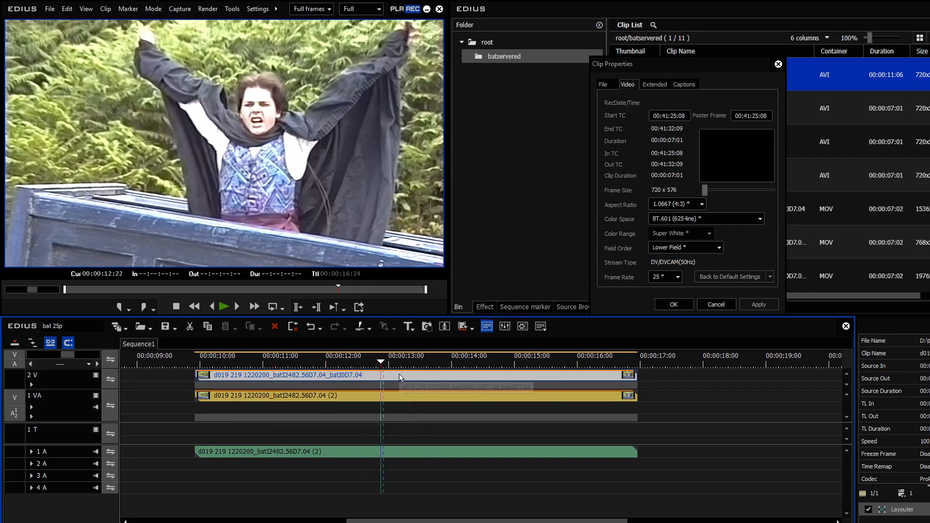
Set the 2 V clip's field option interpolation to Frame blending and check the motion at 00:00:12:13.
{"action": "right_click", "coordinate": [426, 376]}
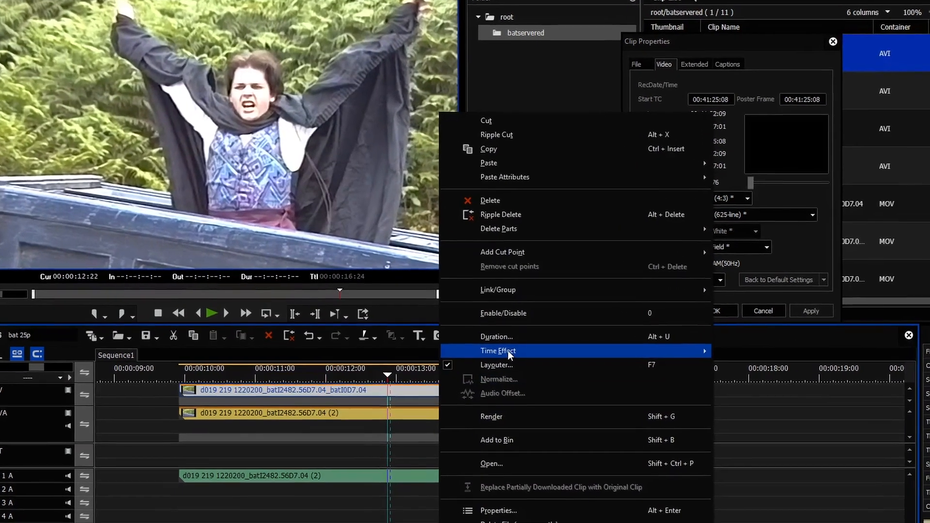
{"action": "mouse_move", "coordinate": [508, 351]}
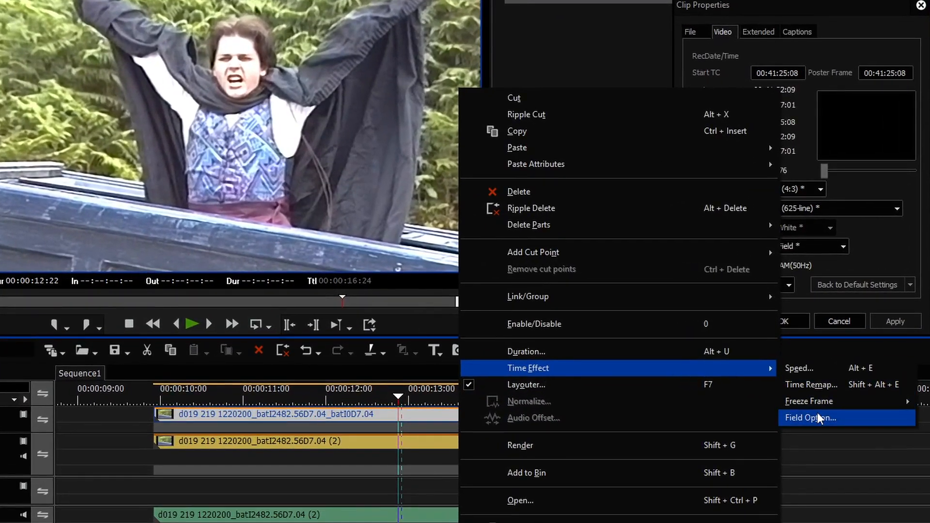
{"action": "left_click", "coordinate": [818, 417]}
{"action": "left_click_drag", "start_coordinate": [509, 351], "coordinate": [715, 225]}
{"action": "left_click", "coordinate": [601, 288]}
{"action": "left_click", "coordinate": [726, 476]}
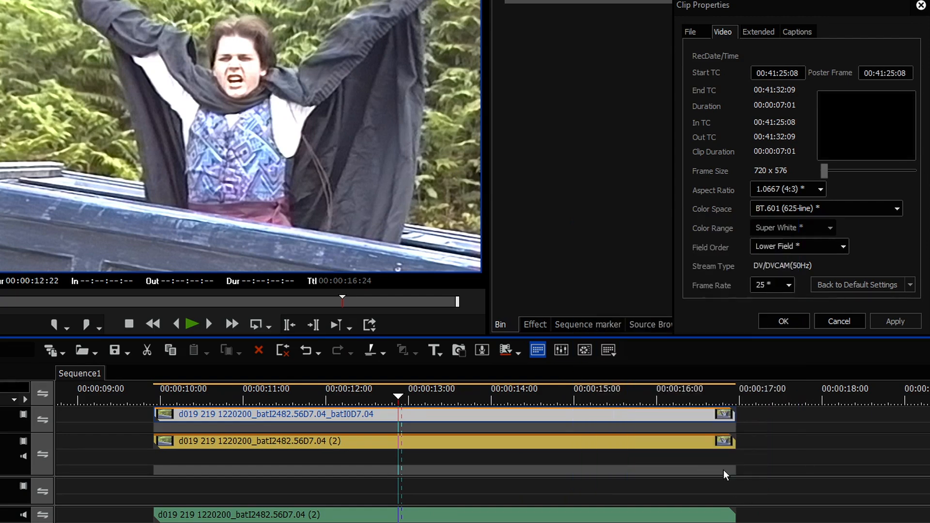
{"action": "left_click_drag", "start_coordinate": [393, 395], "coordinate": [370, 391]}
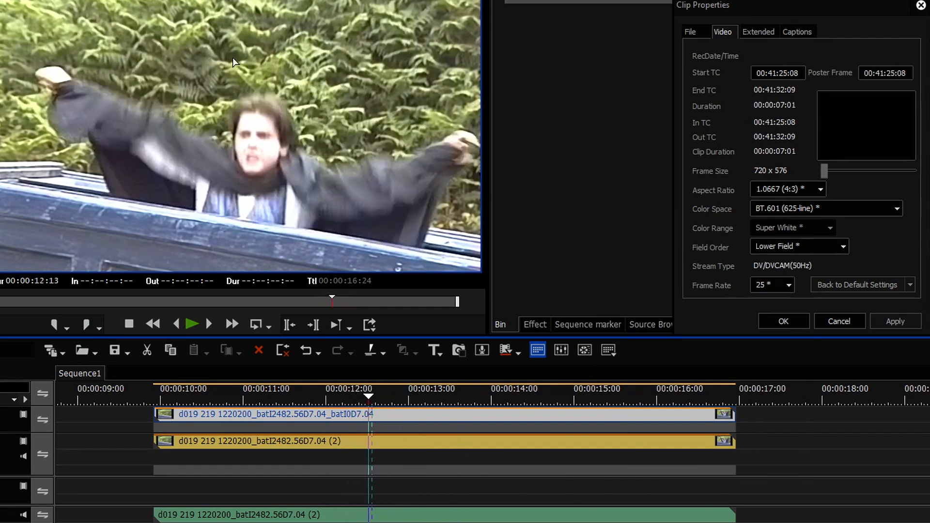
Set the 2 V clip's field option interpolation method to Nearest neighbor.
{"action": "right_click", "coordinate": [534, 412]}
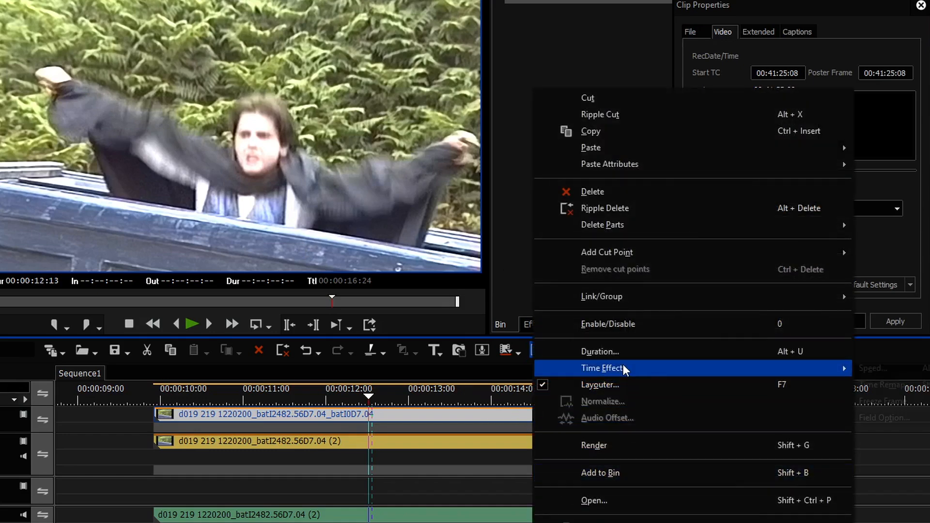
{"action": "mouse_move", "coordinate": [814, 368]}
{"action": "left_click", "coordinate": [887, 419]}
{"action": "left_click", "coordinate": [625, 271]}
{"action": "left_click", "coordinate": [730, 473]}
Scrub back through the 2 V clip and play it through to 00:00:14:12 to check its motion.
{"action": "left_click_drag", "start_coordinate": [310, 398], "coordinate": [256, 398]}
{"action": "left_click_drag", "start_coordinate": [315, 446], "coordinate": [253, 464]}
{"action": "left_click_drag", "start_coordinate": [289, 494], "coordinate": [333, 484]}
{"action": "key", "text": "space"}
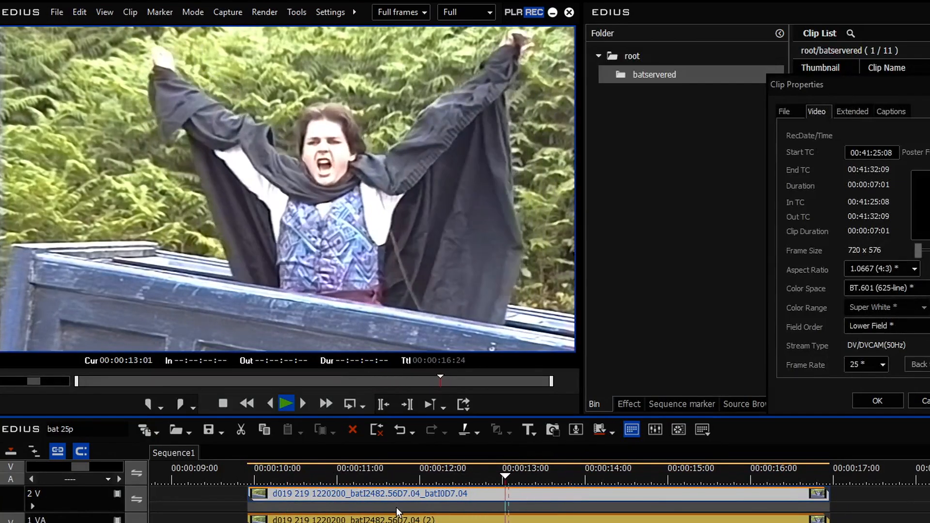
{"action": "key", "text": "space"}
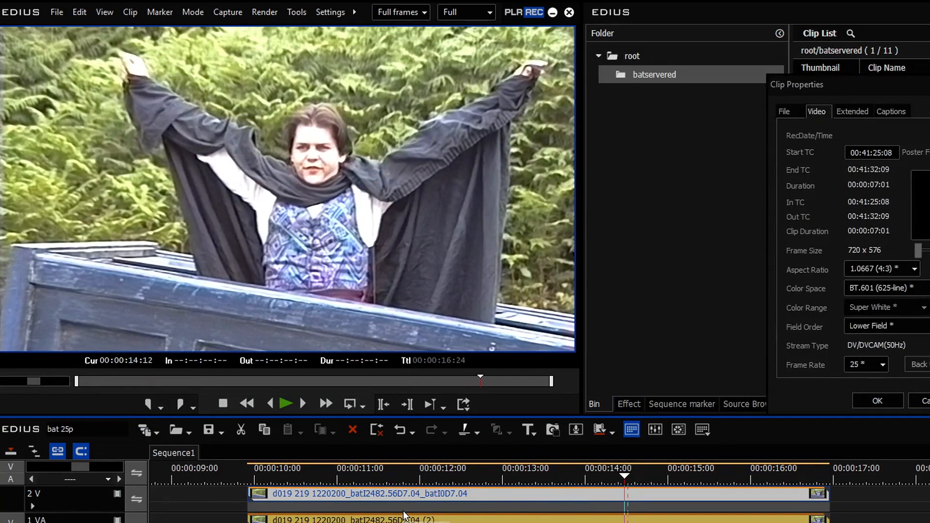
At 00:00:13:07, save Nearest neighbor with deinterlacing when speed is below 100% as the default field option.
{"action": "left_click", "coordinate": [439, 470]}
{"action": "right_click", "coordinate": [616, 496]}
{"action": "mouse_move", "coordinate": [761, 446]}
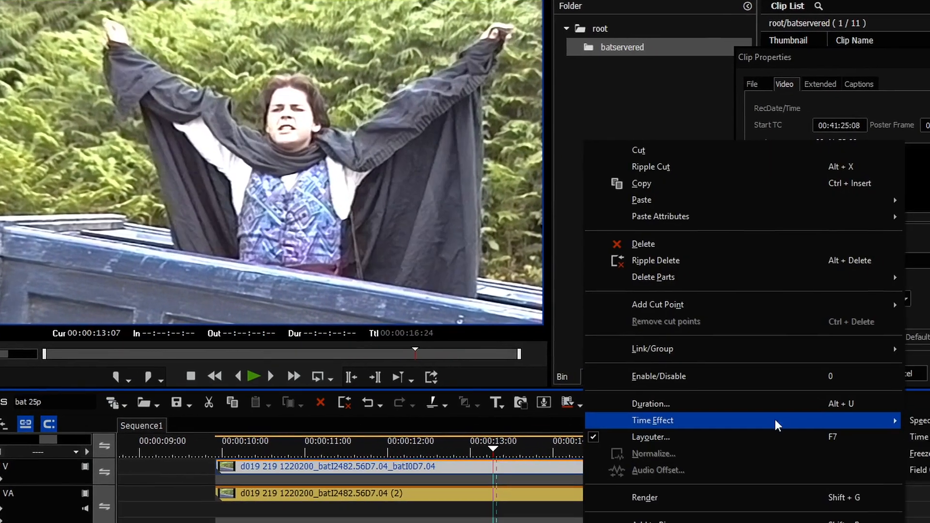
{"action": "left_click", "coordinate": [887, 420]}
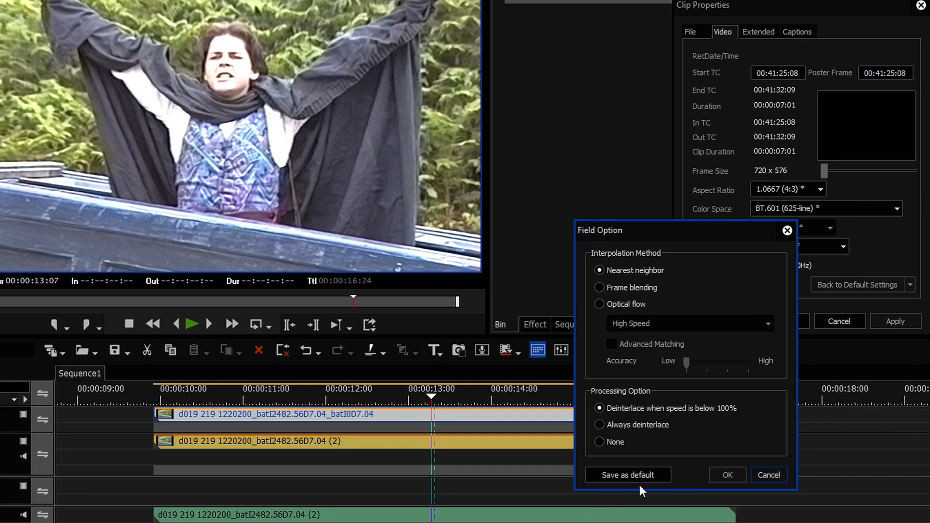
{"action": "left_click", "coordinate": [624, 475]}
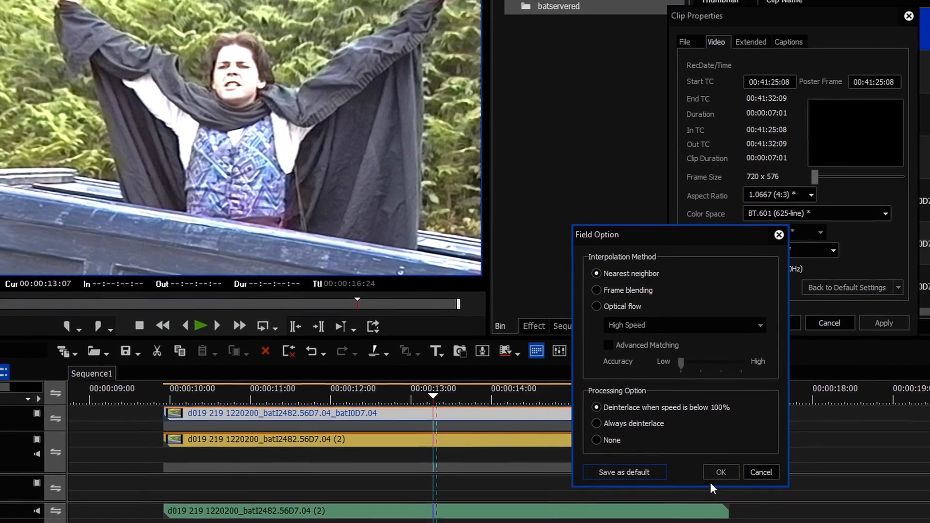
{"action": "left_click", "coordinate": [727, 475]}
Slow the 2 V clip to a speed rate of 20%, changing its duration on the timeline.
{"action": "right_click", "coordinate": [496, 415]}
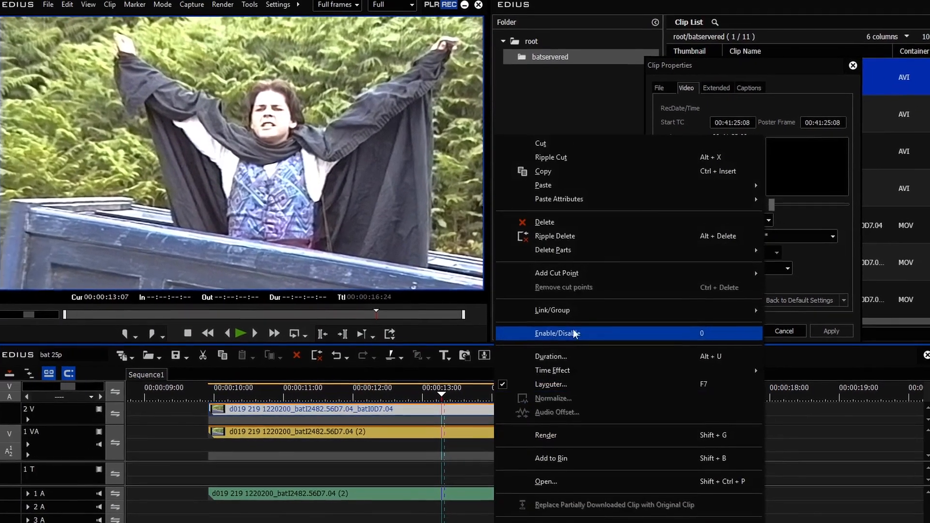
{"action": "mouse_move", "coordinate": [561, 375]}
{"action": "left_click", "coordinate": [799, 370]}
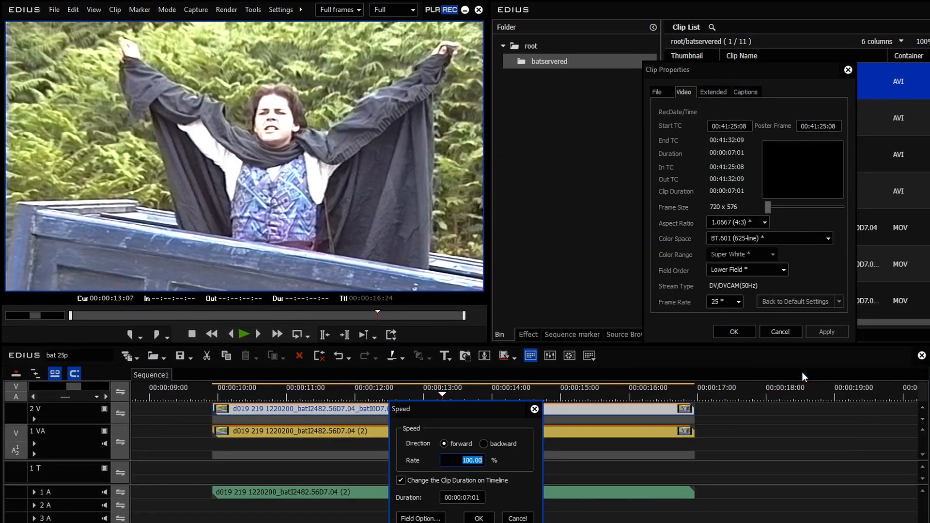
{"action": "type", "text": "20"}
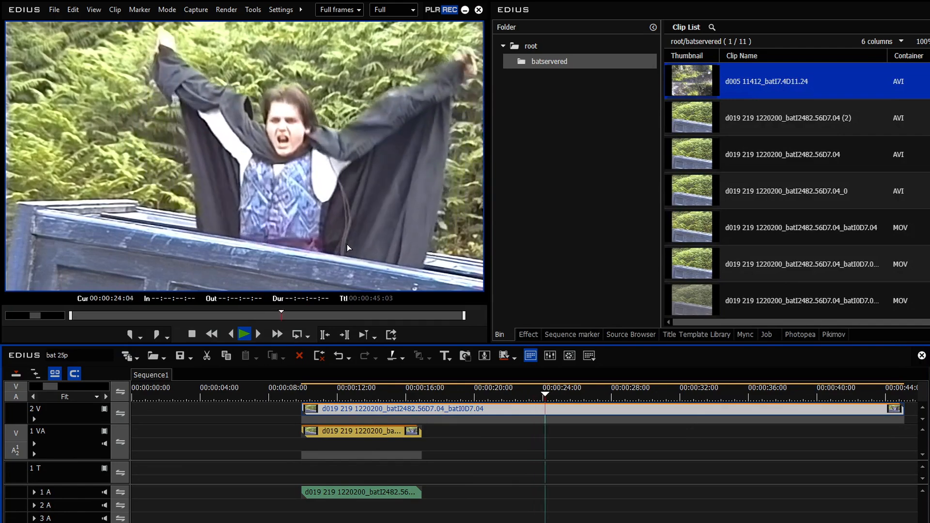
Set the slowed 2 V clip's field option interpolation to Optical flow and choose a different optical flow mode.
{"action": "right_click", "coordinate": [573, 414]}
{"action": "mouse_move", "coordinate": [661, 371]}
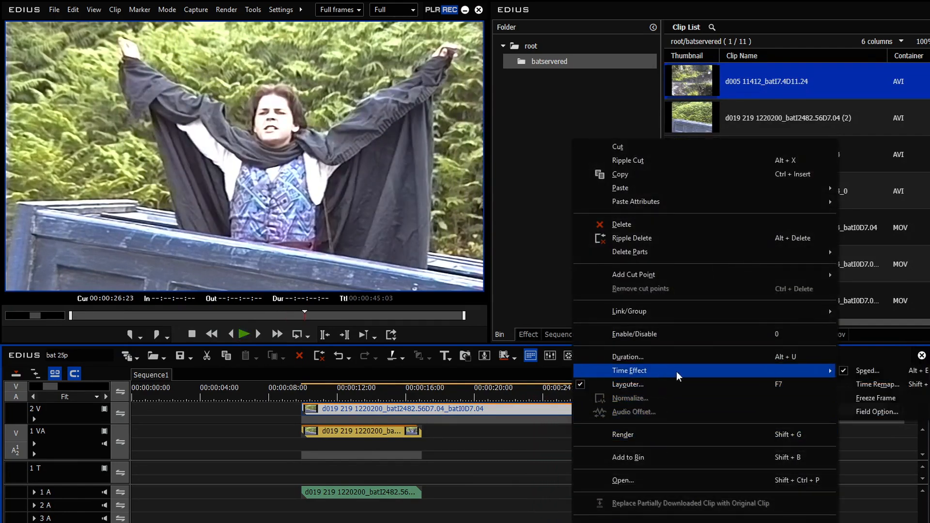
{"action": "left_click", "coordinate": [877, 411]}
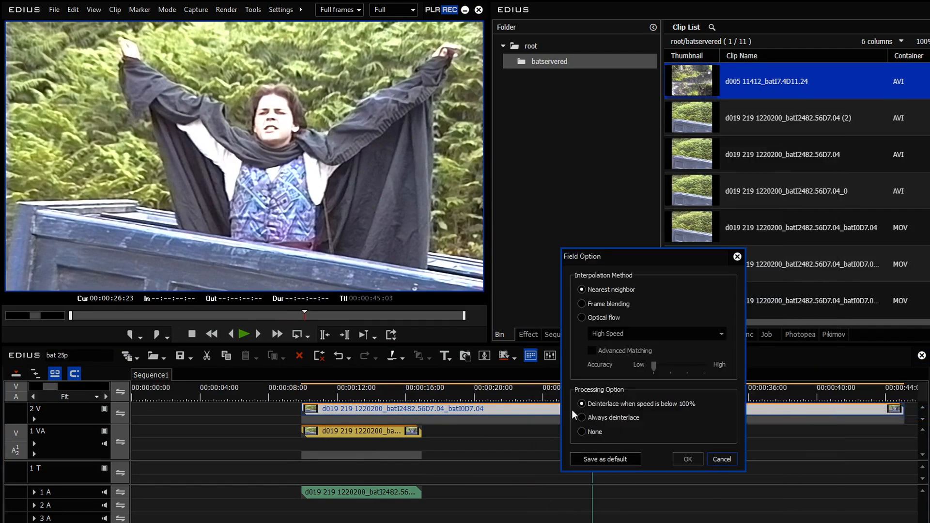
{"action": "left_click", "coordinate": [599, 316]}
{"action": "left_click", "coordinate": [629, 334]}
{"action": "left_click", "coordinate": [624, 373]}
{"action": "left_click", "coordinate": [688, 459]}
Reposition the playhead on the slowed 2 V clip and play it to 00:00:23:09 to judge the interpolation.
{"action": "left_click", "coordinate": [499, 398]}
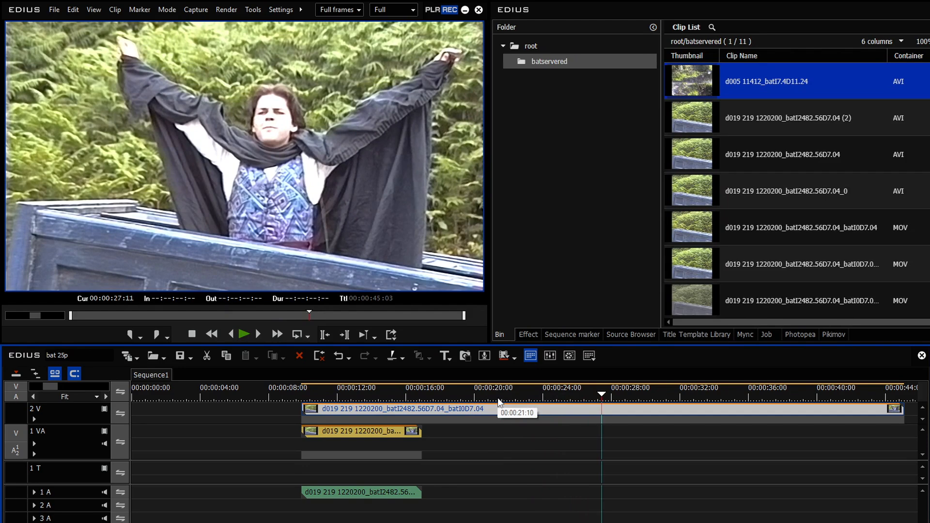
{"action": "right_click", "coordinate": [499, 403]}
{"action": "mouse_move", "coordinate": [562, 370]}
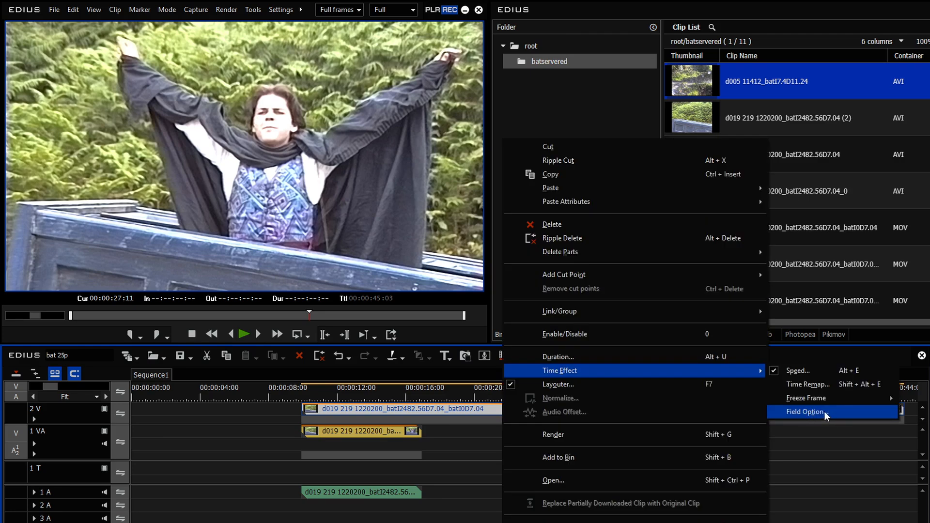
{"action": "left_click_drag", "start_coordinate": [432, 395], "coordinate": [500, 397]}
{"action": "key", "text": "space"}
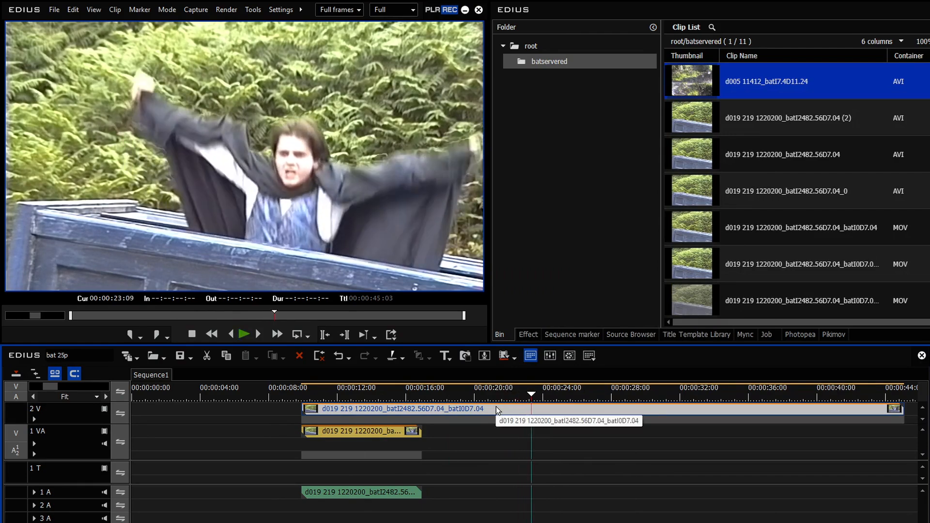
Undo the 2 V clip's slow-motion and interpolation changes, and play the clip to 00:00:13:14.
{"action": "right_click", "coordinate": [358, 432]}
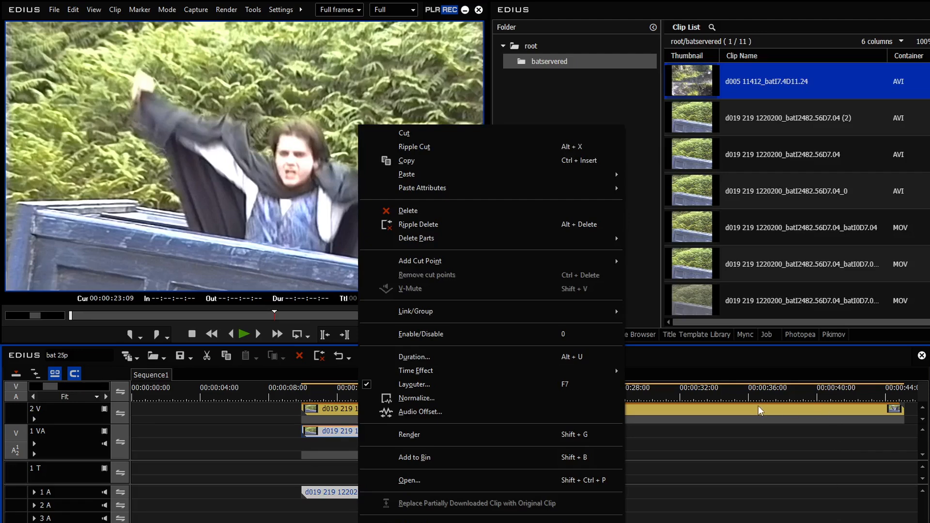
{"action": "left_click", "coordinate": [714, 410]}
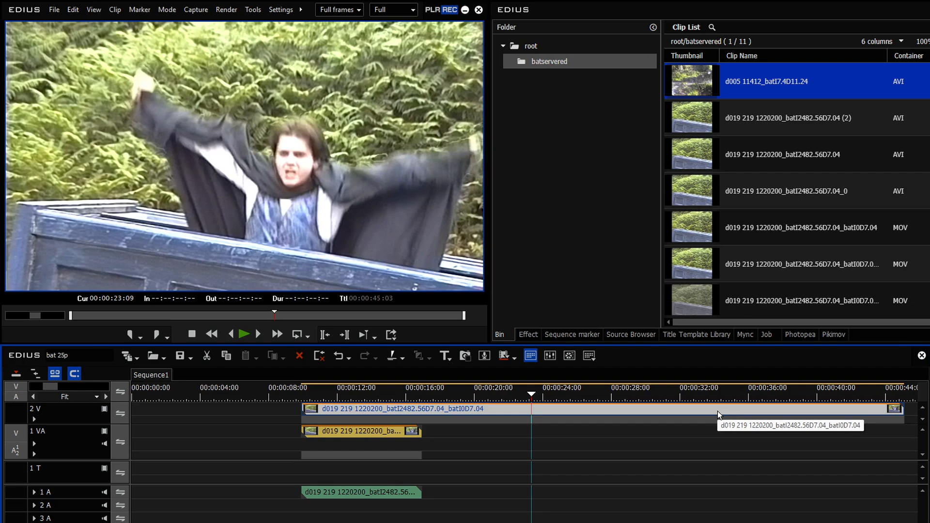
{"action": "key", "text": "ctrl+z"}
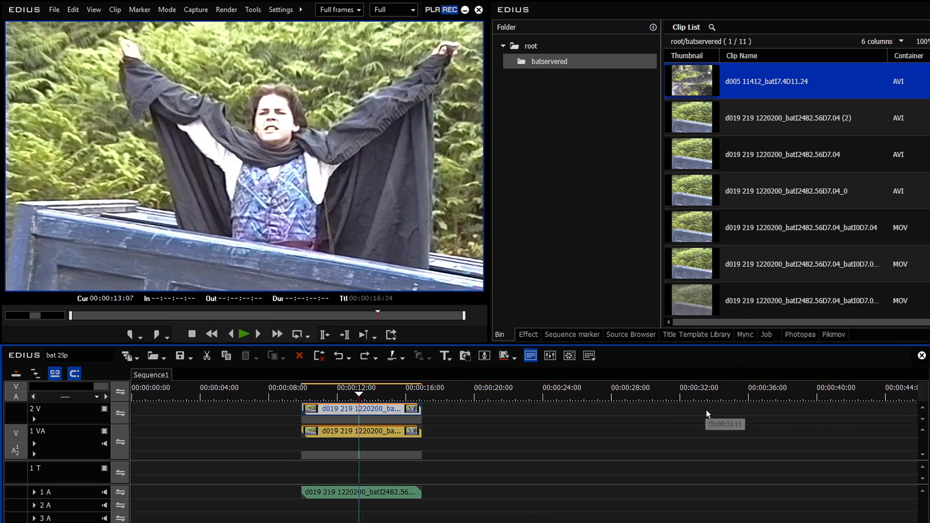
{"action": "key", "text": "space"}
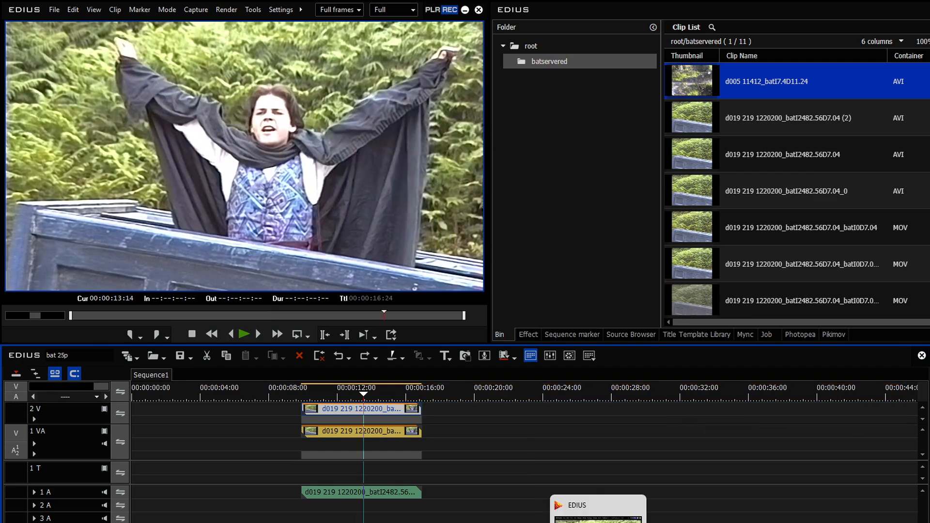
Switch to qtgmc4xResize.avs in Notepad, fit its window on screen, and add fpsdivisor=2 to the active QTGMC preset call.
{"action": "left_click", "coordinate": [346, 522]}
{"action": "left_click", "coordinate": [238, 505]}
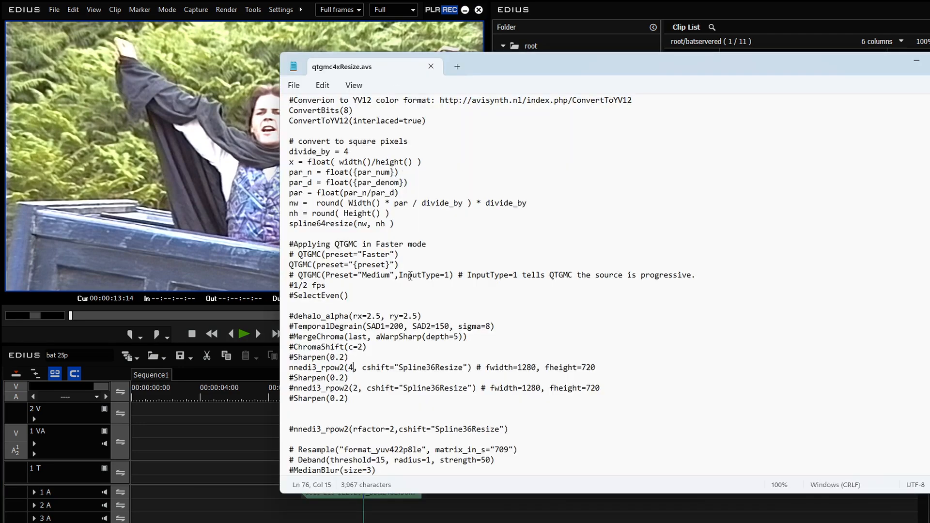
{"action": "left_click_drag", "start_coordinate": [490, 67], "coordinate": [476, 64]}
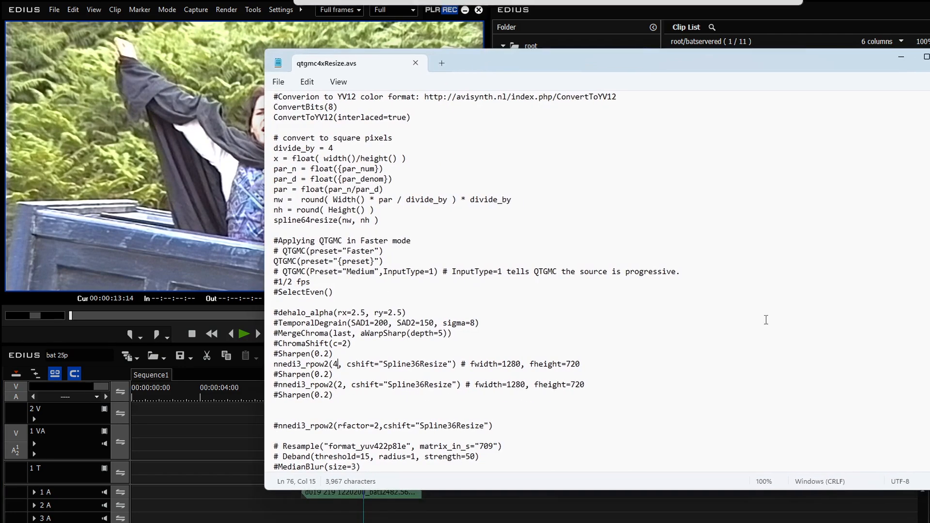
{"action": "left_click_drag", "start_coordinate": [929, 491], "coordinate": [710, 522]}
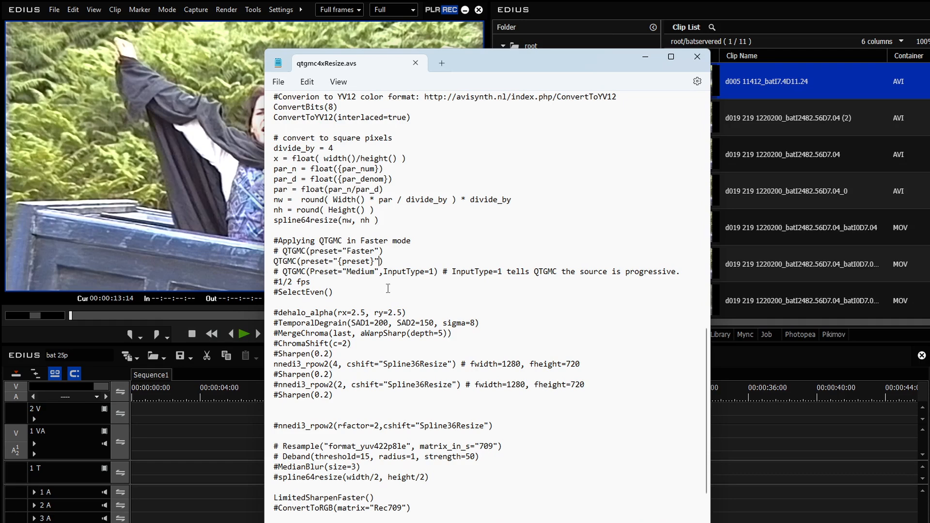
{"action": "type", "text": ", fpsdivisor=2"}
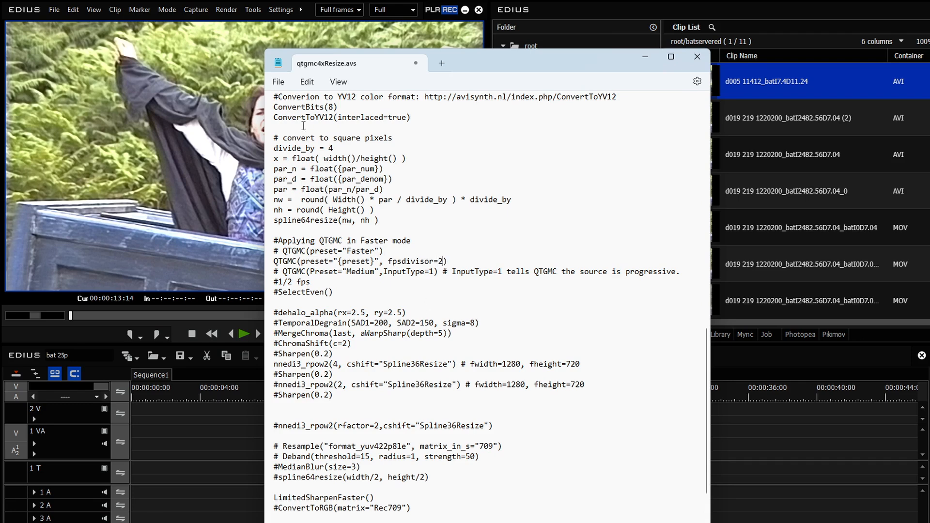
Save the edited script as a separate template file named qtgmc25p.avs.
{"action": "left_click", "coordinate": [279, 81]}
{"action": "left_click", "coordinate": [295, 181]}
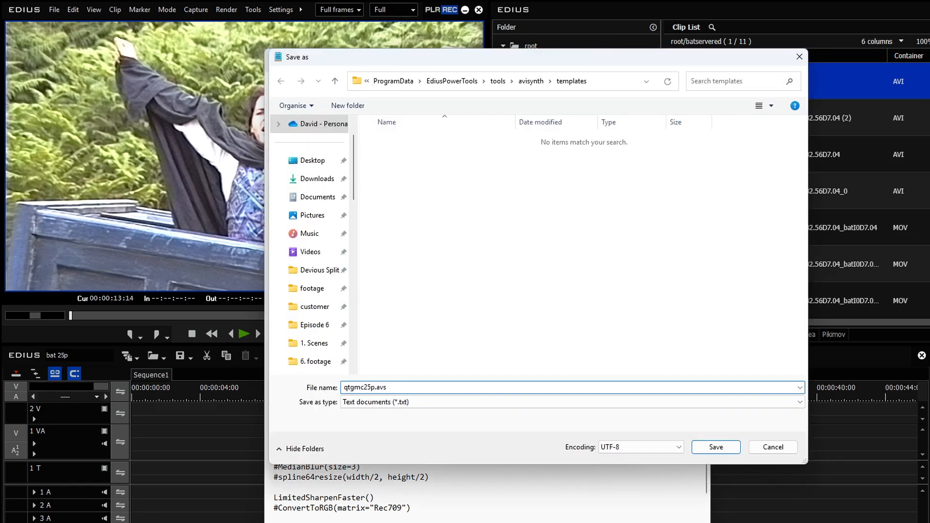
{"action": "left_click", "coordinate": [729, 453]}
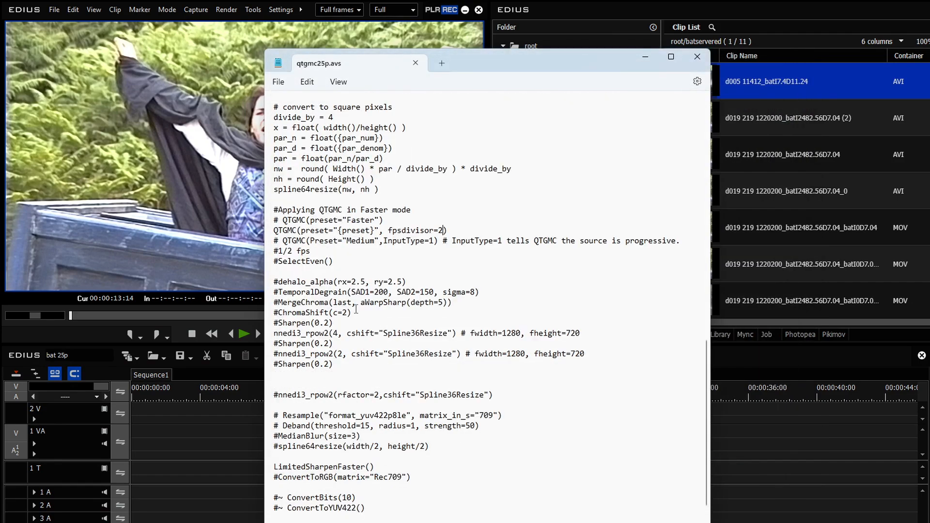
Set the upscale factor in the active nnedi3_rpow2 line to 2 and save the template.
{"action": "double_click", "coordinate": [335, 335]}
{"action": "type", "text": "2"}
{"action": "left_click", "coordinate": [278, 81]}
{"action": "left_click", "coordinate": [290, 158]}
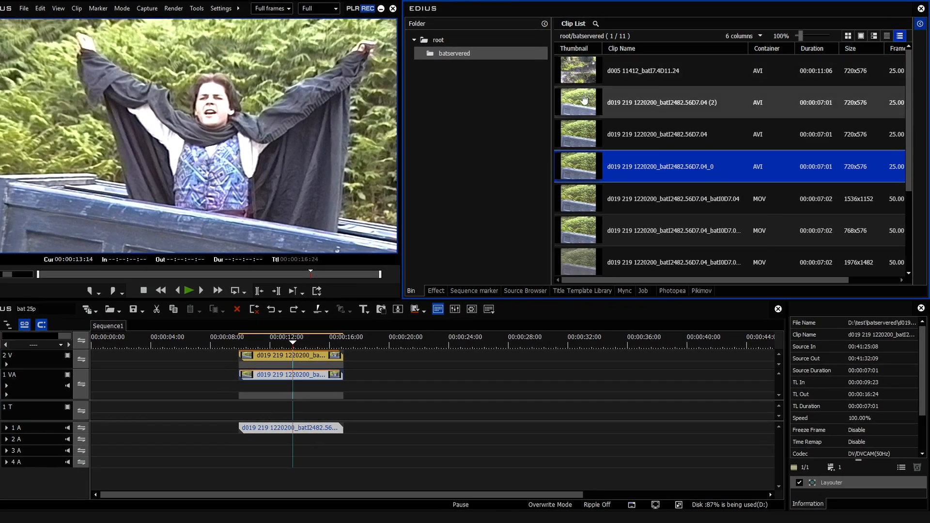
{"action": "left_click", "coordinate": [584, 101]}
{"action": "right_click", "coordinate": [583, 97]}
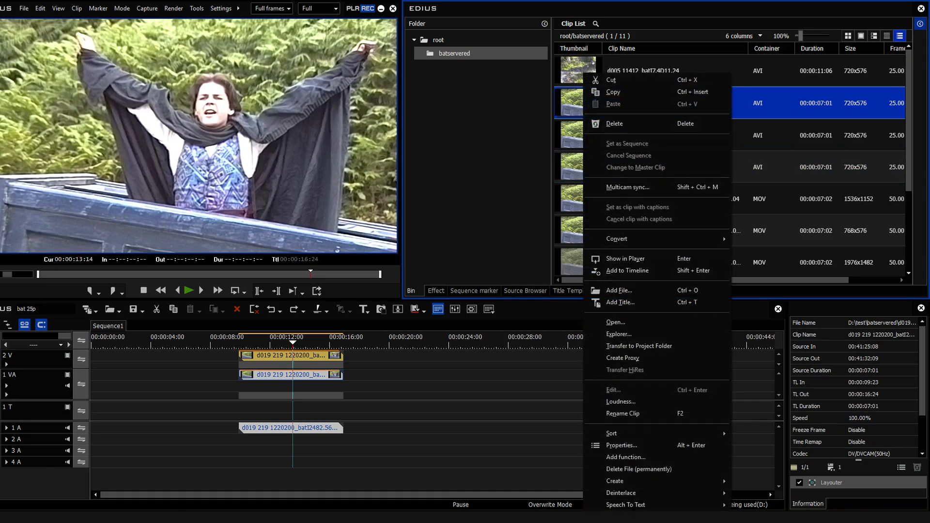
{"action": "mouse_move", "coordinate": [655, 489]}
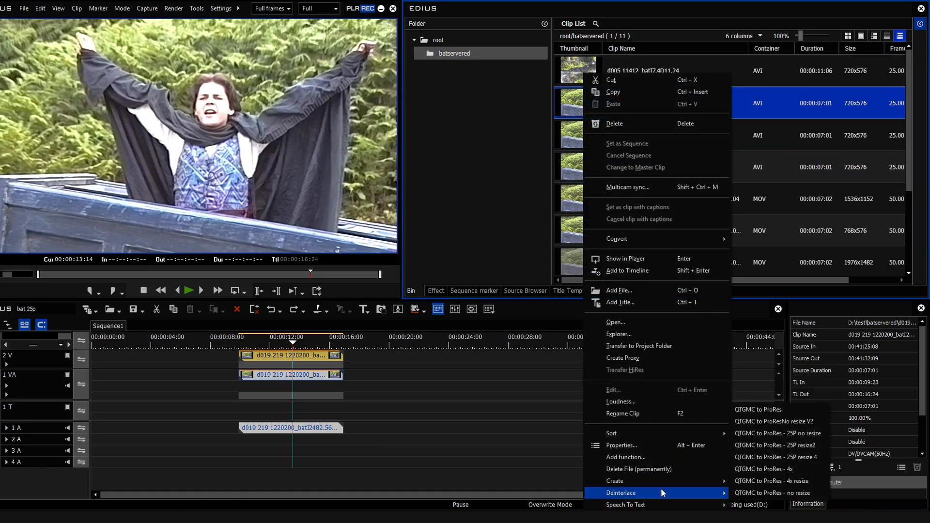
{"action": "left_click", "coordinate": [808, 441]}
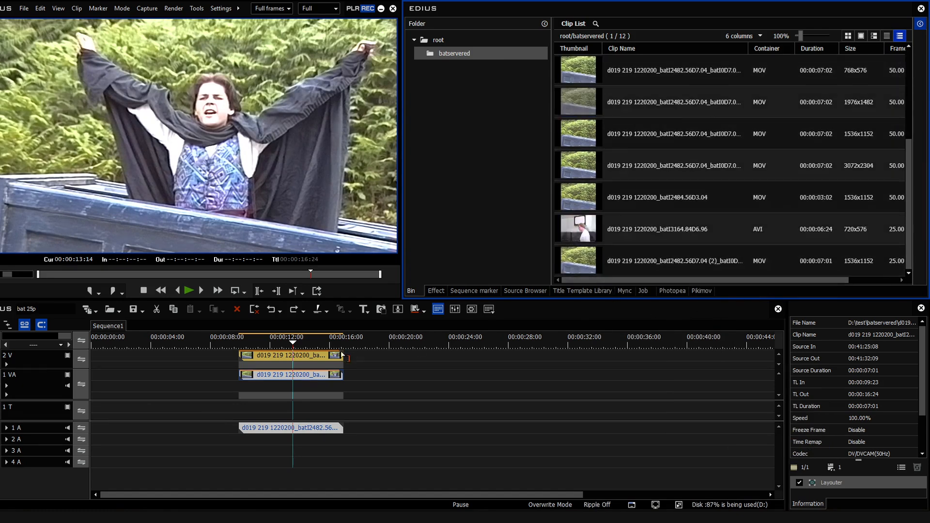
Add a video track above 2 V and place the new 25p clip on it at 00:00:09:23.
{"action": "right_click", "coordinate": [53, 359]}
{"action": "mouse_move", "coordinate": [65, 276]}
{"action": "left_click", "coordinate": [185, 277]}
{"action": "key", "text": "Return"}
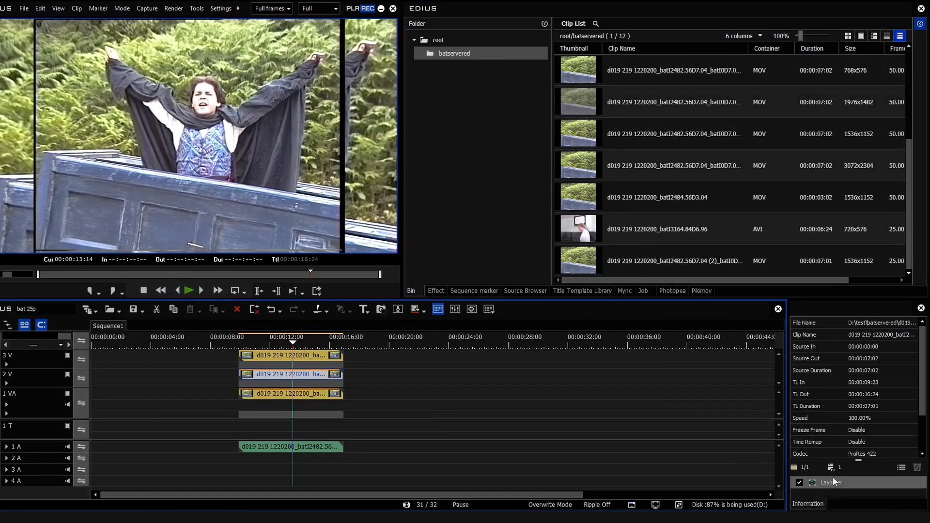
Match the 3 V clip's Layouter framing to the 2 V clip and play from 00:00:11:20.
{"action": "double_click", "coordinate": [834, 482]}
{"action": "left_click_drag", "start_coordinate": [417, 373], "coordinate": [268, 340]}
{"action": "key", "text": "space"}
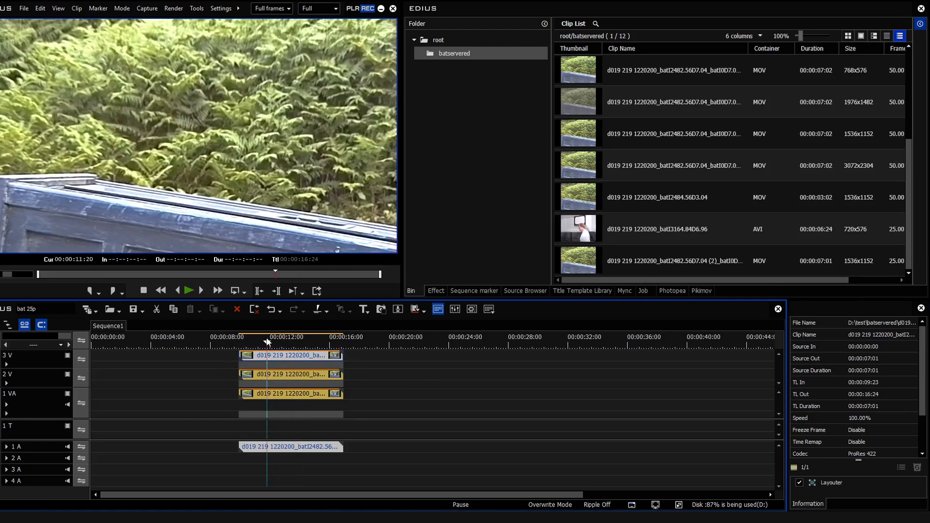
Examine the 3 V clip's video properties, and move the clip to 00:00:20:03 and back to compare it with the clips beneath.
{"action": "right_click", "coordinate": [291, 361]}
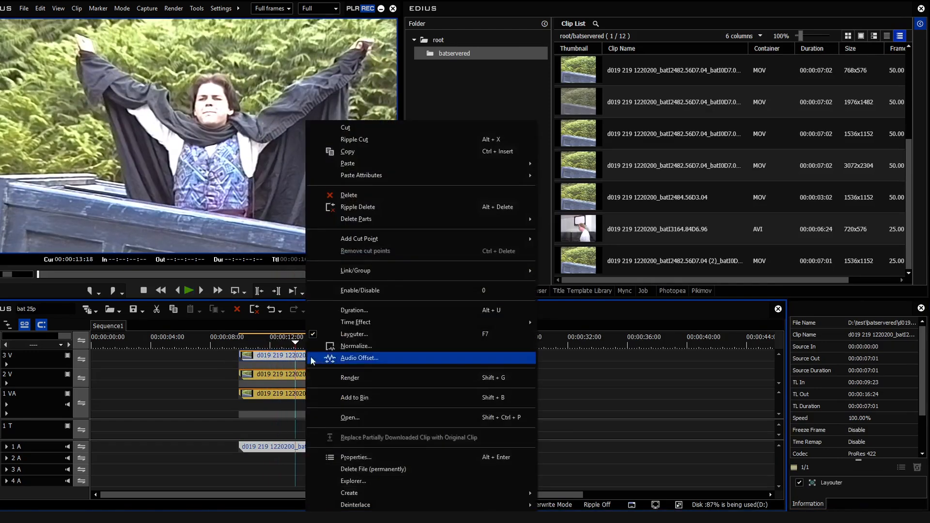
{"action": "left_click", "coordinate": [373, 456]}
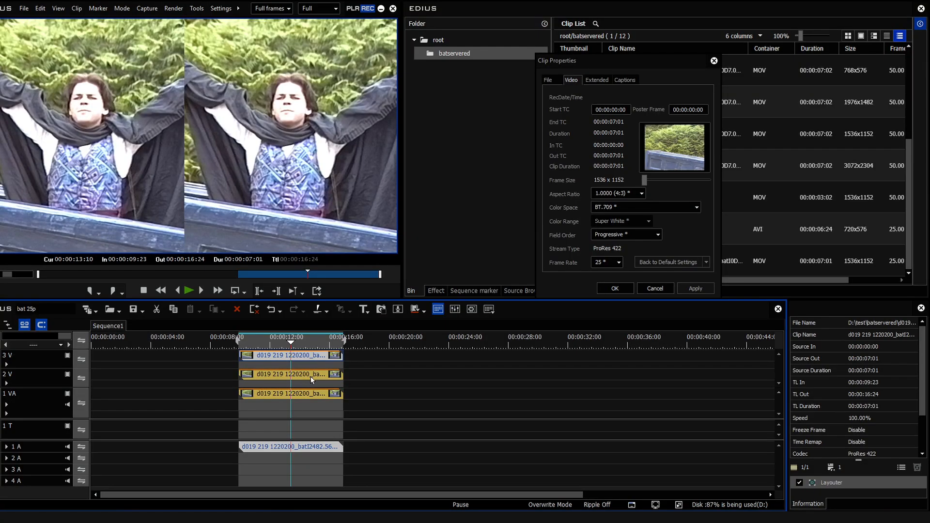
{"action": "left_click_drag", "start_coordinate": [295, 357], "coordinate": [446, 359]}
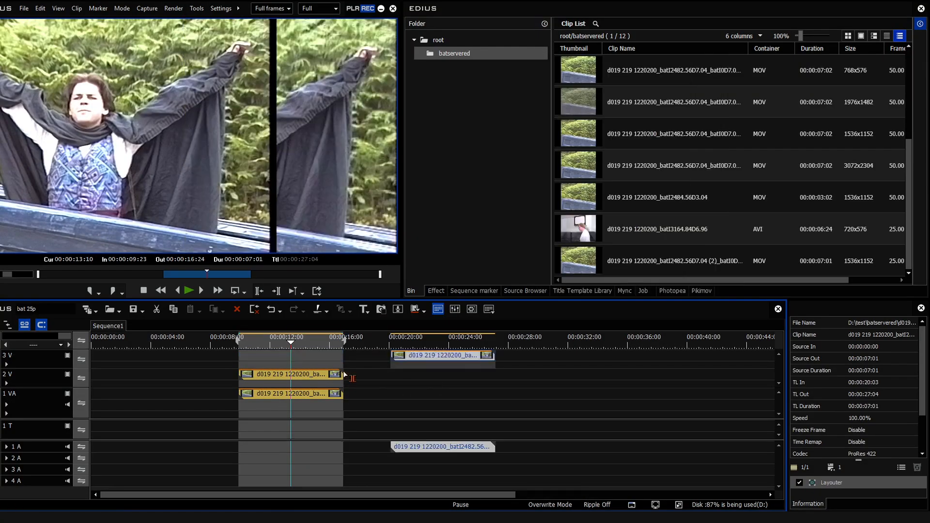
{"action": "left_click", "coordinate": [305, 376]}
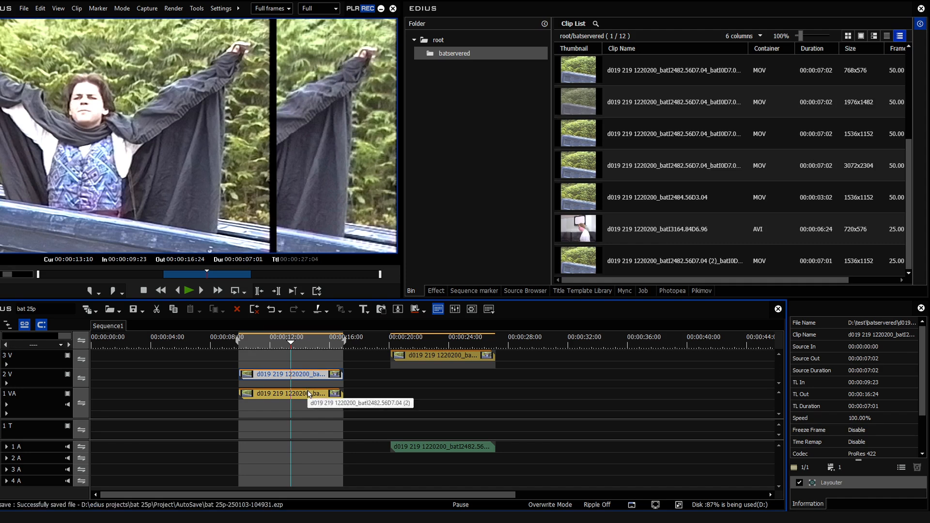
{"action": "left_click_drag", "start_coordinate": [455, 360], "coordinate": [298, 359]}
Set the 3 V clip's speed to 20% and play the slowed clip to 00:00:27:03.
{"action": "right_click", "coordinate": [298, 359]}
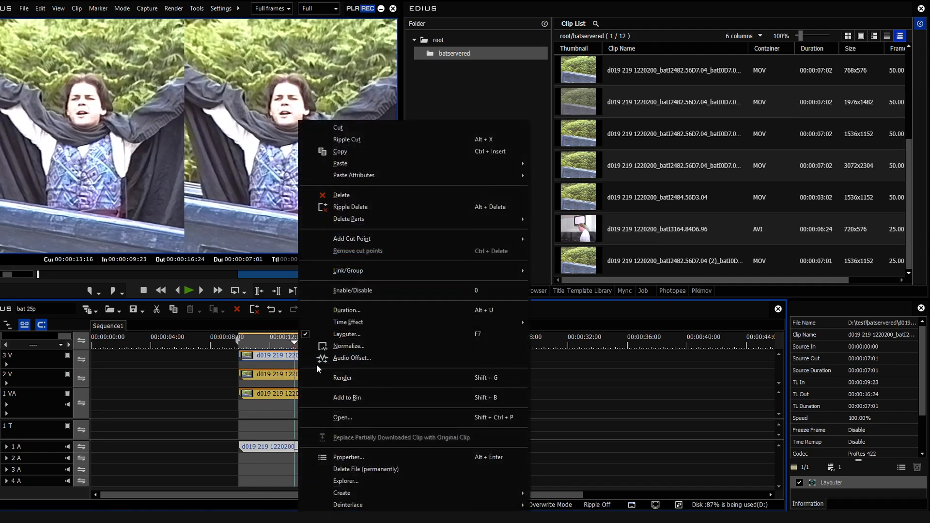
{"action": "mouse_move", "coordinate": [349, 324]}
{"action": "left_click", "coordinate": [189, 290]}
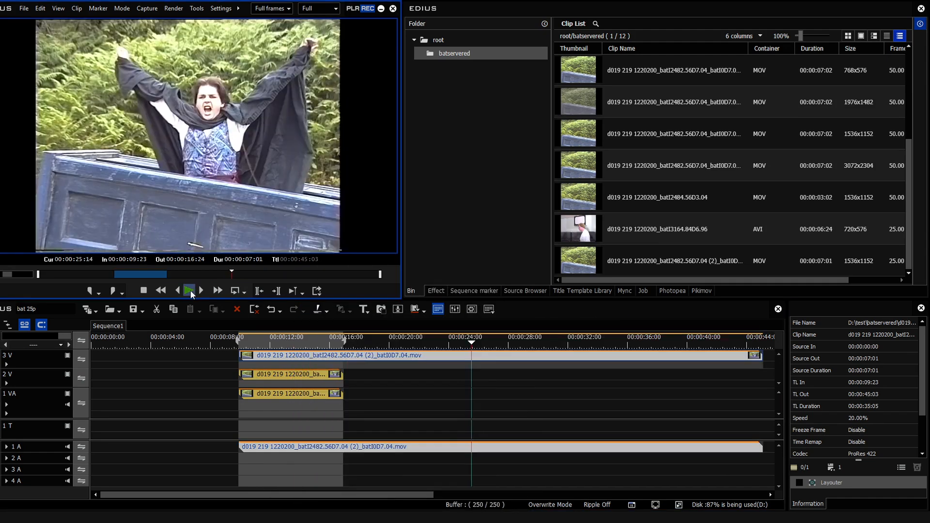
{"action": "left_click", "coordinate": [193, 292]}
Set the slowed 3 V clip's field option interpolation to Optical flow and choose another mode than High Speed.
{"action": "right_click", "coordinate": [477, 357]}
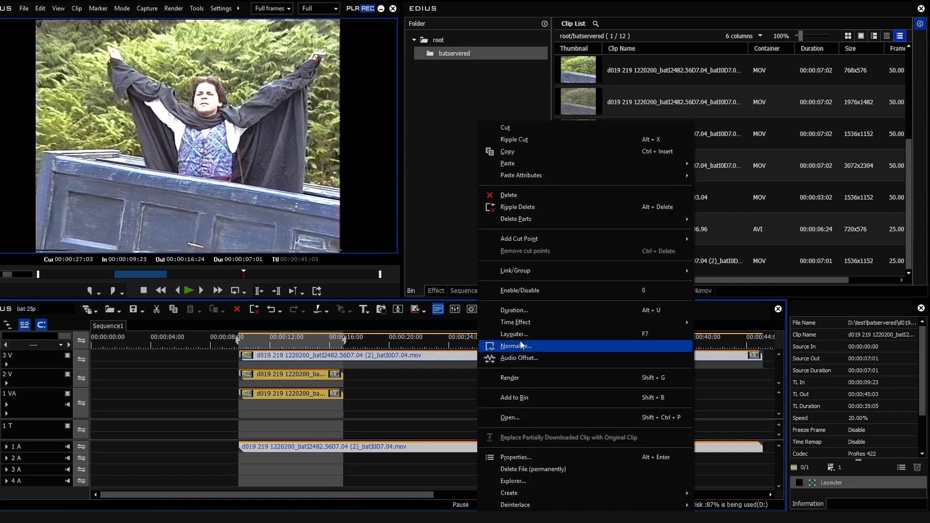
{"action": "mouse_move", "coordinate": [521, 322]}
{"action": "left_click", "coordinate": [722, 360]}
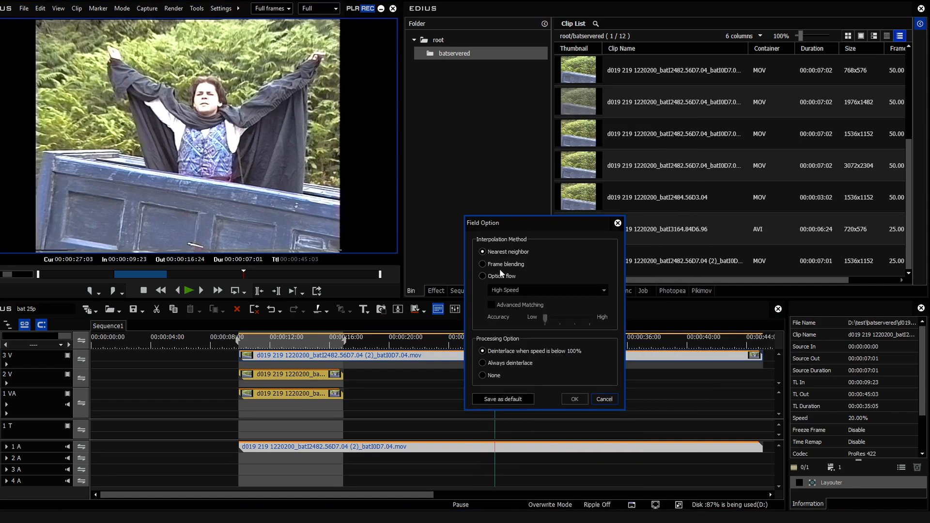
{"action": "left_click", "coordinate": [501, 276]}
{"action": "left_click", "coordinate": [516, 290]}
{"action": "left_click", "coordinate": [516, 303]}
{"action": "left_click", "coordinate": [576, 399]}
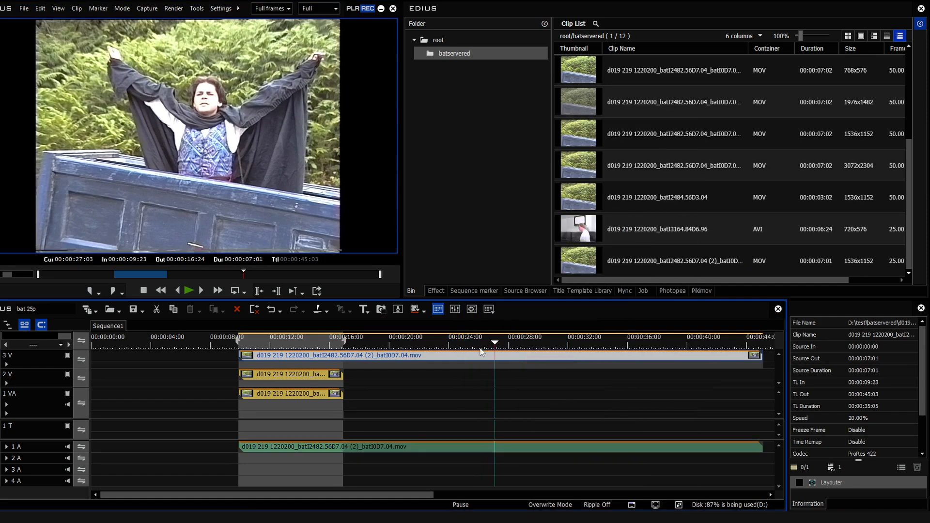
Play the slow-motion clips to compare the 50p and 25p versions, and reposition the playhead to 00:00:24:02.
{"action": "left_click", "coordinate": [193, 291]}
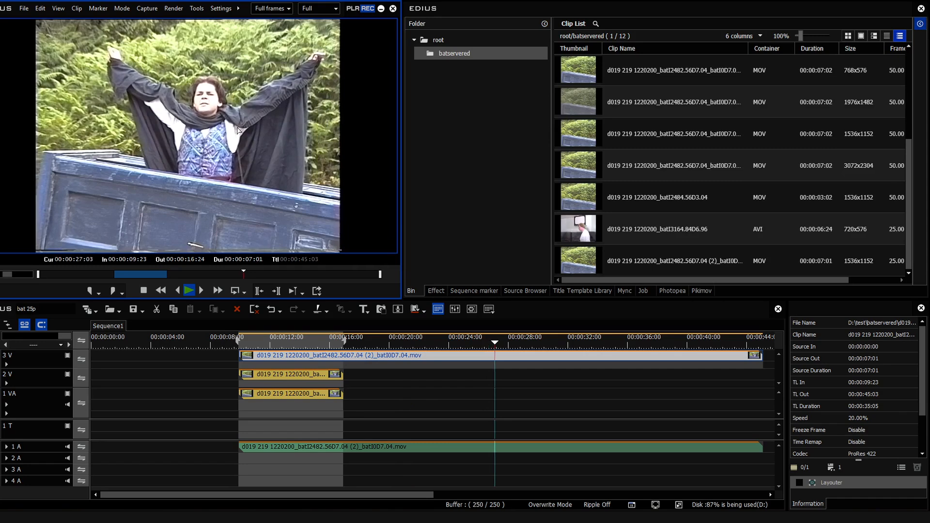
{"action": "left_click", "coordinate": [374, 339]}
{"action": "left_click", "coordinate": [188, 291]}
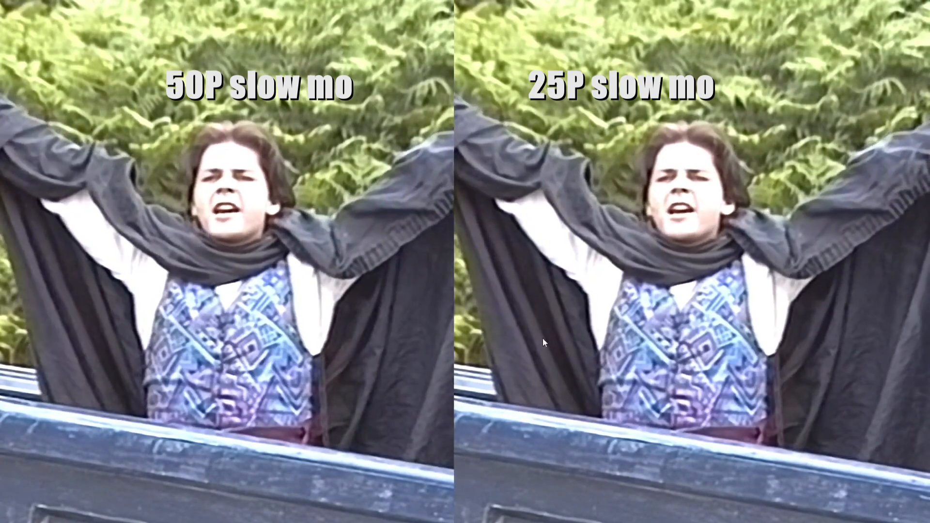
{"action": "key", "text": "Escape"}
{"action": "left_click_drag", "start_coordinate": [301, 347], "coordinate": [450, 350]}
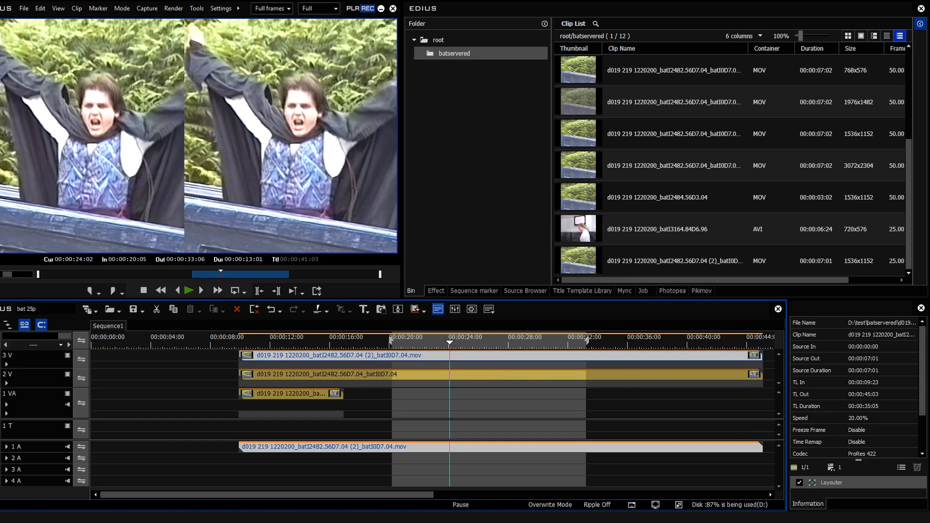
Switch to qtgmc25p.avs in Notepad and select the fpsdivisor=2 argument in the active QTGMC call.
{"action": "left_click", "coordinate": [277, 522]}
{"action": "left_click", "coordinate": [267, 475]}
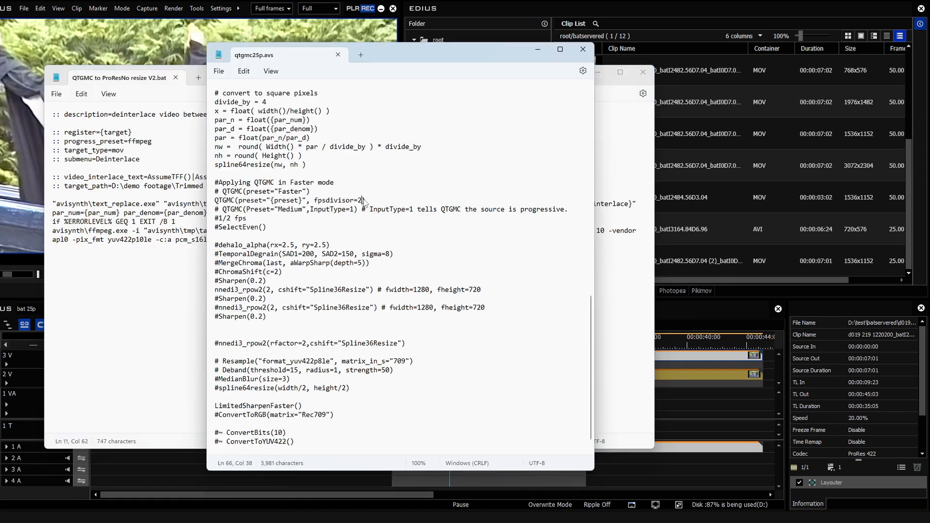
{"action": "left_click_drag", "start_coordinate": [363, 201], "coordinate": [313, 201]}
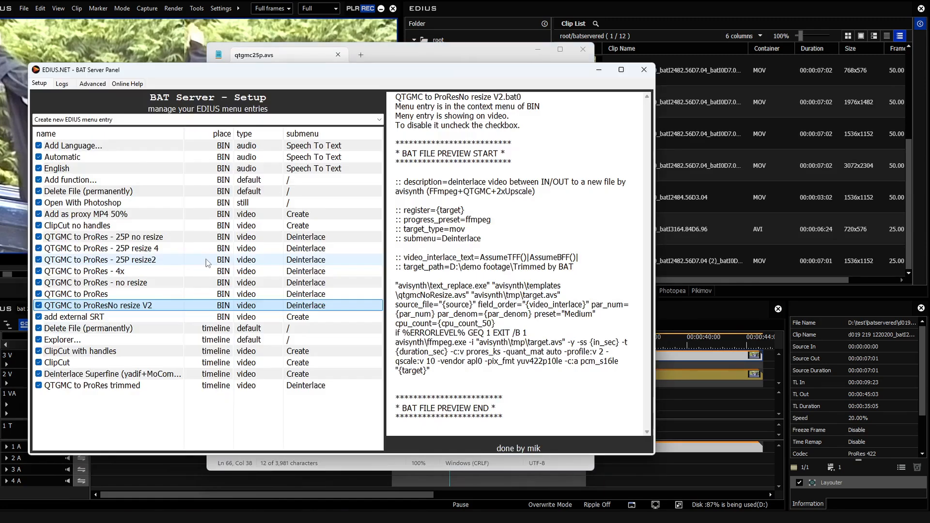
Examine the QTGMC to ProRes and Deinterlace Superfine entries in BAT Server Panel, and the available Deinterlace options for new menu entries.
{"action": "left_click", "coordinate": [117, 296]}
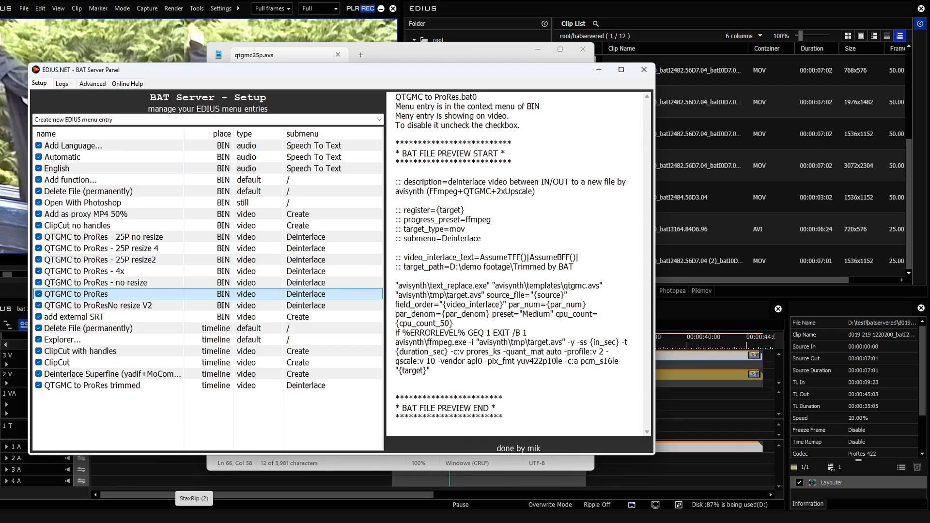
{"action": "left_click", "coordinate": [248, 375]}
{"action": "left_click", "coordinate": [110, 121]}
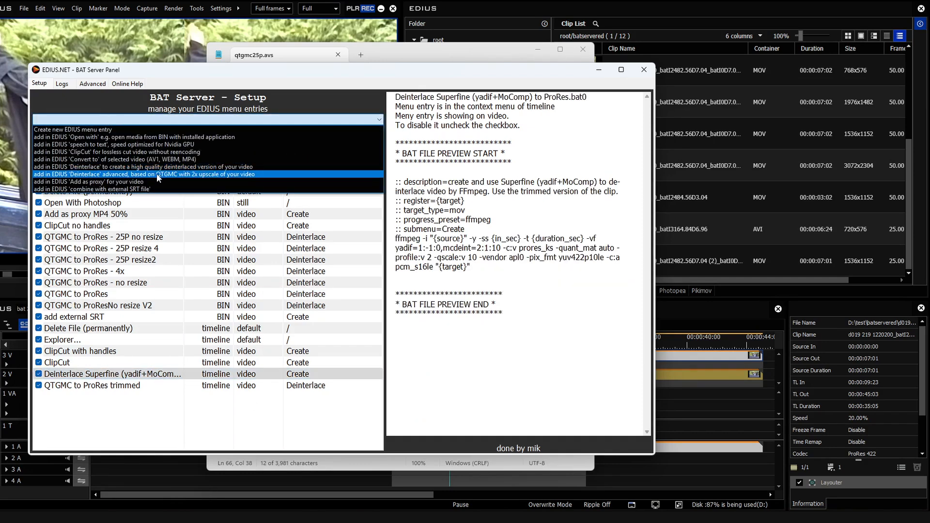
{"action": "left_click", "coordinate": [161, 169]}
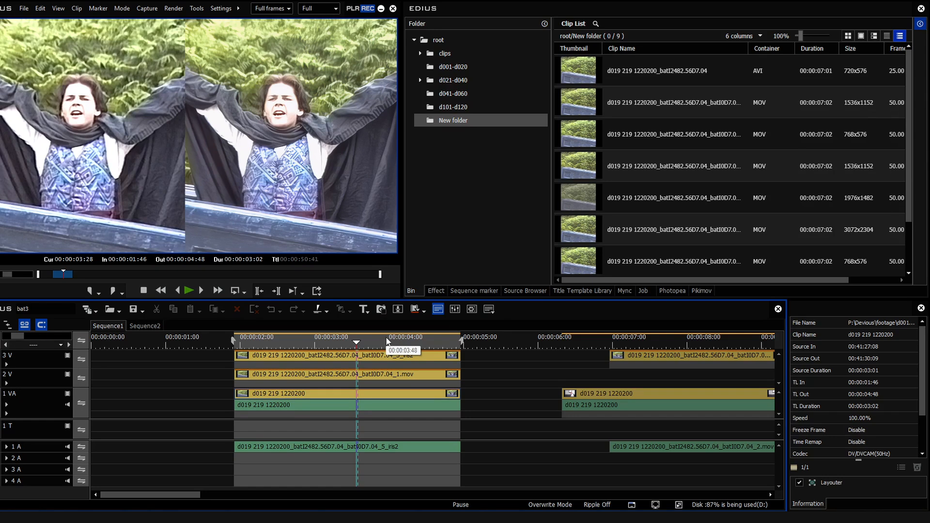
Move the playhead to 00:00:03:12 in the bat3 project's Sequence1 to compare the stacked clips.
{"action": "left_click", "coordinate": [332, 344]}
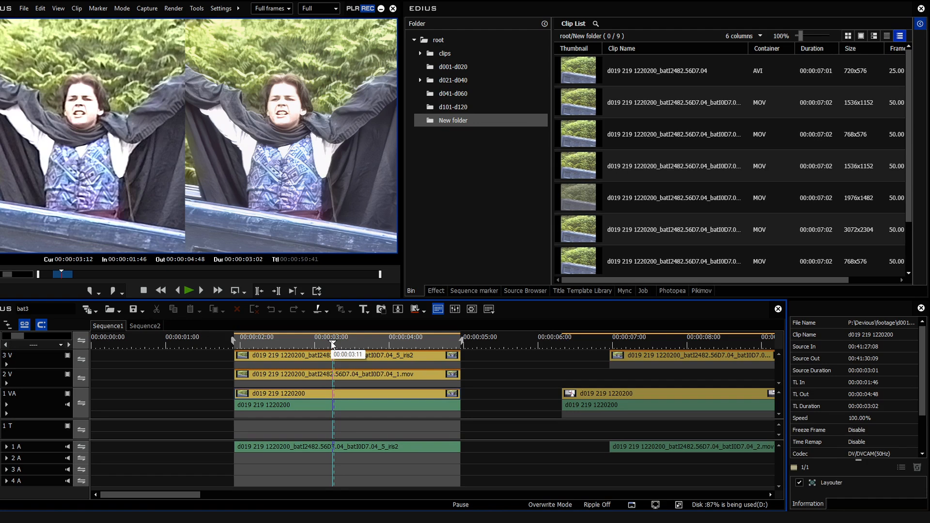